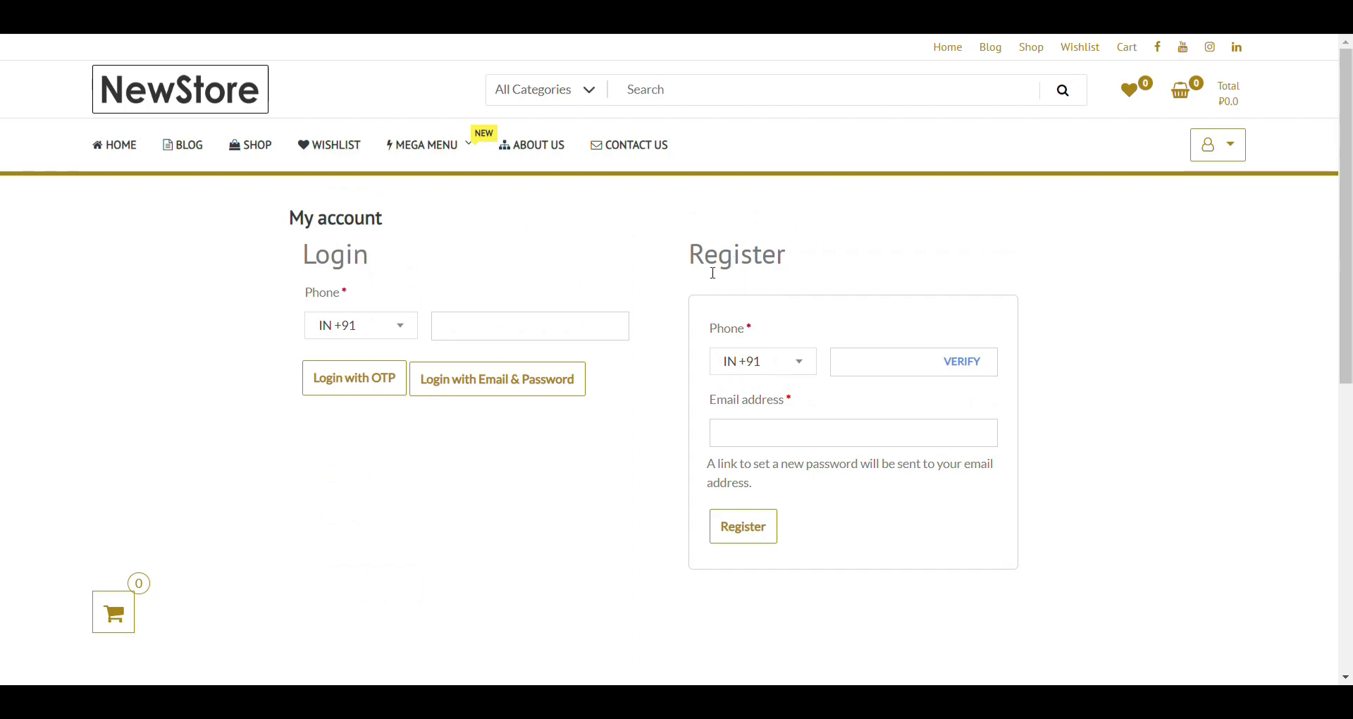
- Open the store login page and request a one-time code for the account's phone number
click(1238, 154)
click(1140, 199)
click(471, 327)
click(846, 361)
click(568, 323)
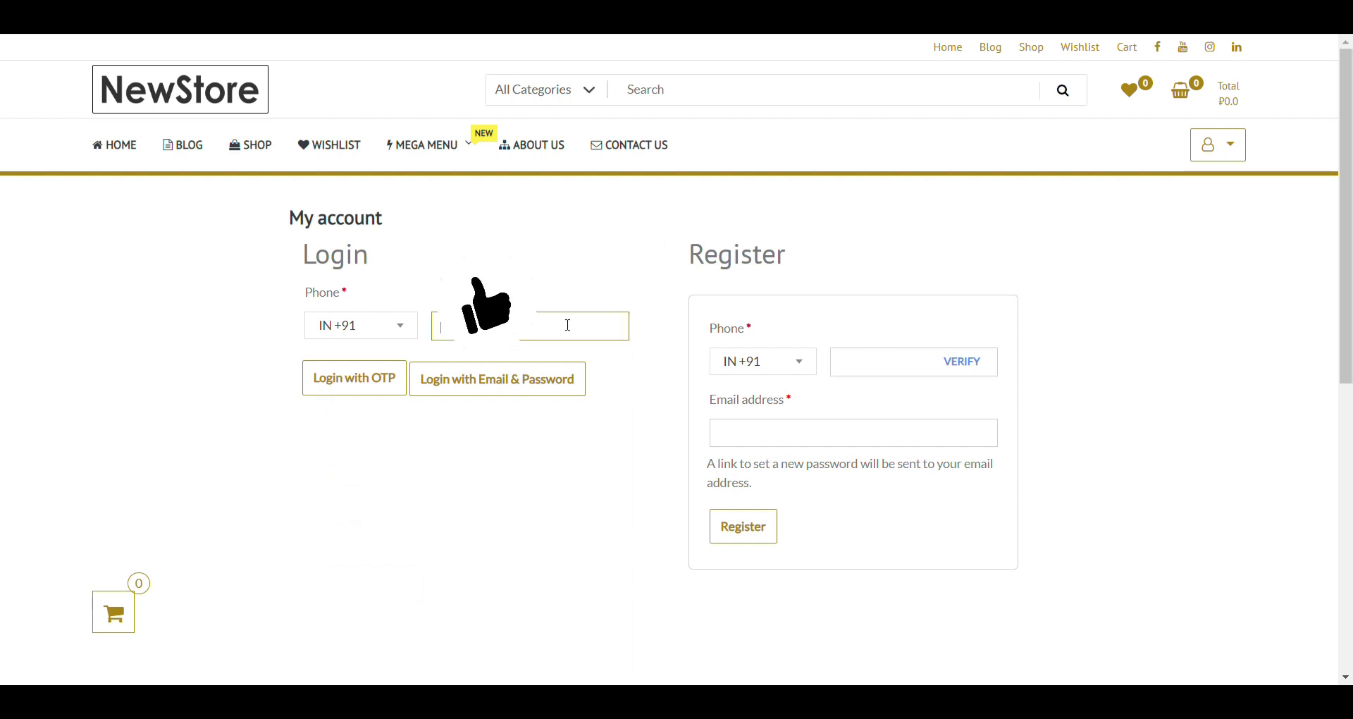
click(363, 375)
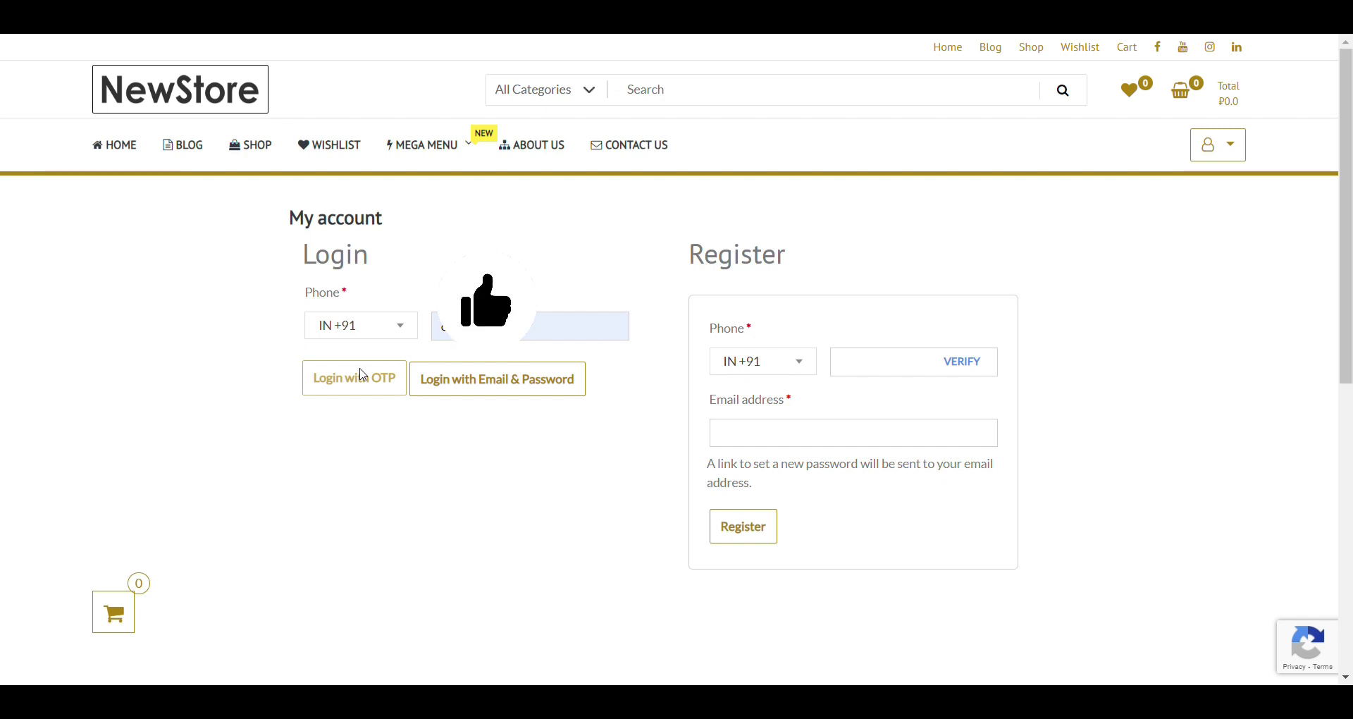
- Enter the received one-time code and submit it to log in
click(589, 367)
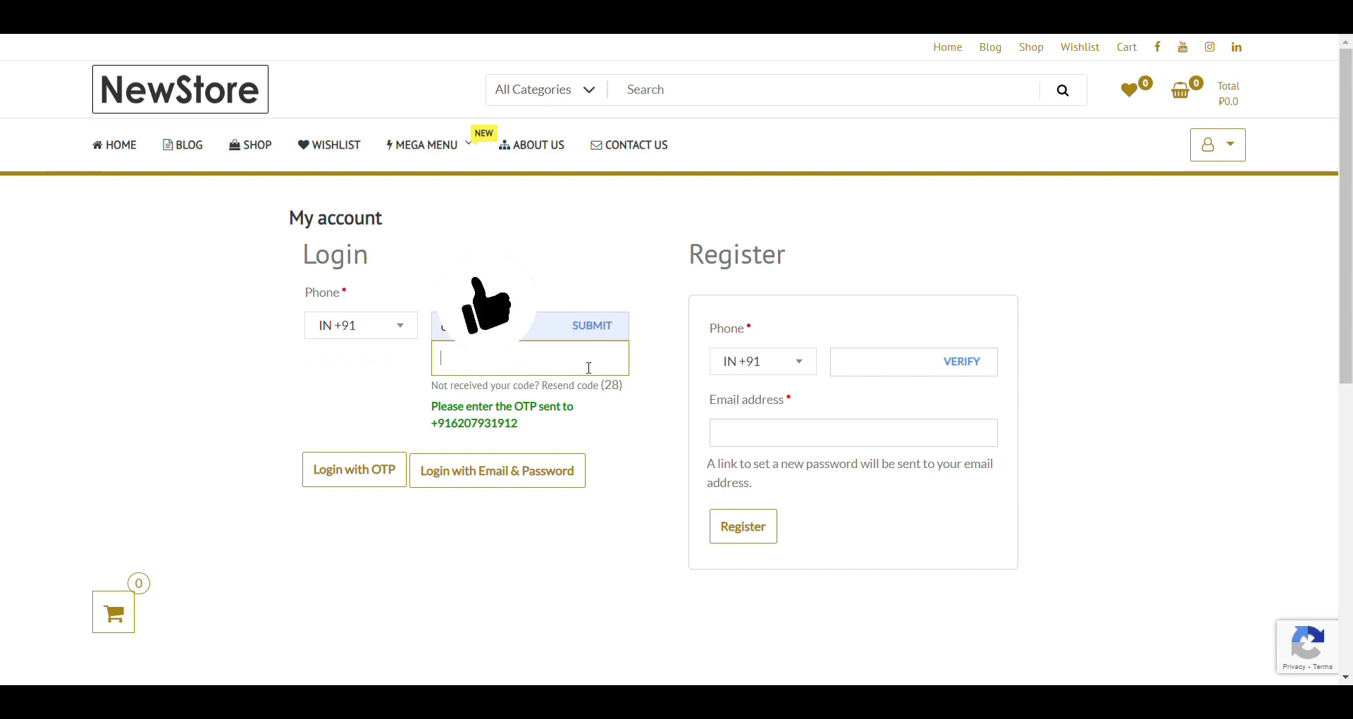
click(393, 468)
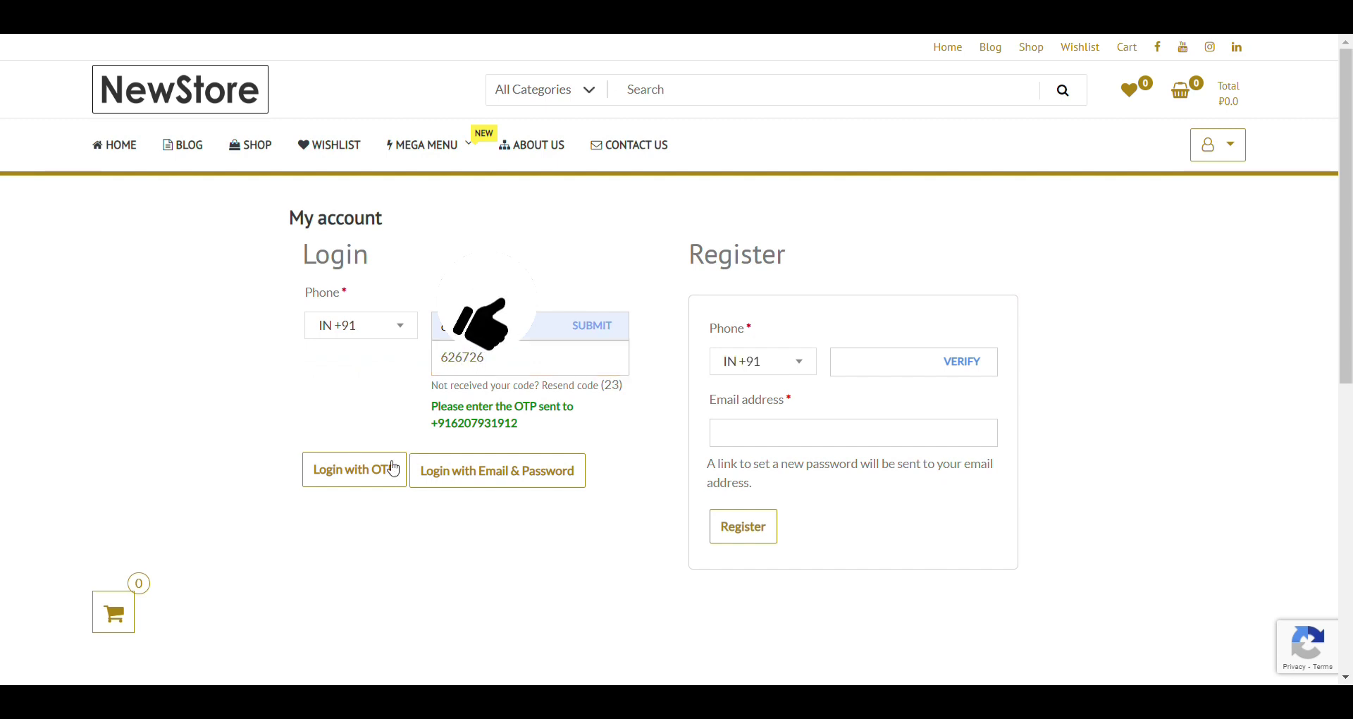
click(610, 326)
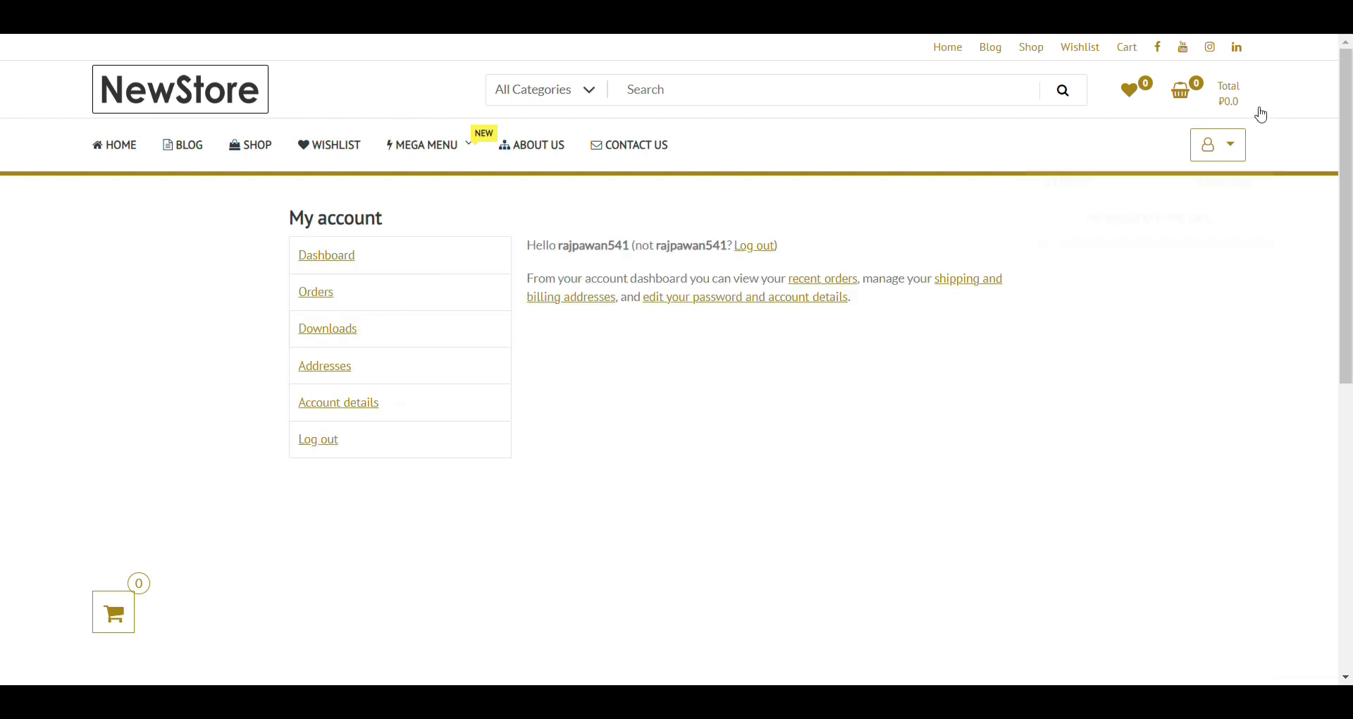
mouse_move(1233, 106)
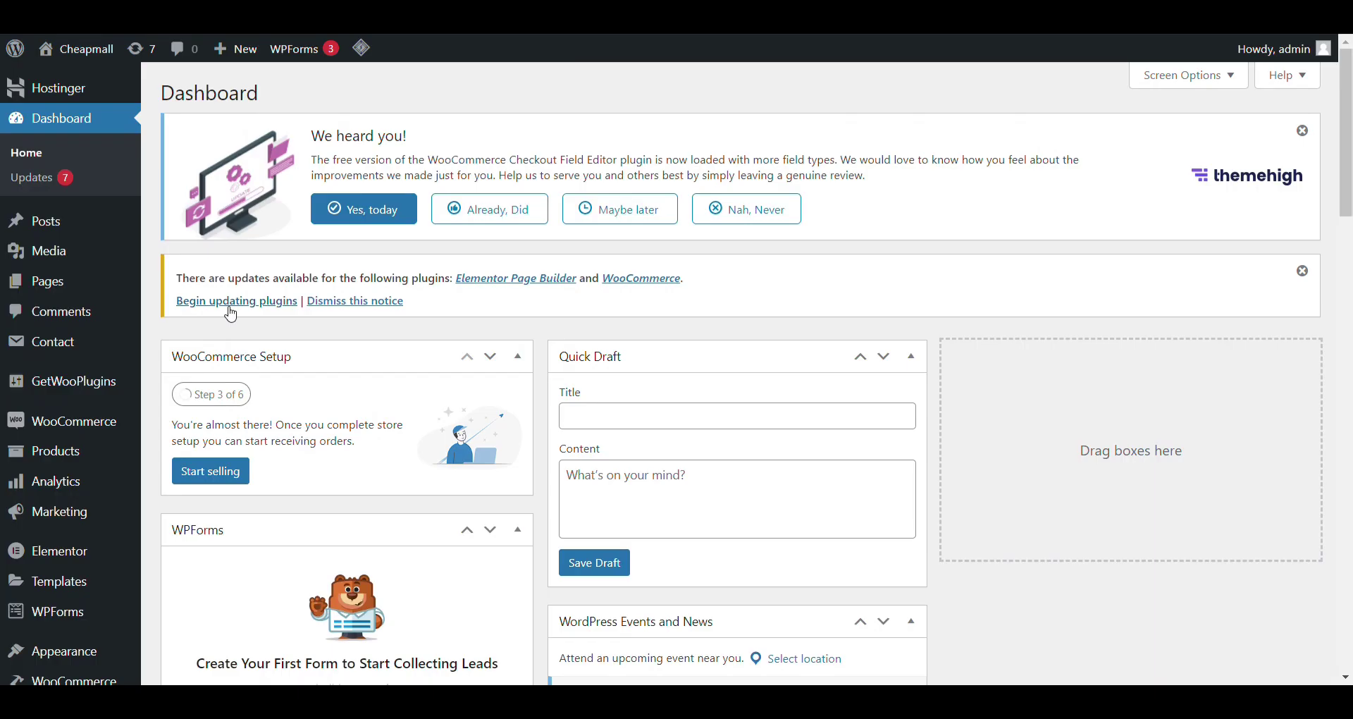
- Go from the admin dashboard to Plugins > Add New
scroll(265, 217, down, 4)
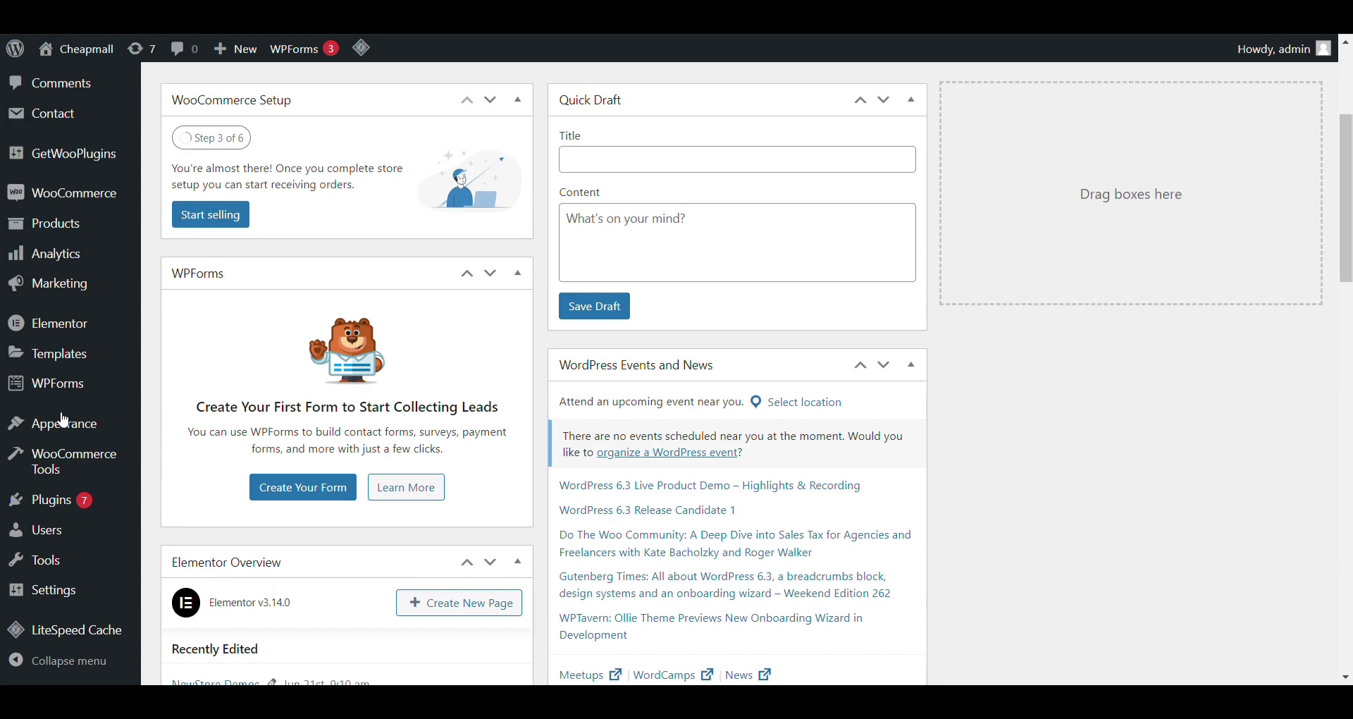
mouse_move(80, 497)
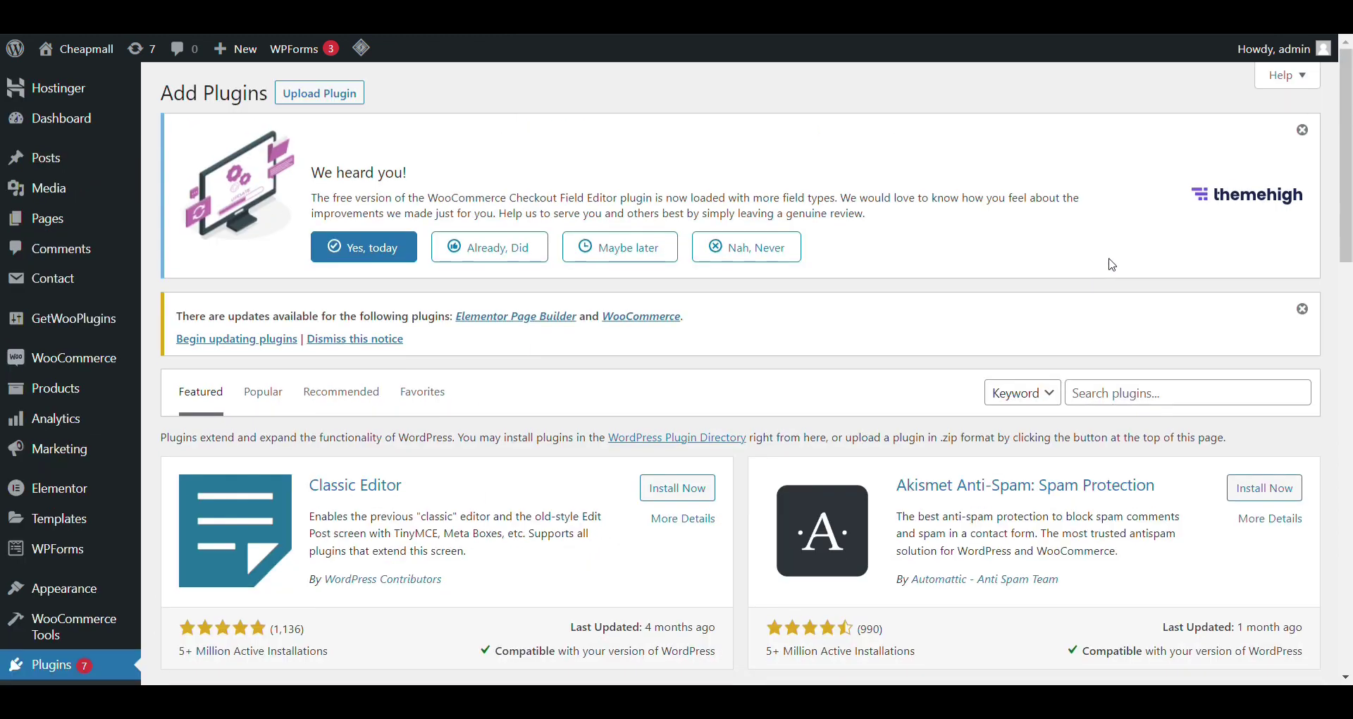
- Search plugins for 'otp login', then install and activate OTP Login Woocommerce & Gravity Forms
click(1142, 404)
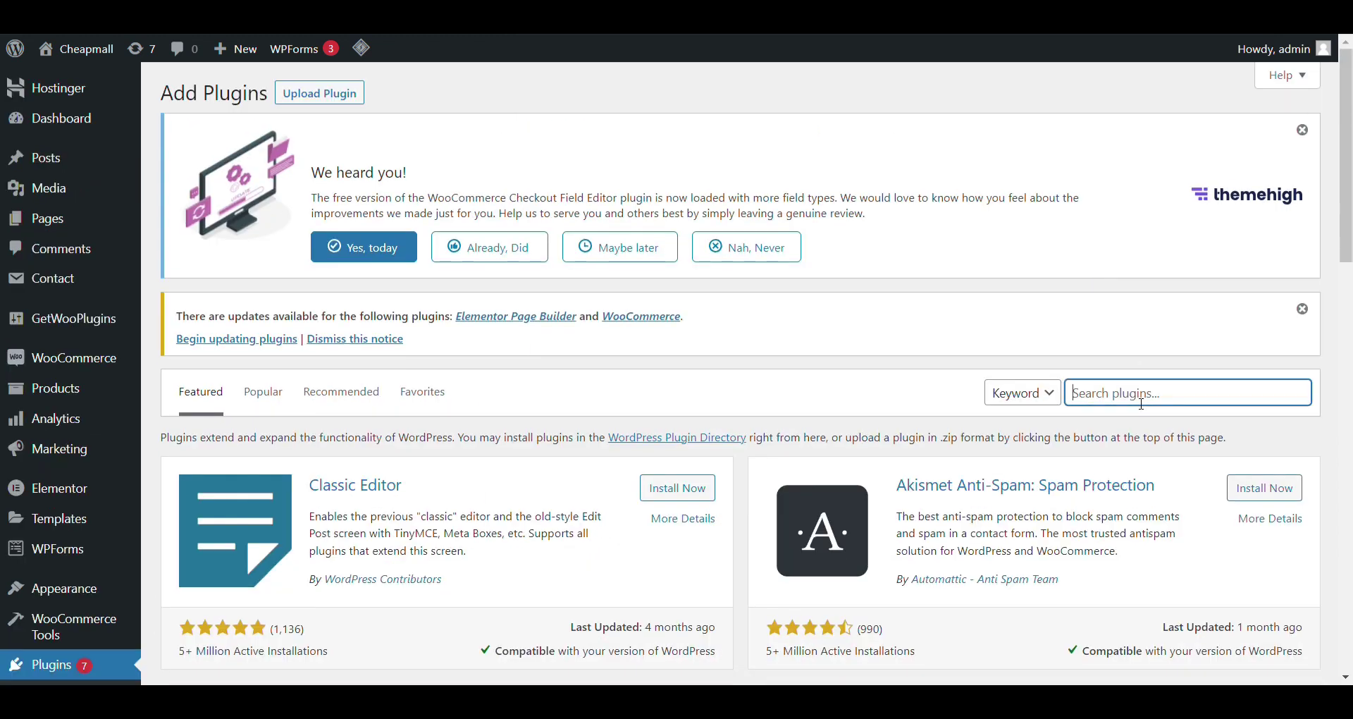
text(otp login)
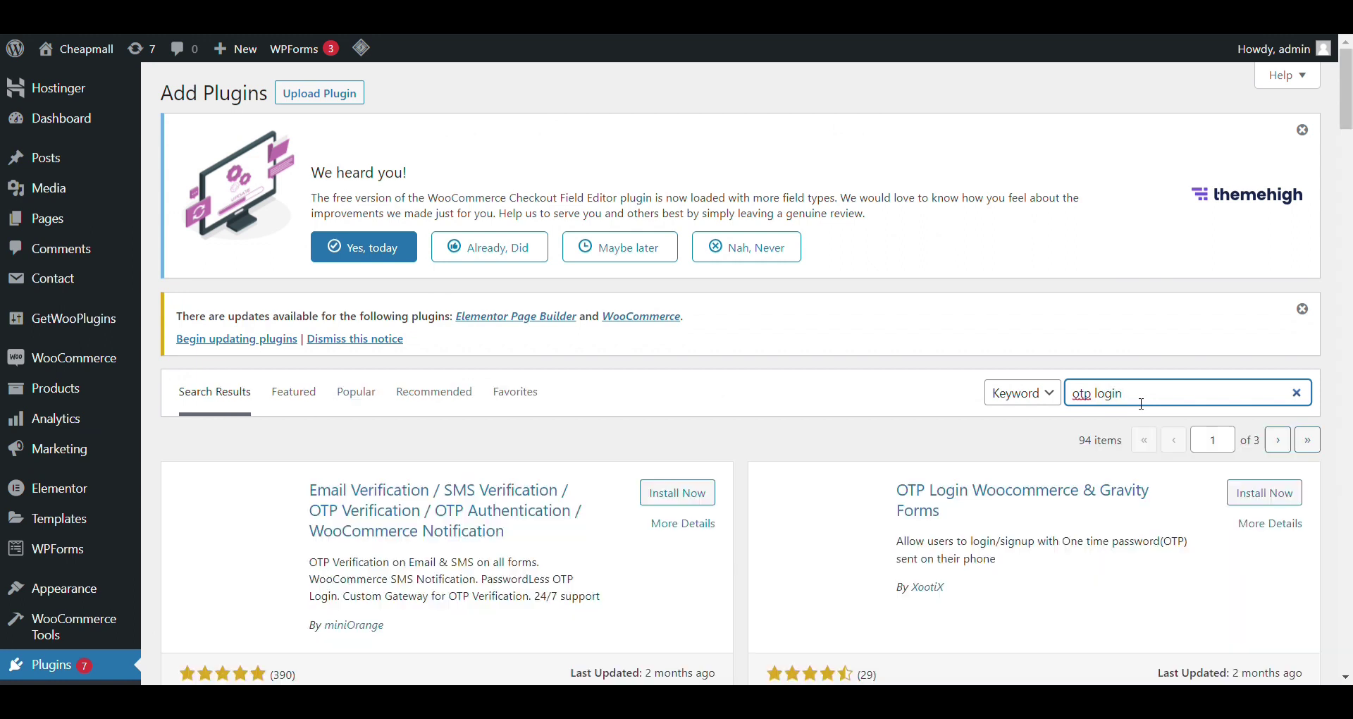
scroll(1153, 416, down, 1)
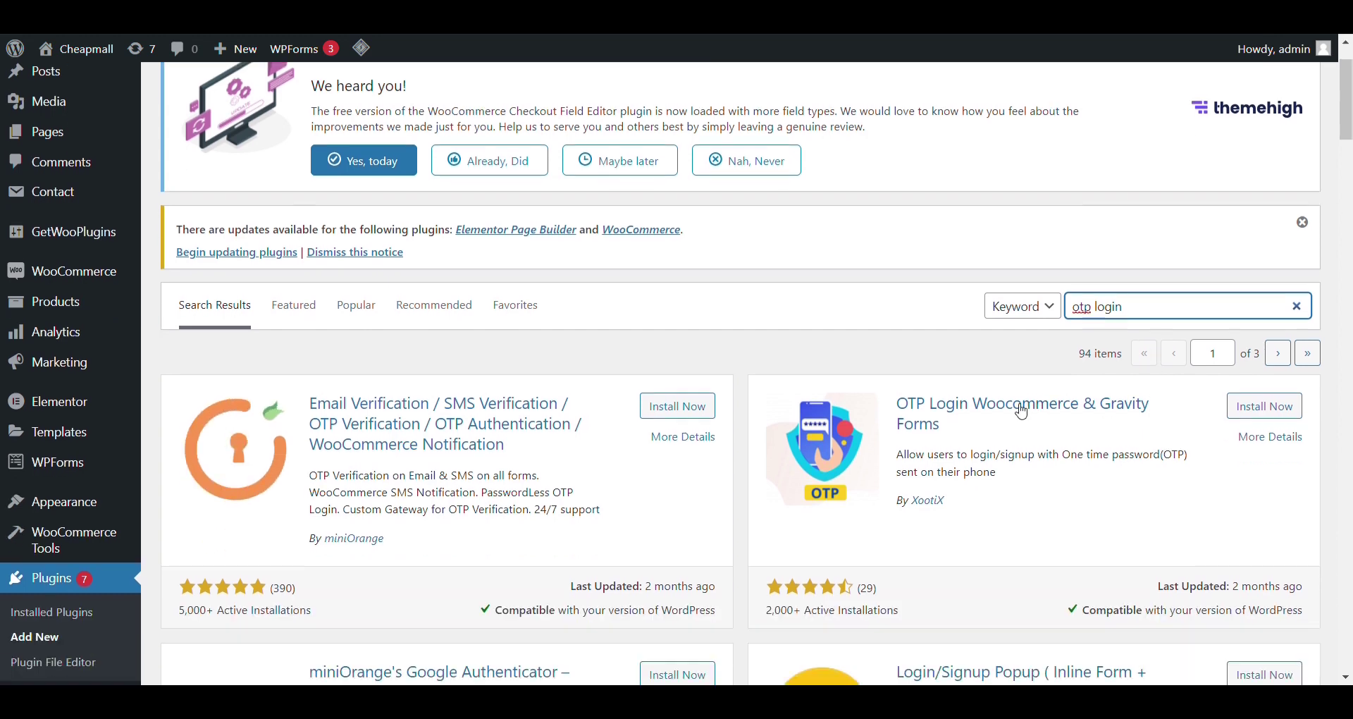
click(906, 404)
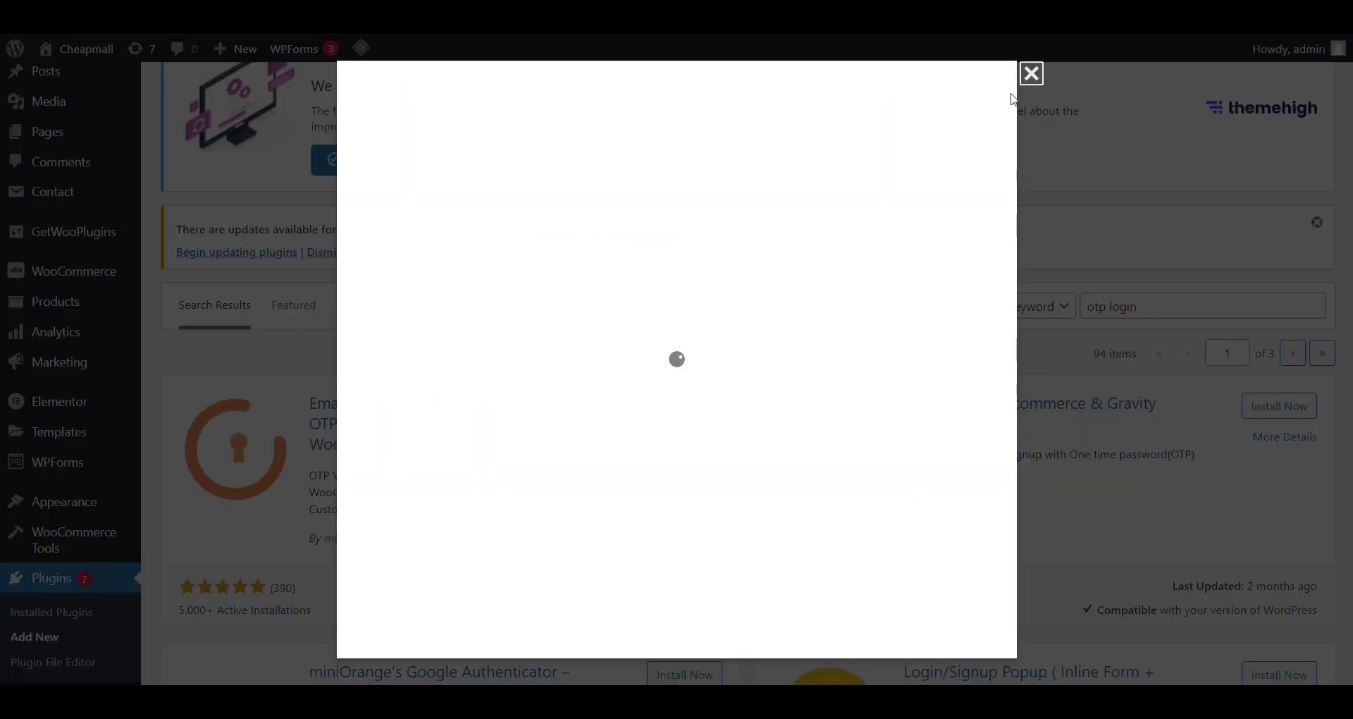
click(1030, 76)
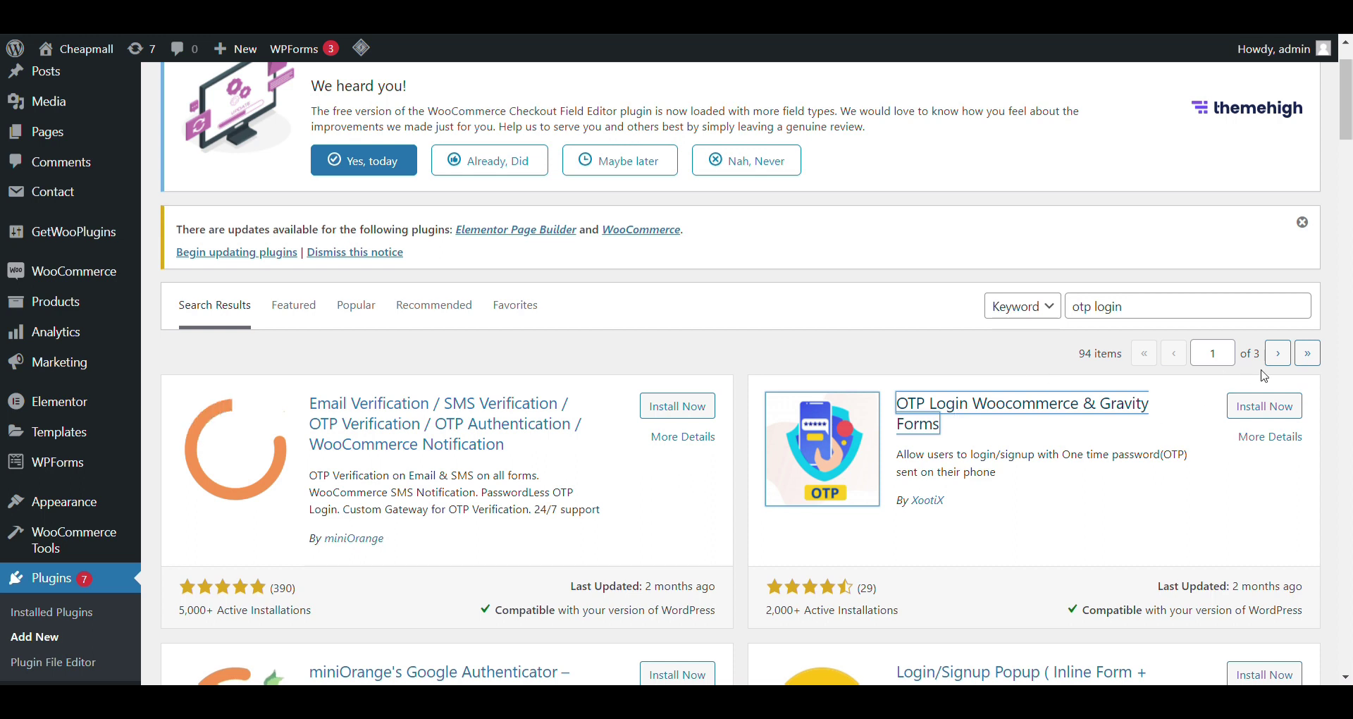
click(1266, 412)
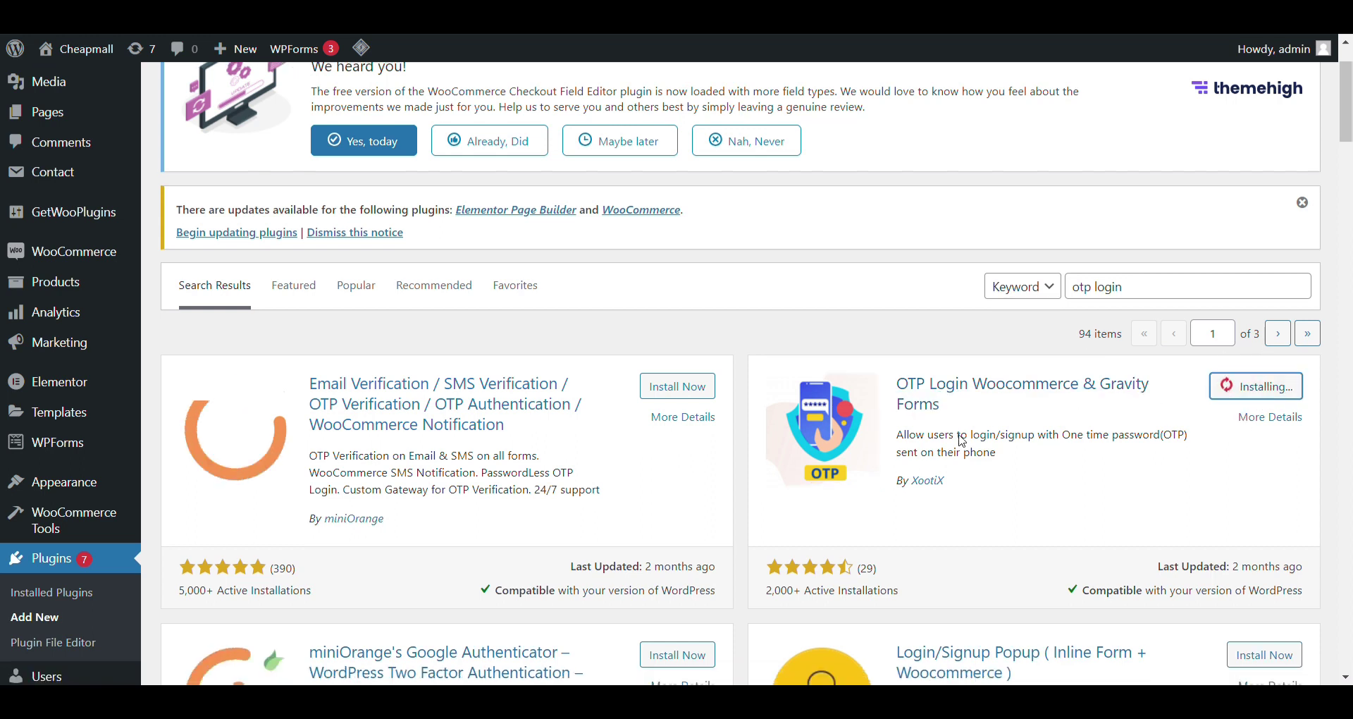
scroll(958, 437, down, 1)
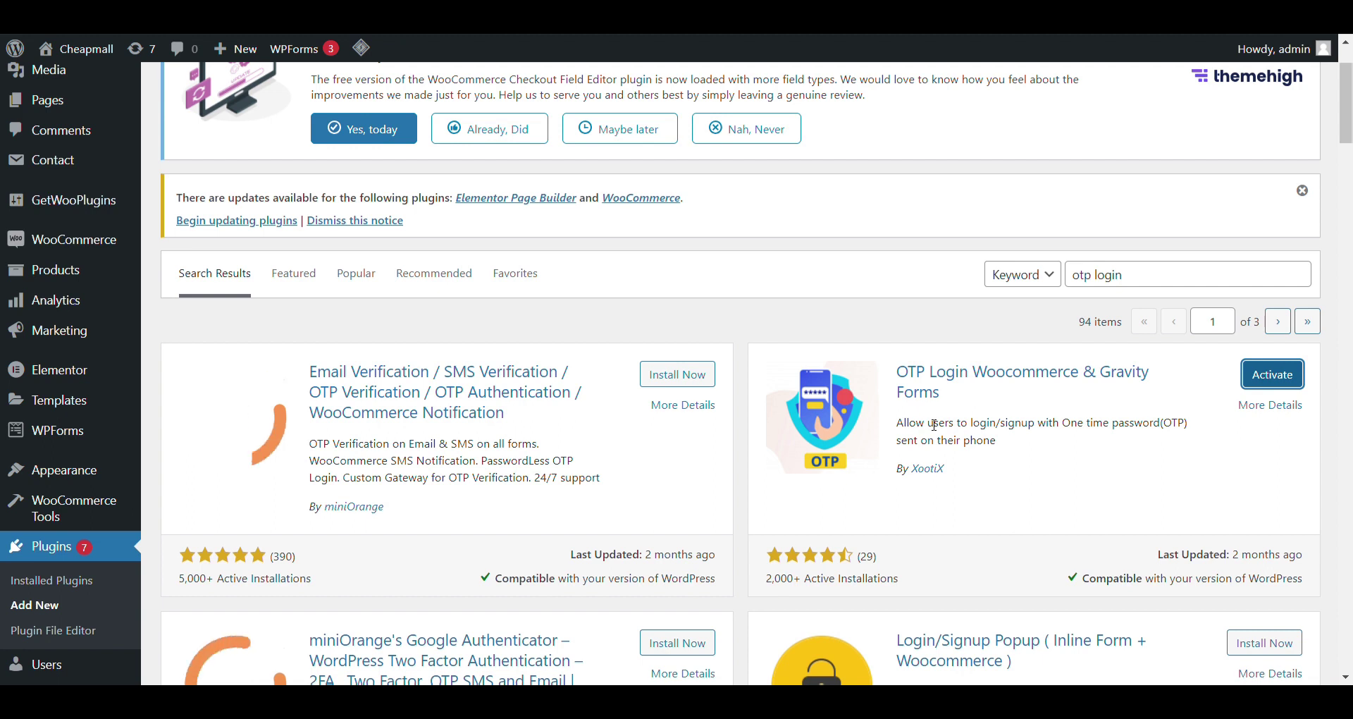
scroll(320, 468, down, 7)
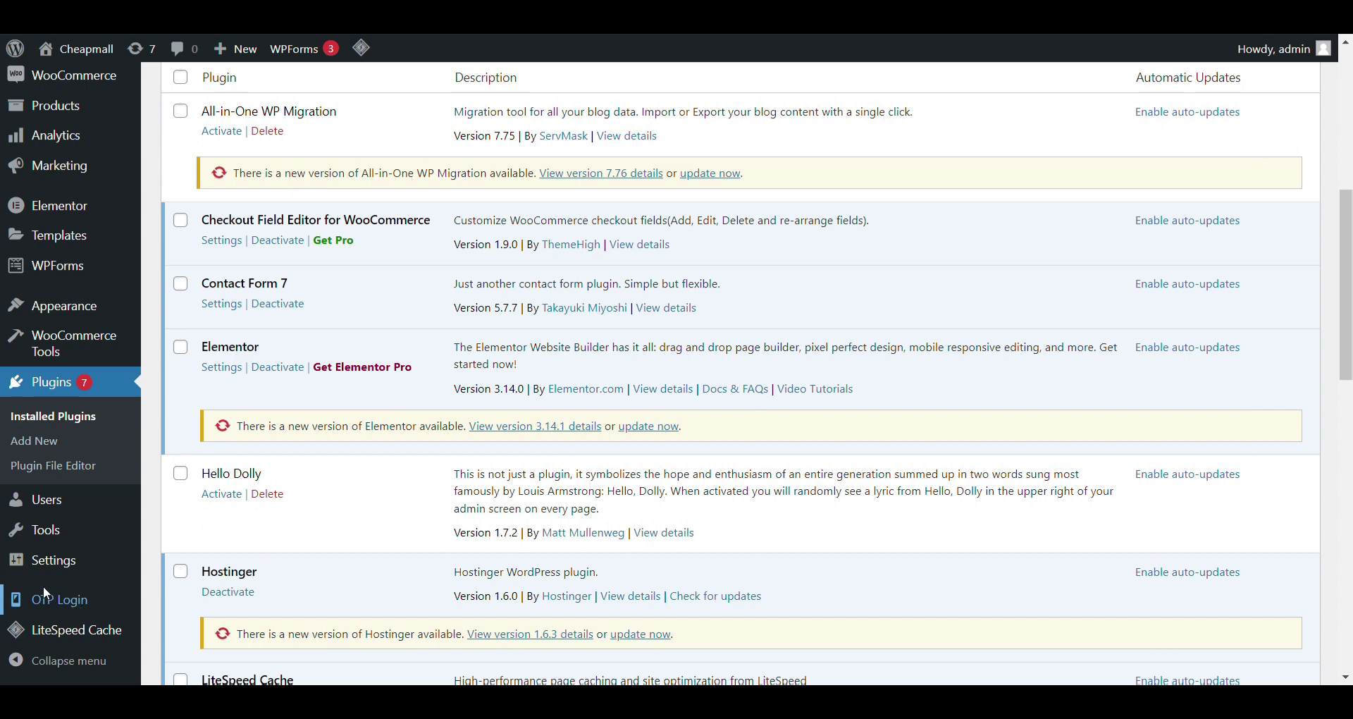
- Open OTP Login settings and keep Google Firebase as the phone operator after comparing Twilio and Amazon
click(44, 589)
scroll(393, 513, down, 2)
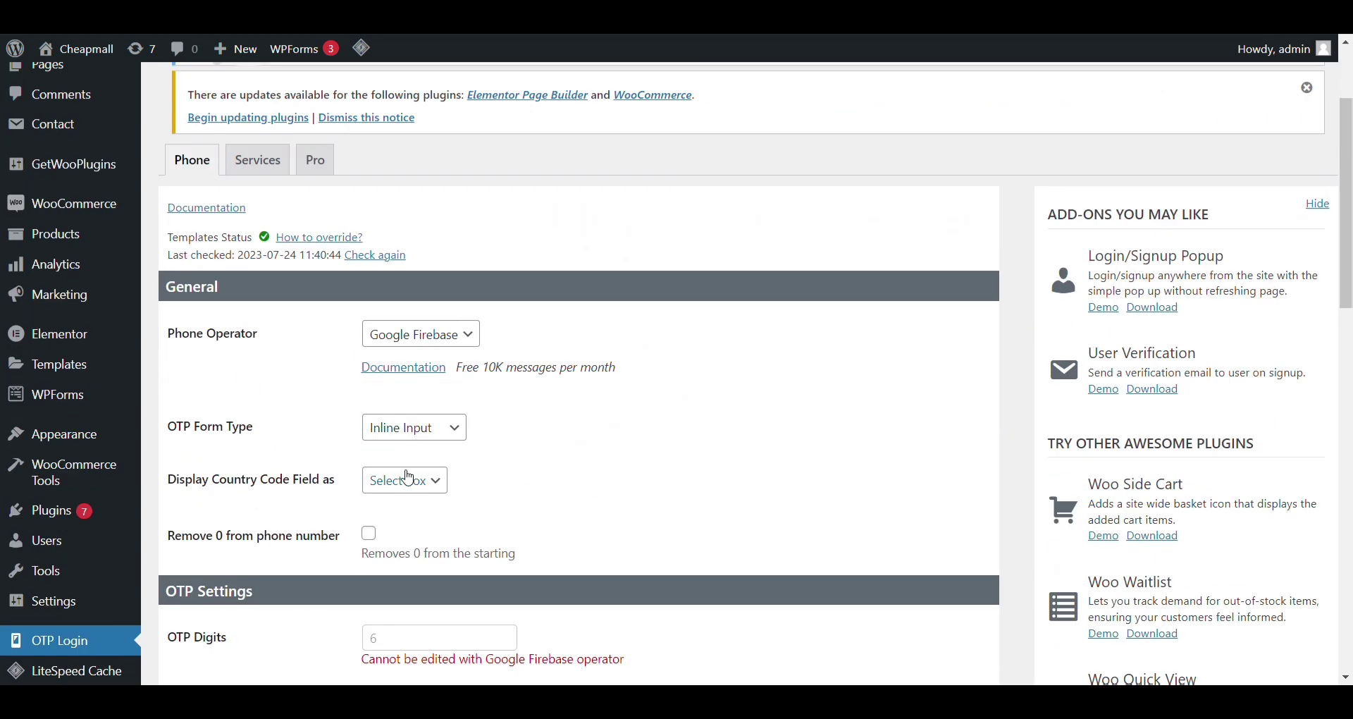
click(398, 345)
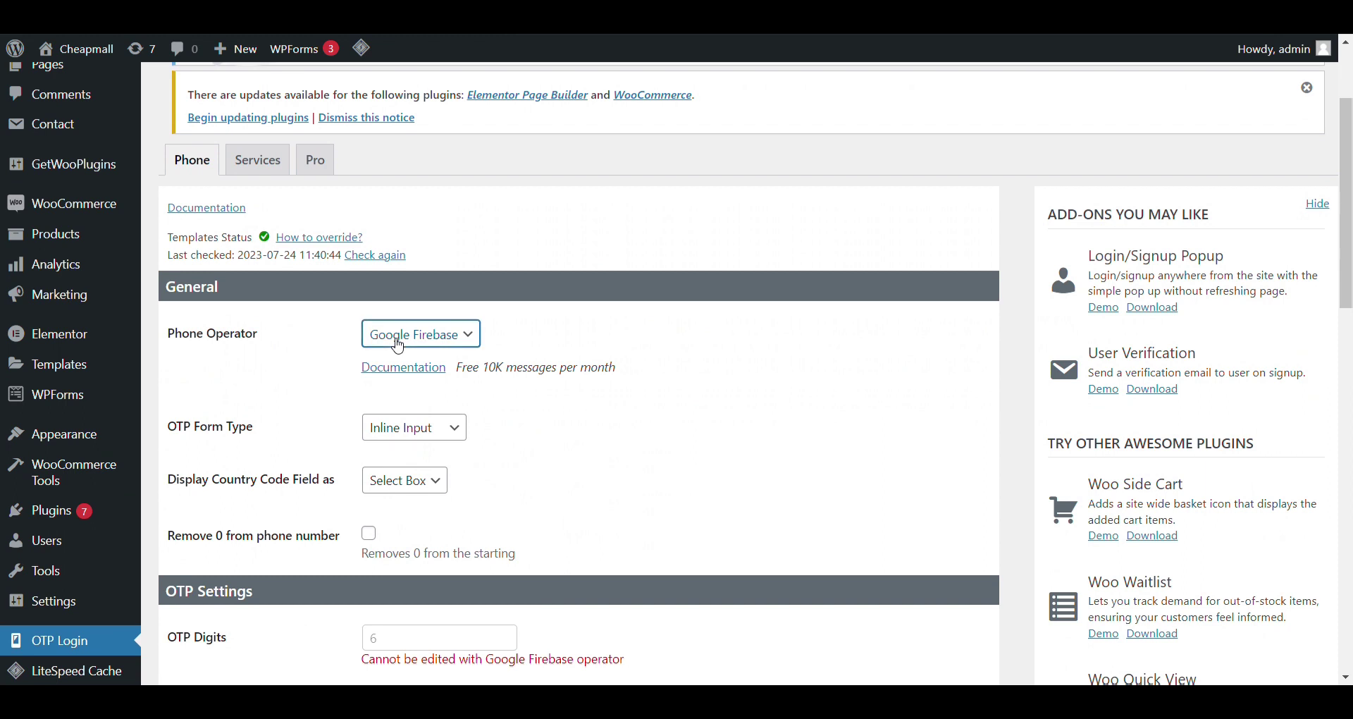
click(395, 370)
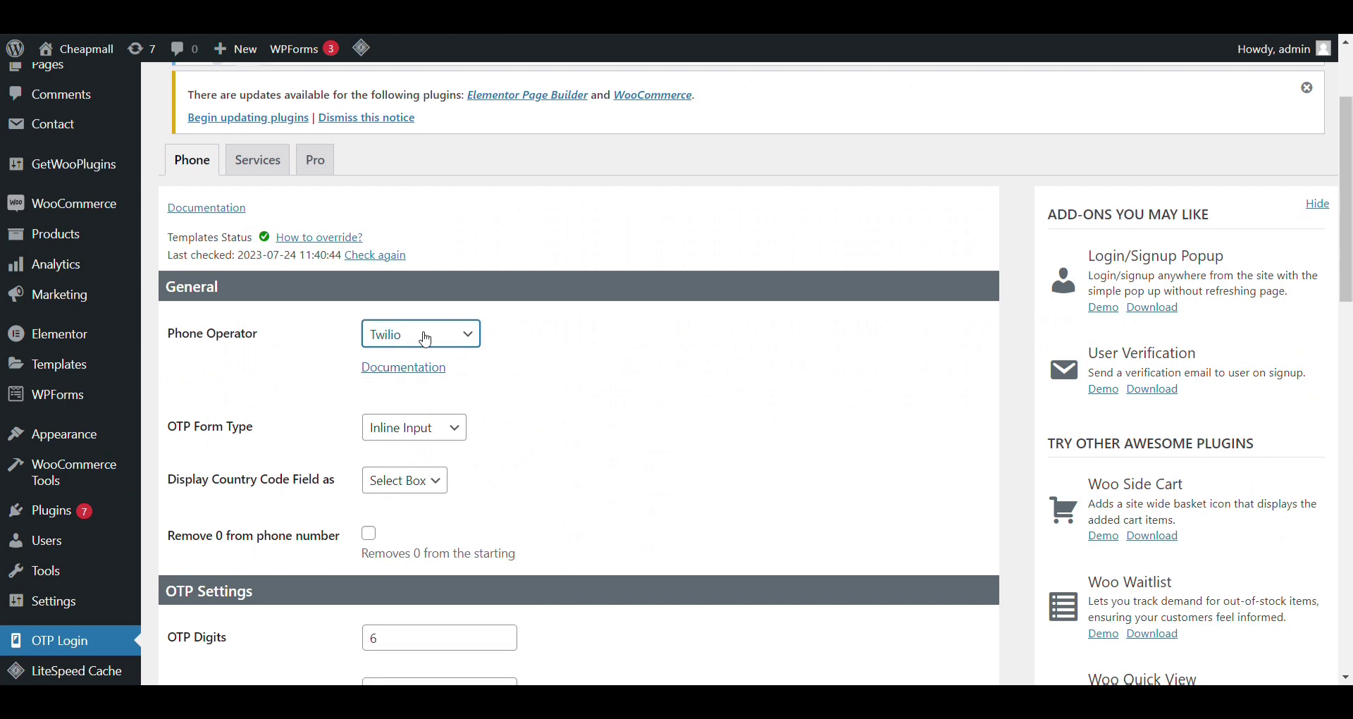
click(422, 380)
click(419, 358)
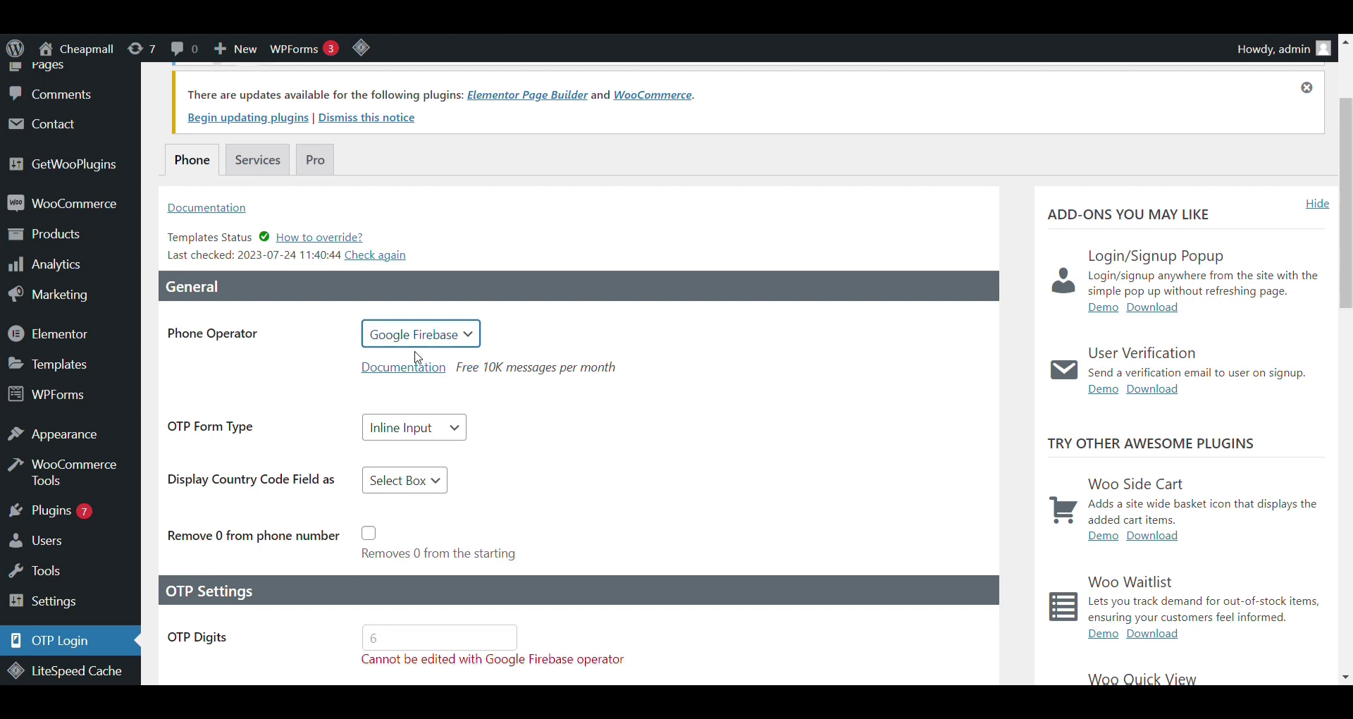
- Review the OTP form type, country code display options and Incorrect OTP Limit settings
click(438, 431)
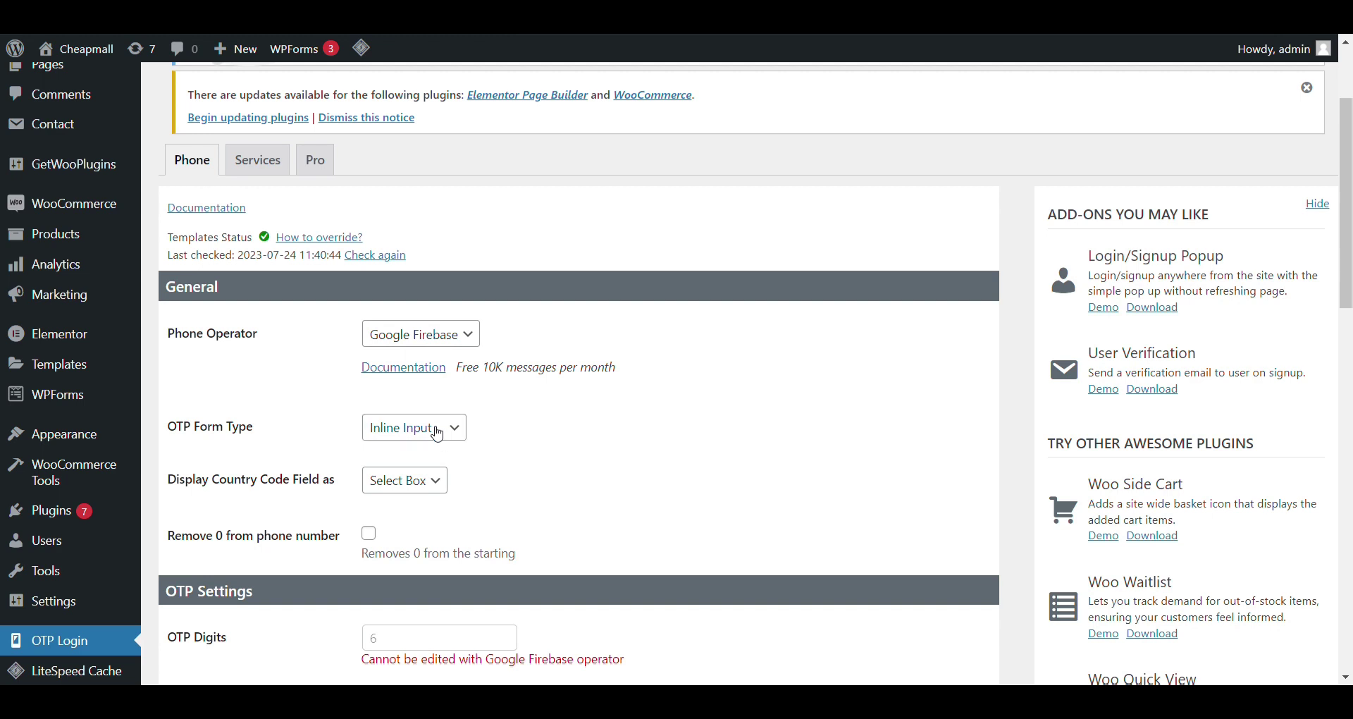
scroll(441, 430, down, 1)
click(400, 426)
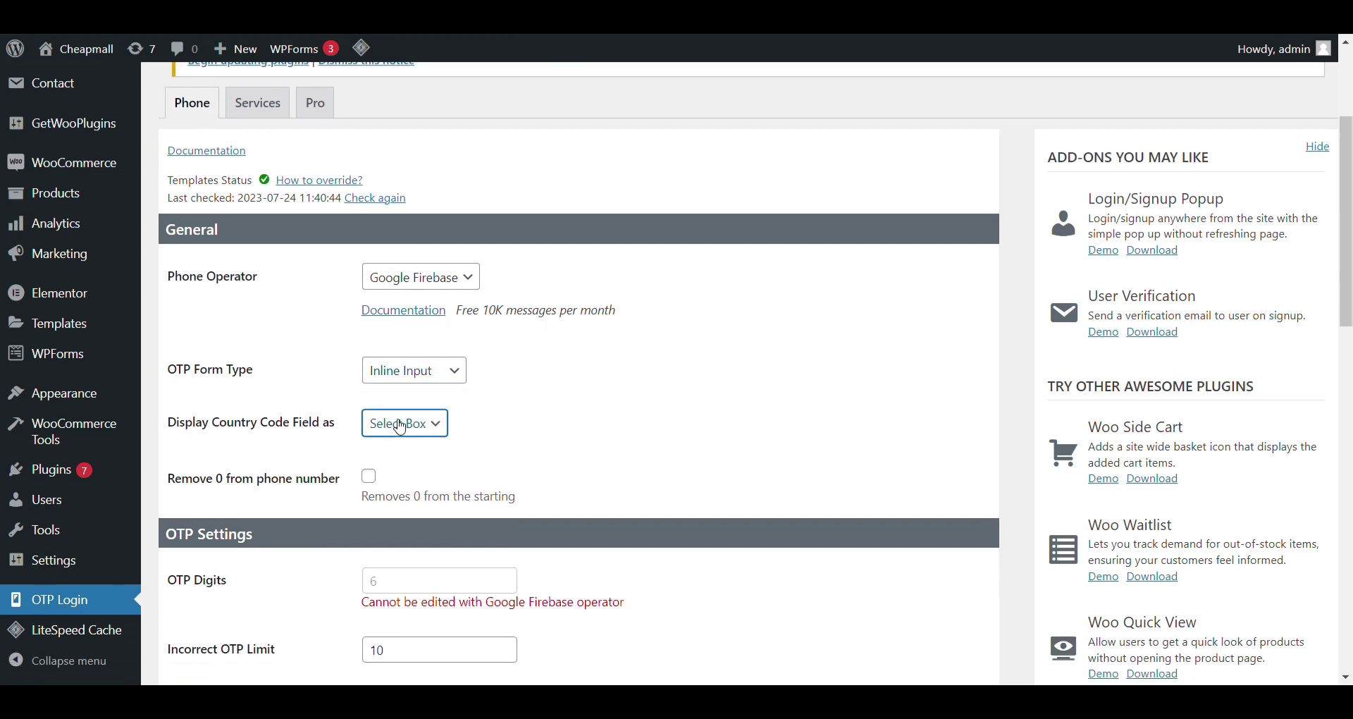
scroll(402, 424, down, 1)
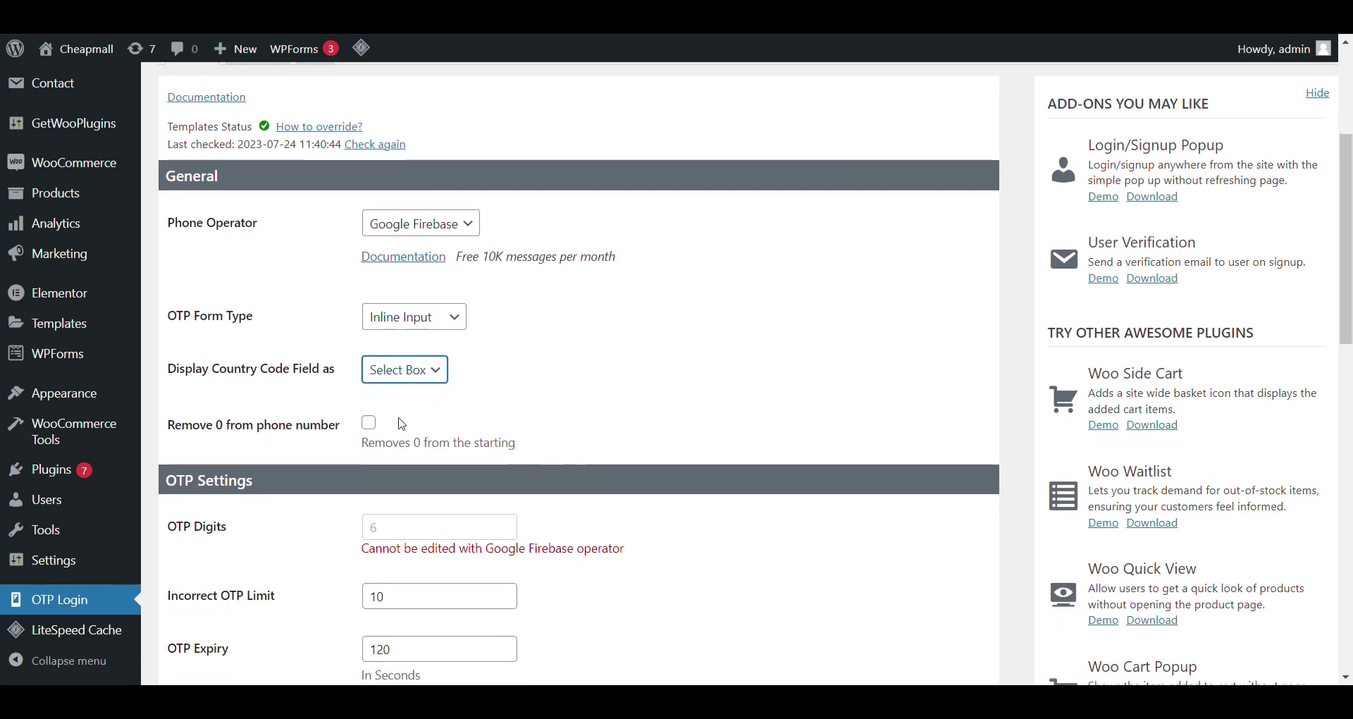
scroll(370, 426, down, 2)
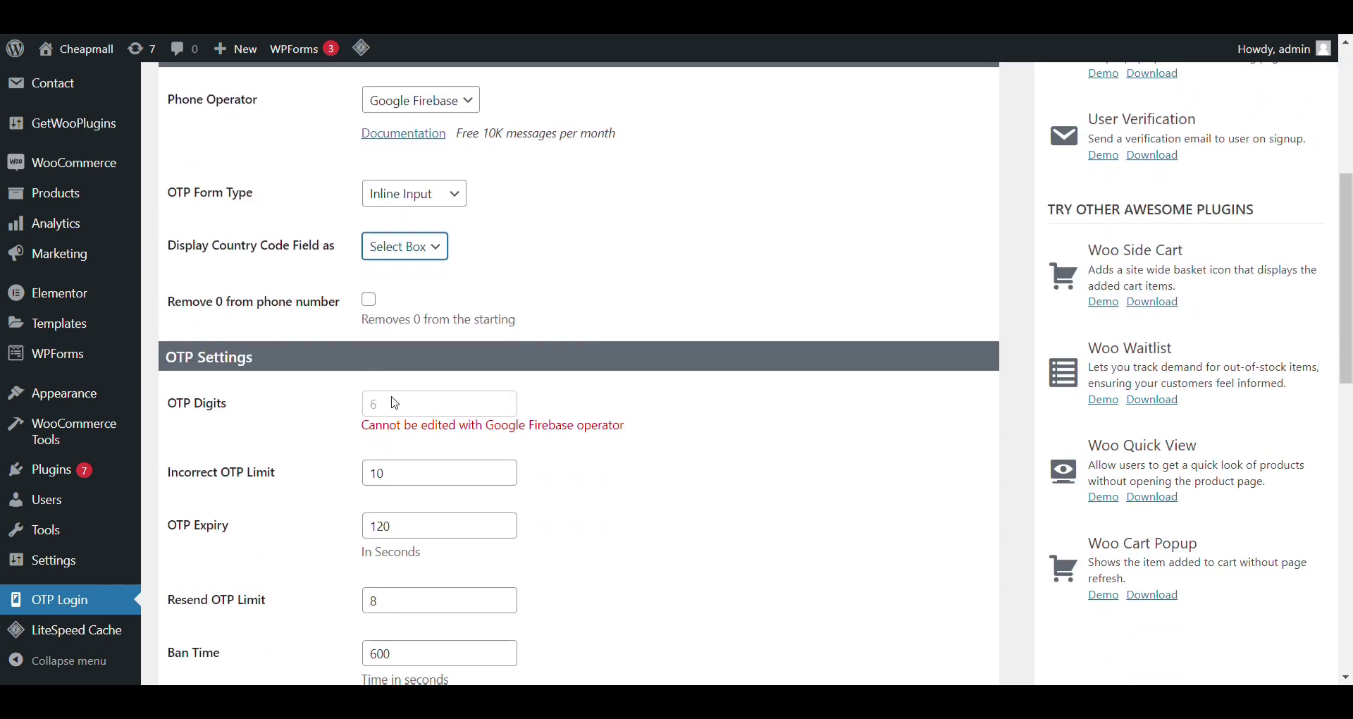
scroll(394, 403, down, 1)
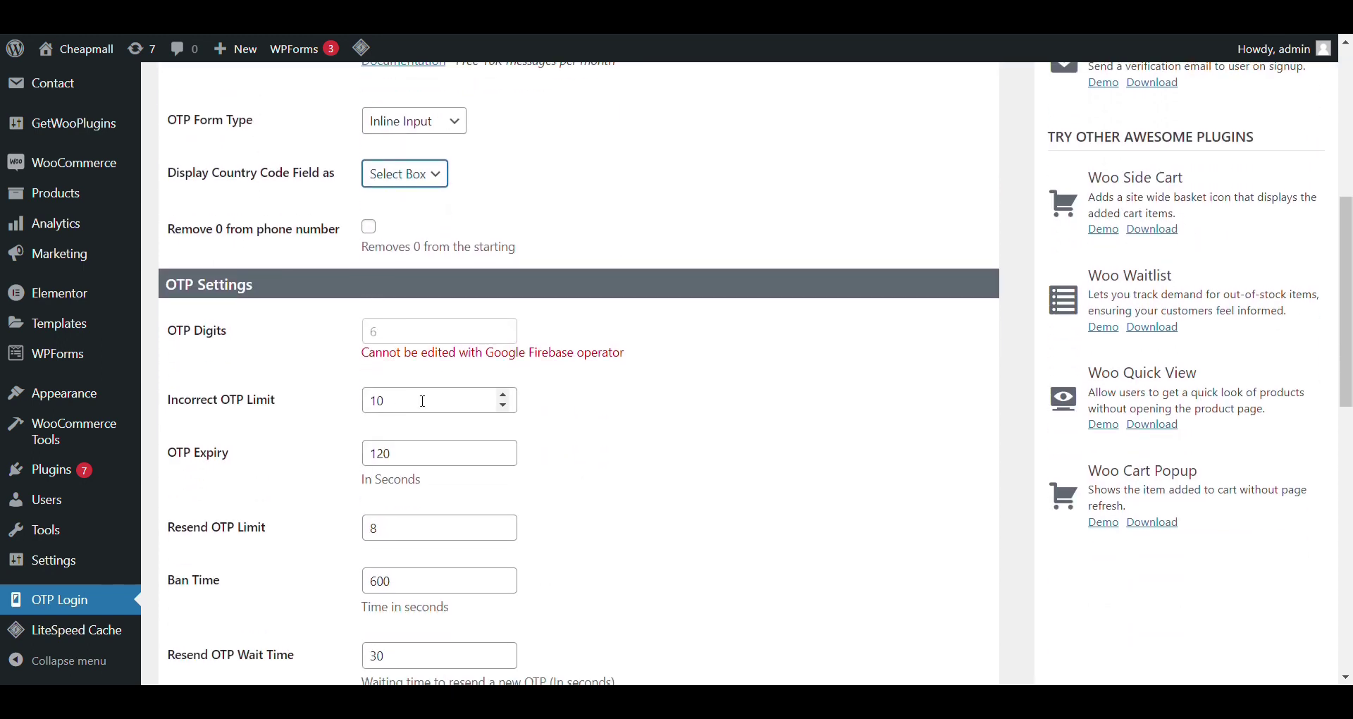
scroll(409, 395, down, 1)
scroll(398, 370, down, 1)
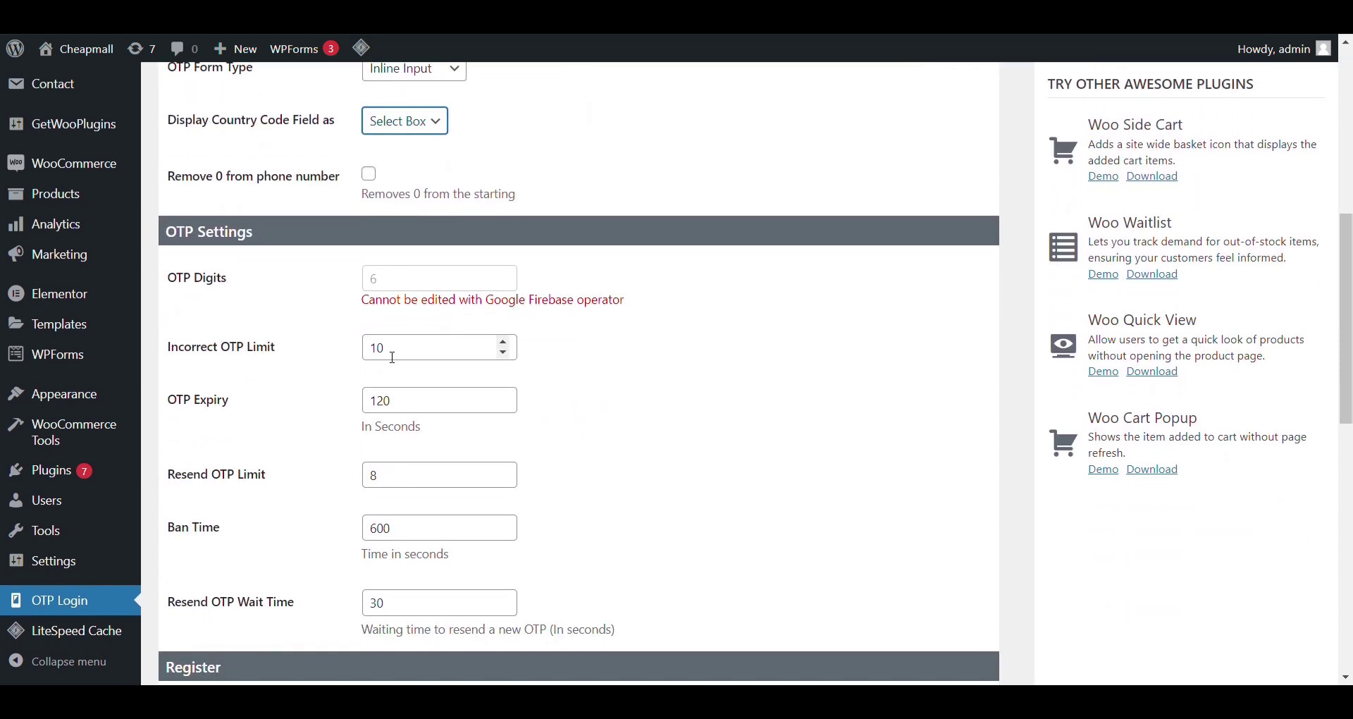
click(405, 348)
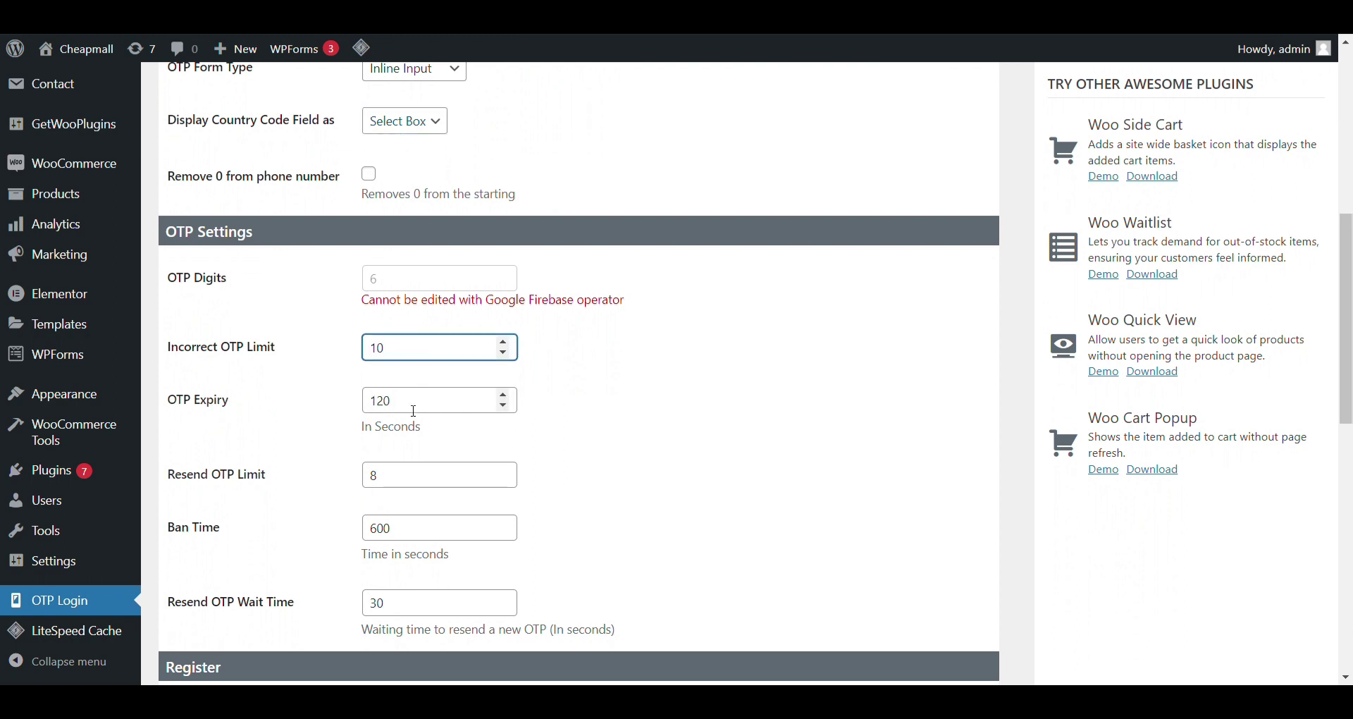
scroll(415, 411, down, 1)
- Set Default Country Code to Custom and choose IN +91 as the country code
scroll(415, 411, down, 3)
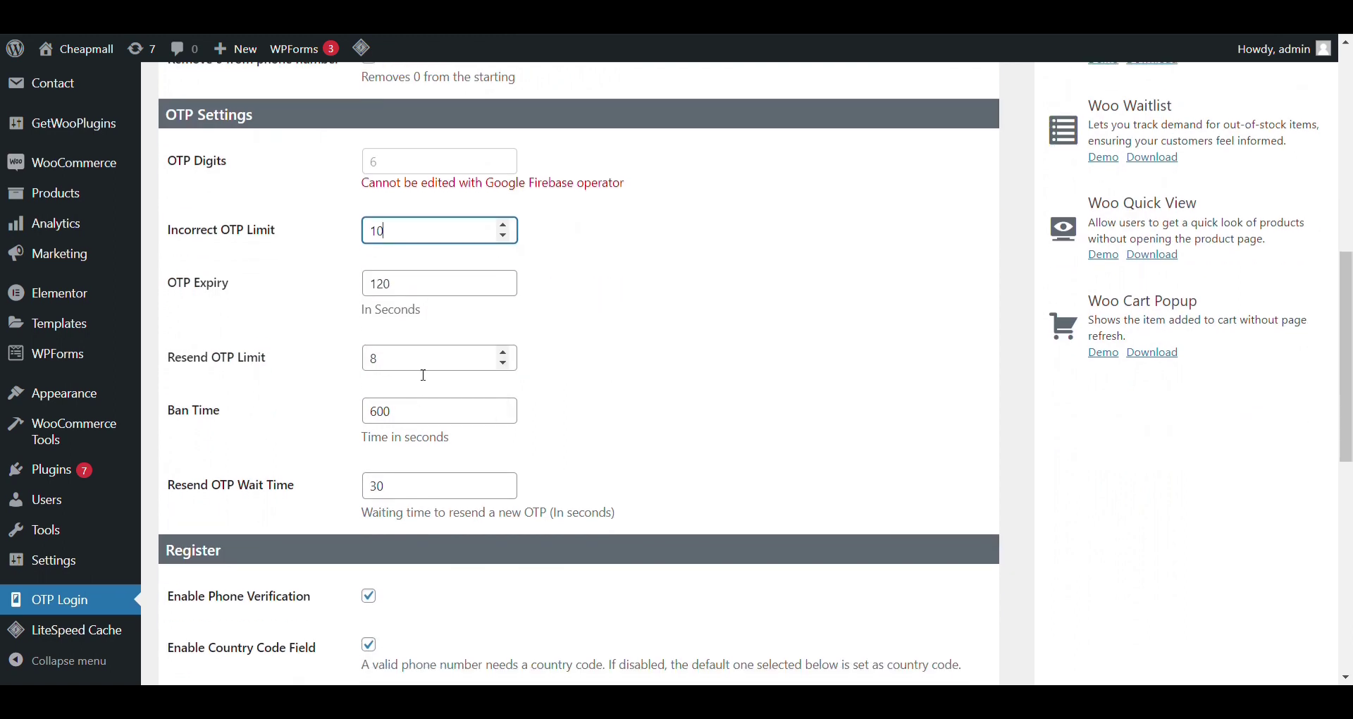
scroll(416, 427, down, 2)
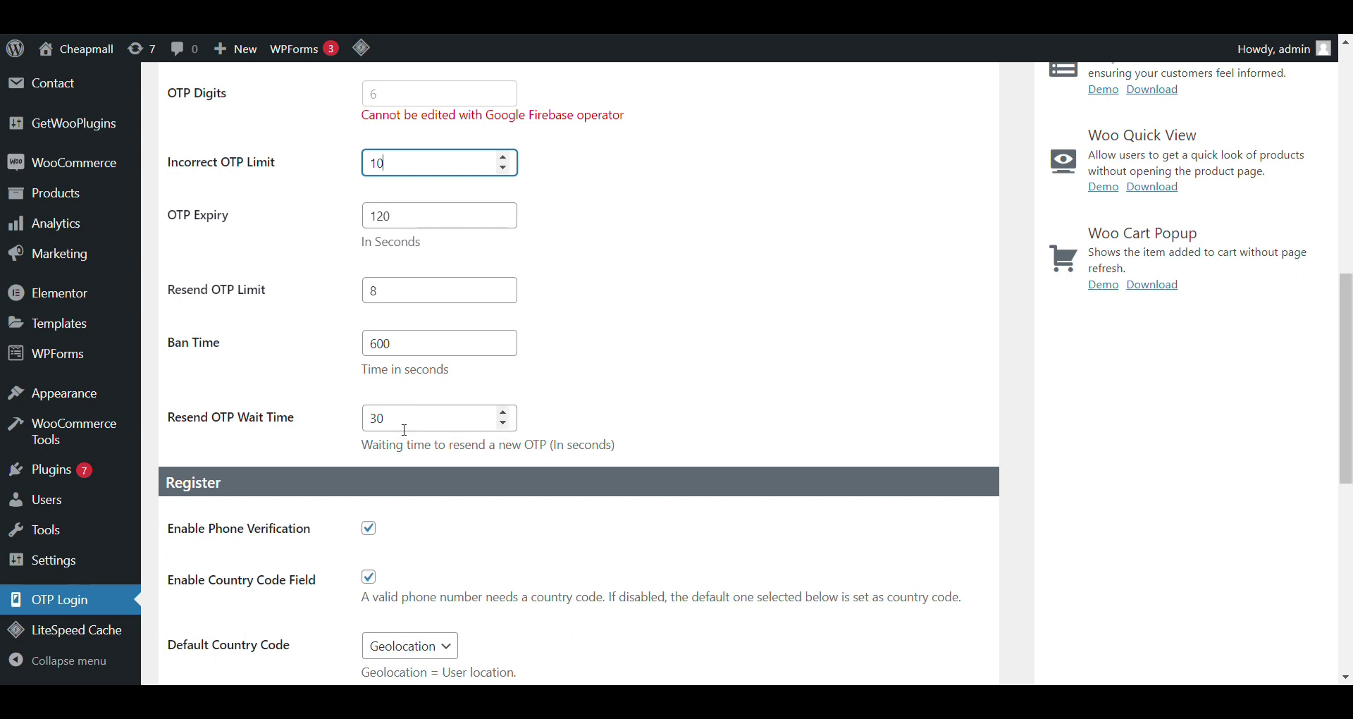
scroll(406, 423, down, 2)
scroll(381, 459, down, 1)
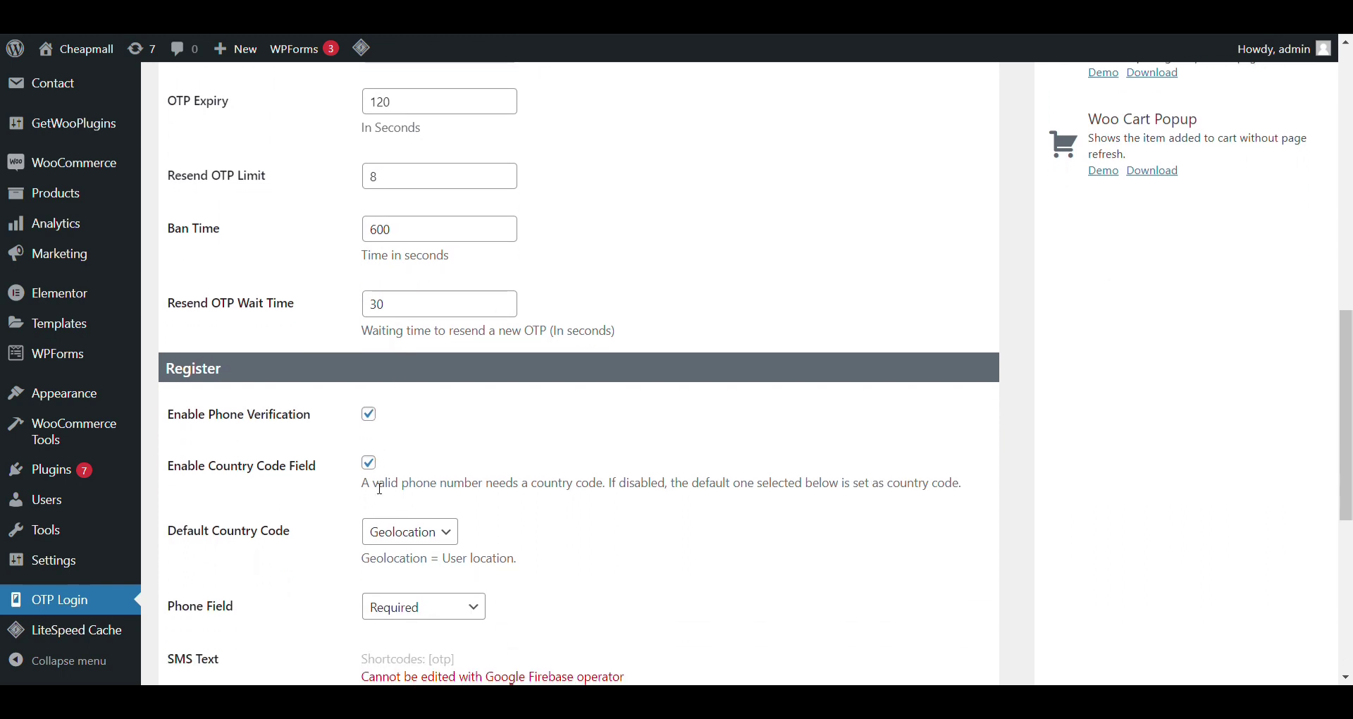
click(406, 536)
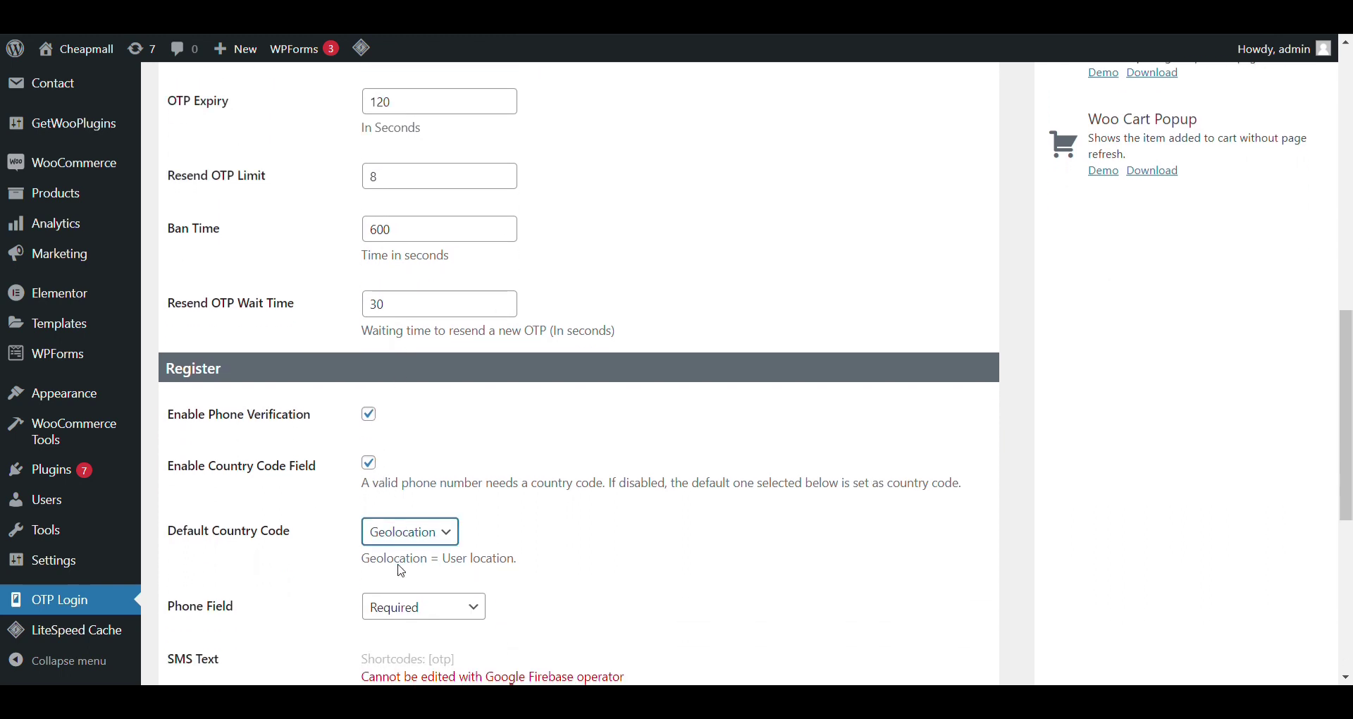
click(402, 582)
scroll(409, 571, down, 1)
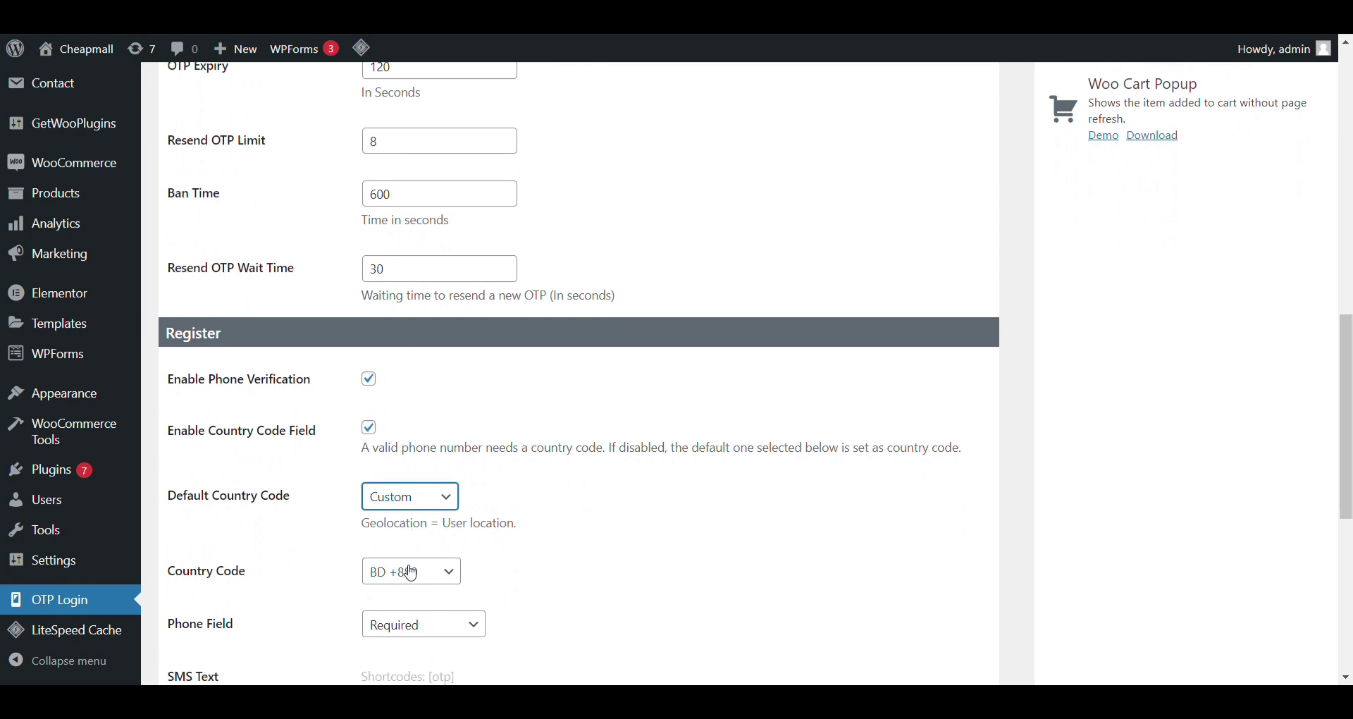
click(412, 573)
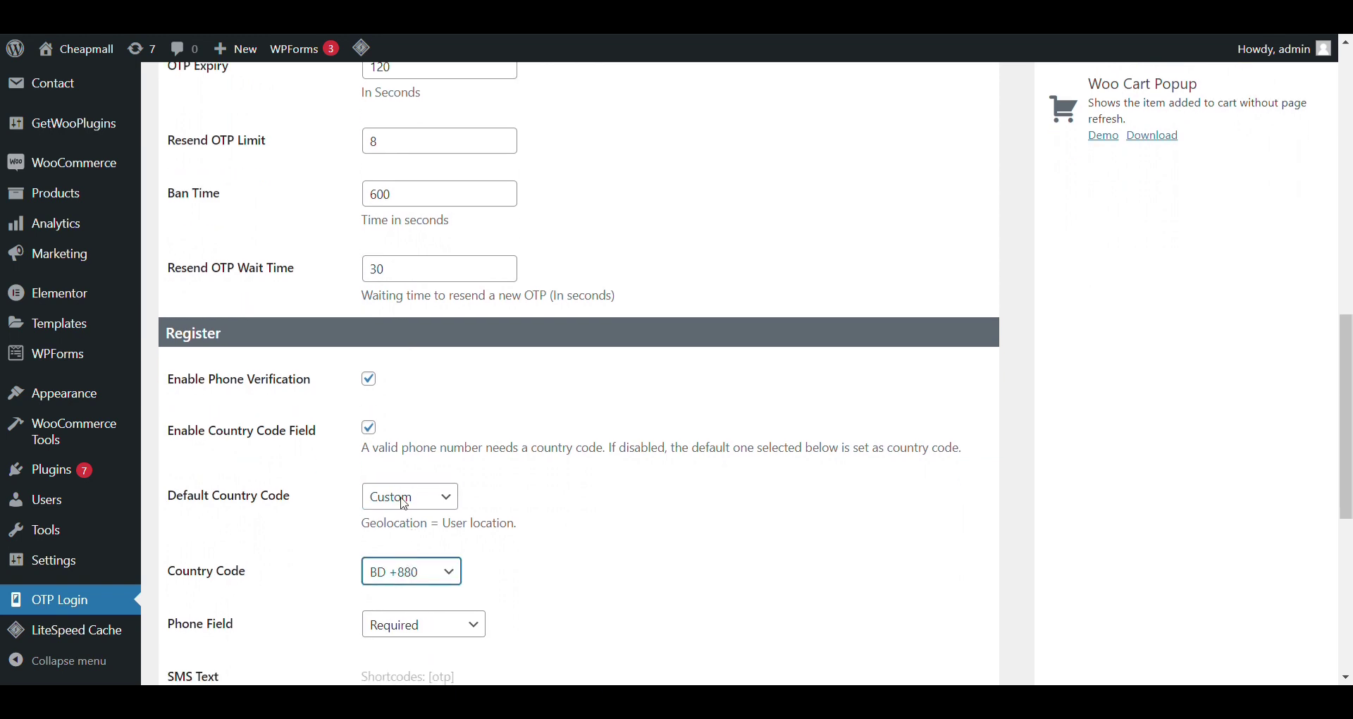
text(in)
- Enable Display OTP login form first and save the OTP settings
scroll(451, 457, down, 3)
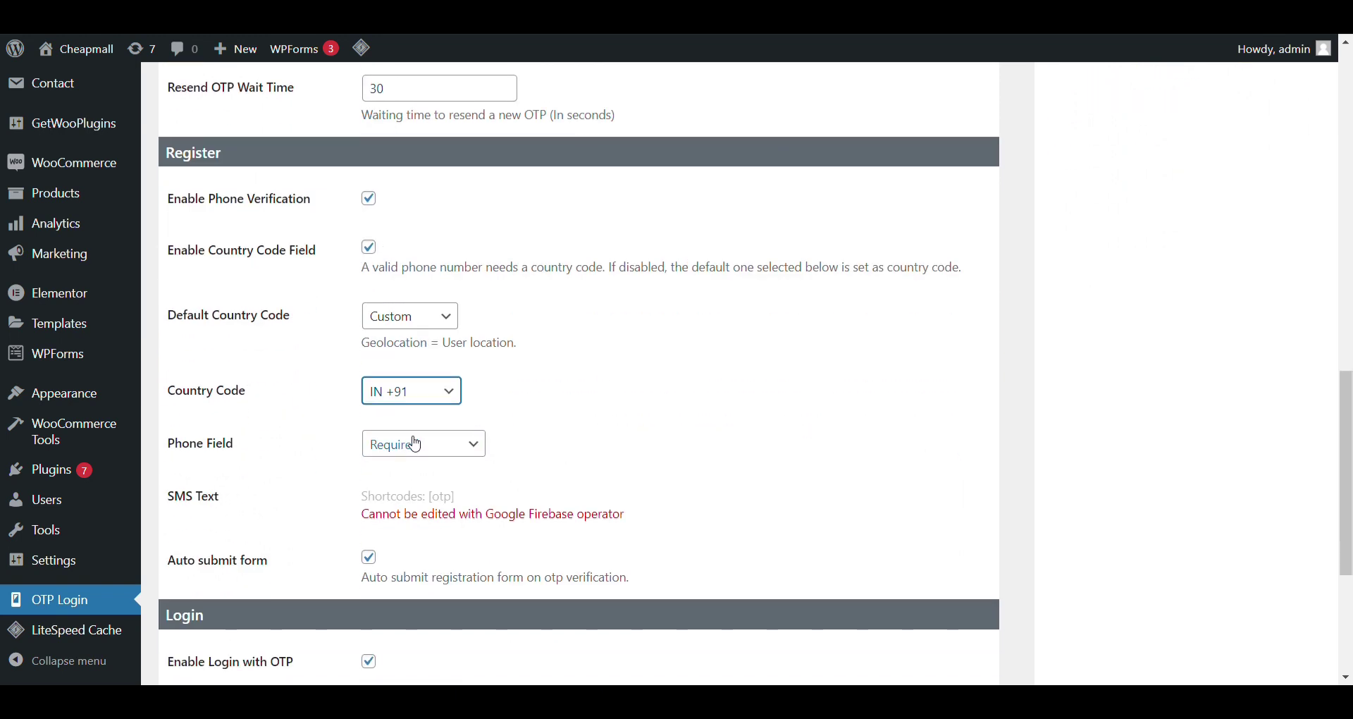
scroll(413, 442, down, 1)
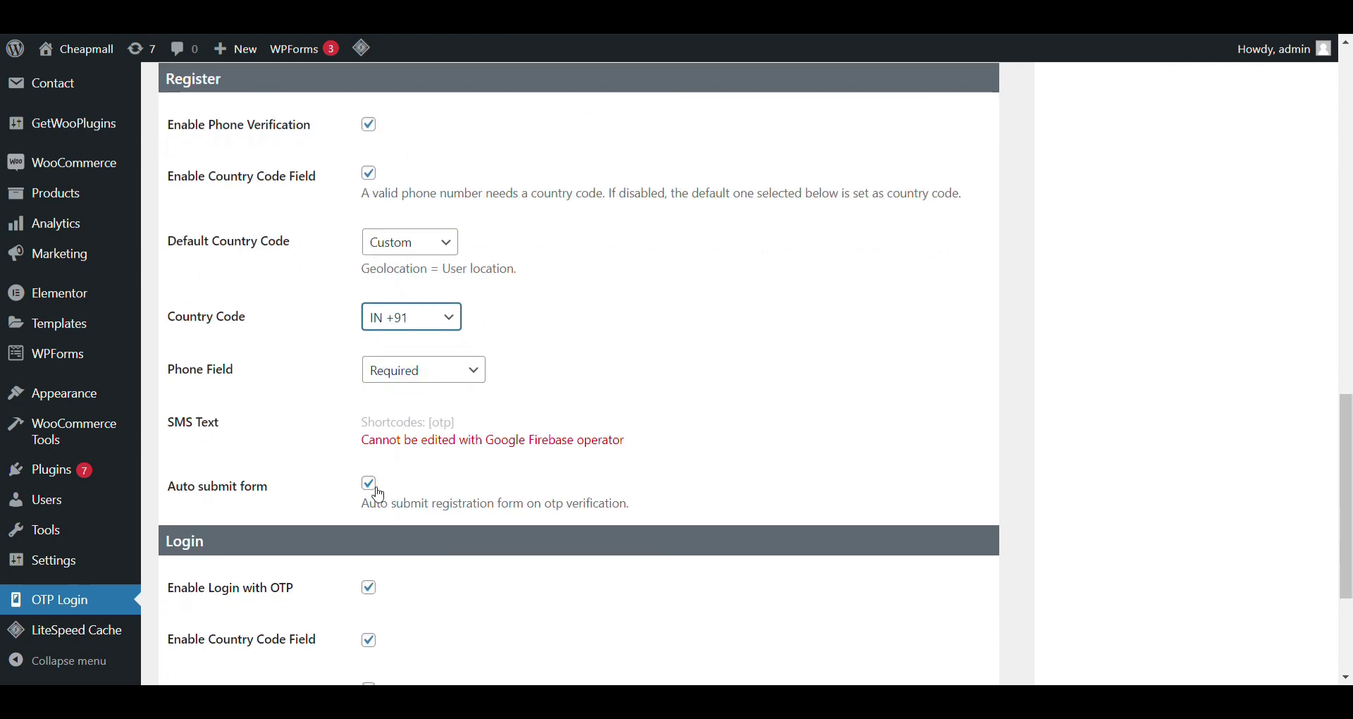
scroll(379, 495, down, 3)
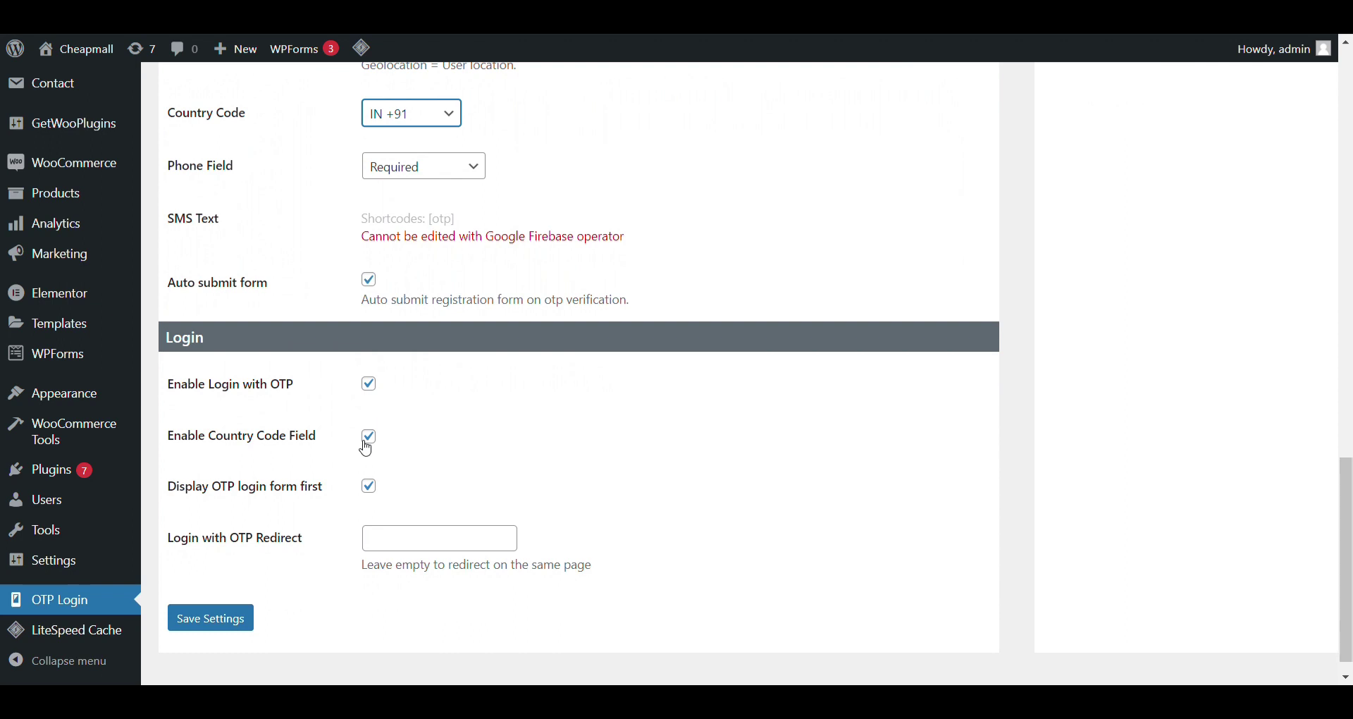
scroll(364, 444, down, 1)
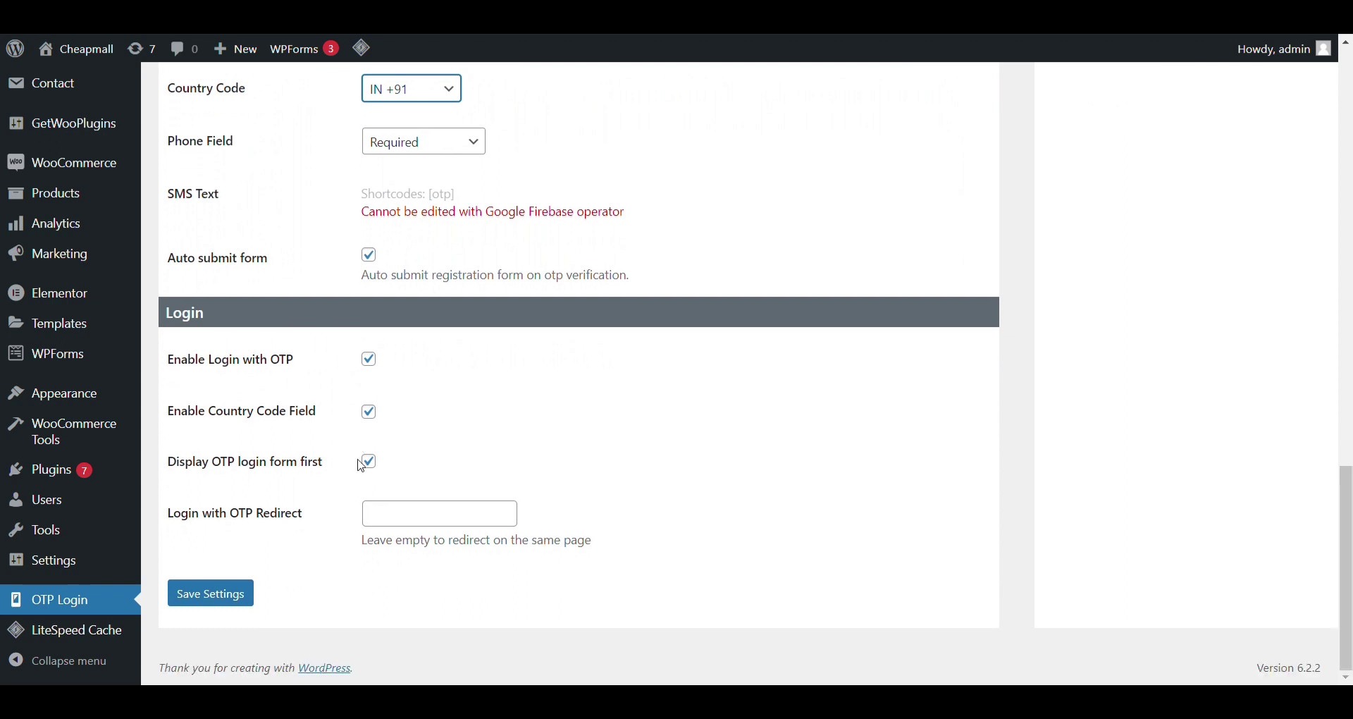
click(371, 463)
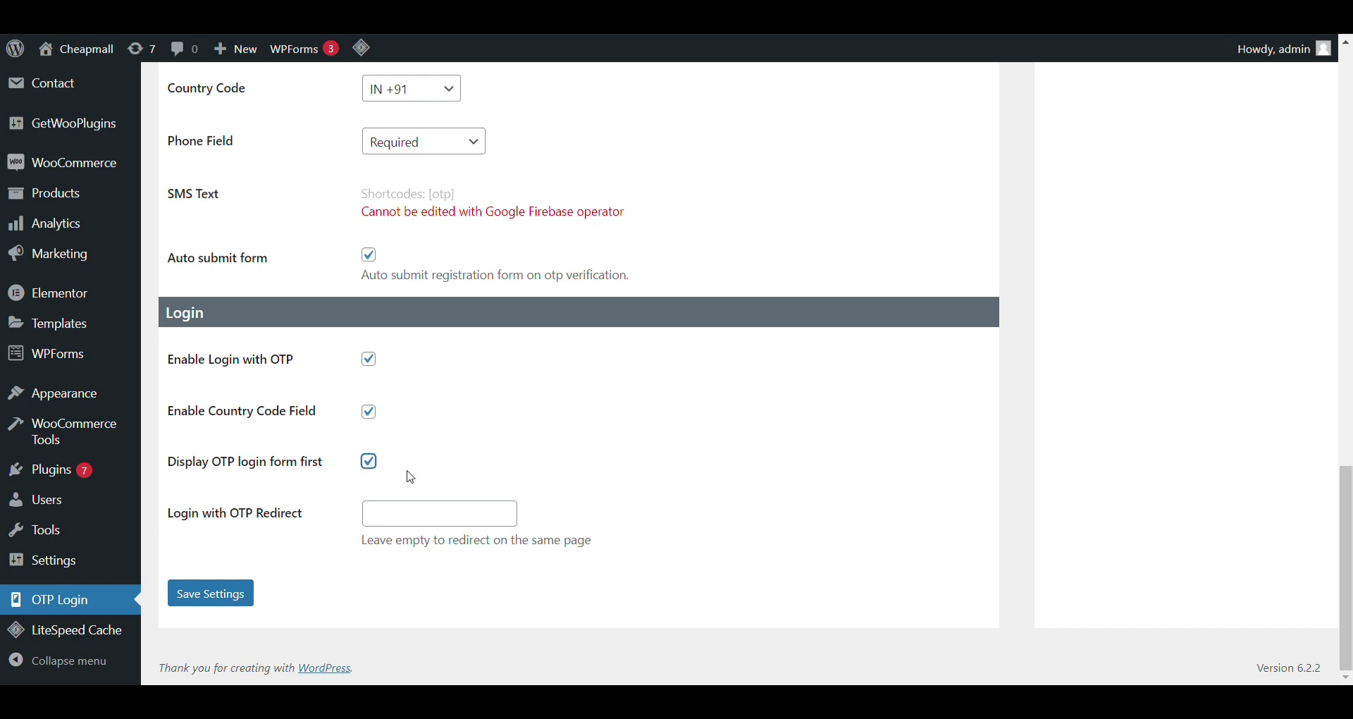
click(217, 606)
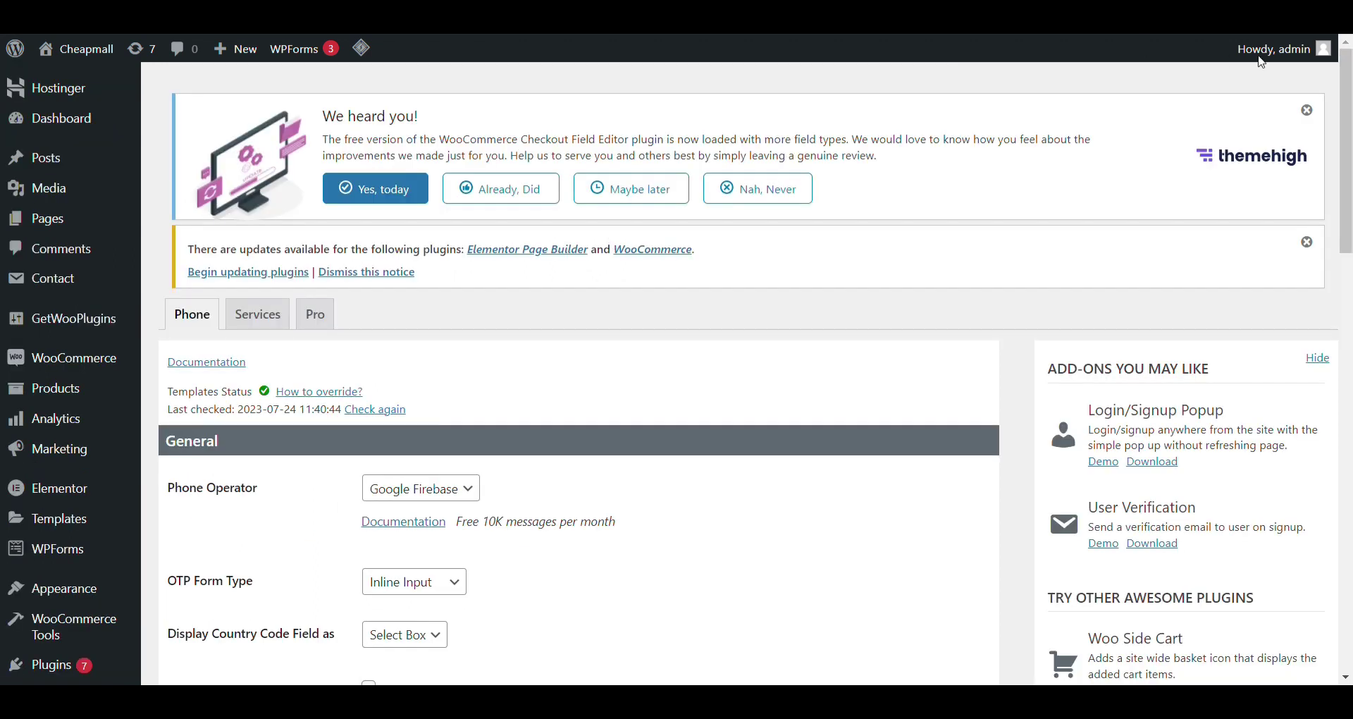
- Log out of the WordPress admin and open the NewStore login page
mouse_move(1284, 60)
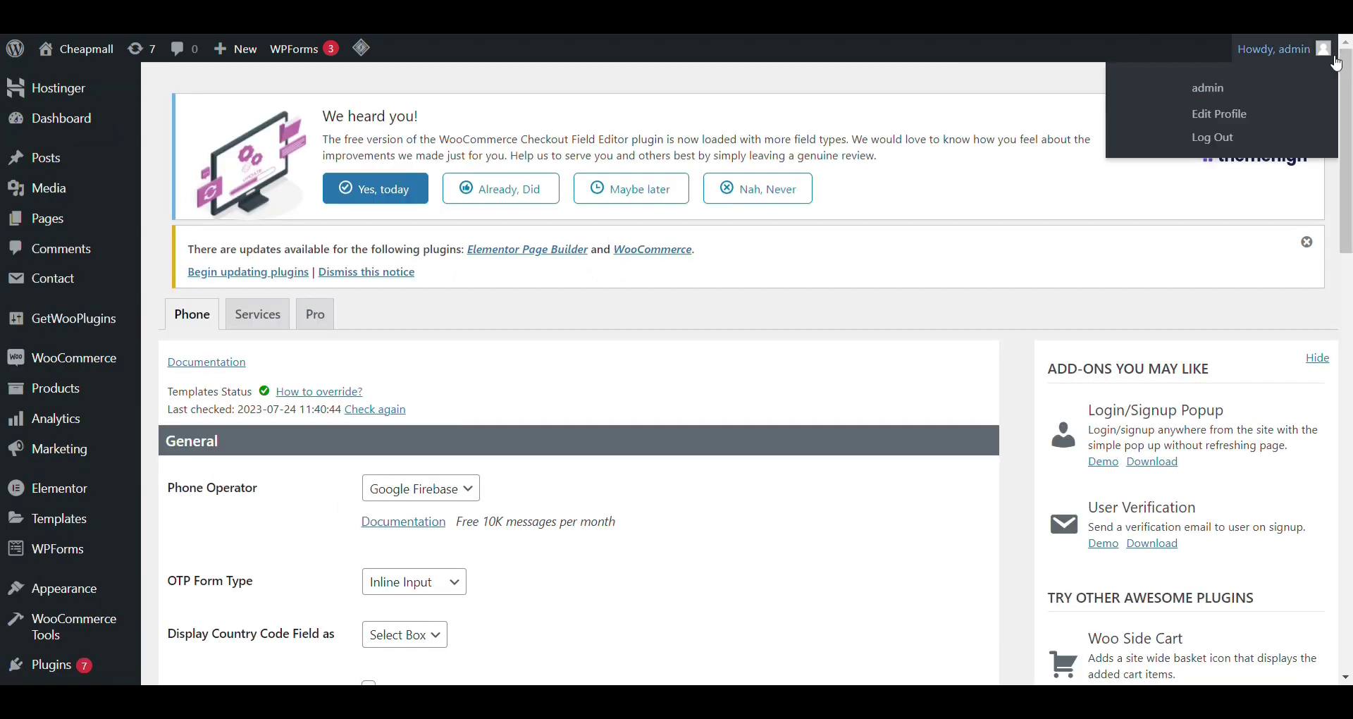
click(1228, 142)
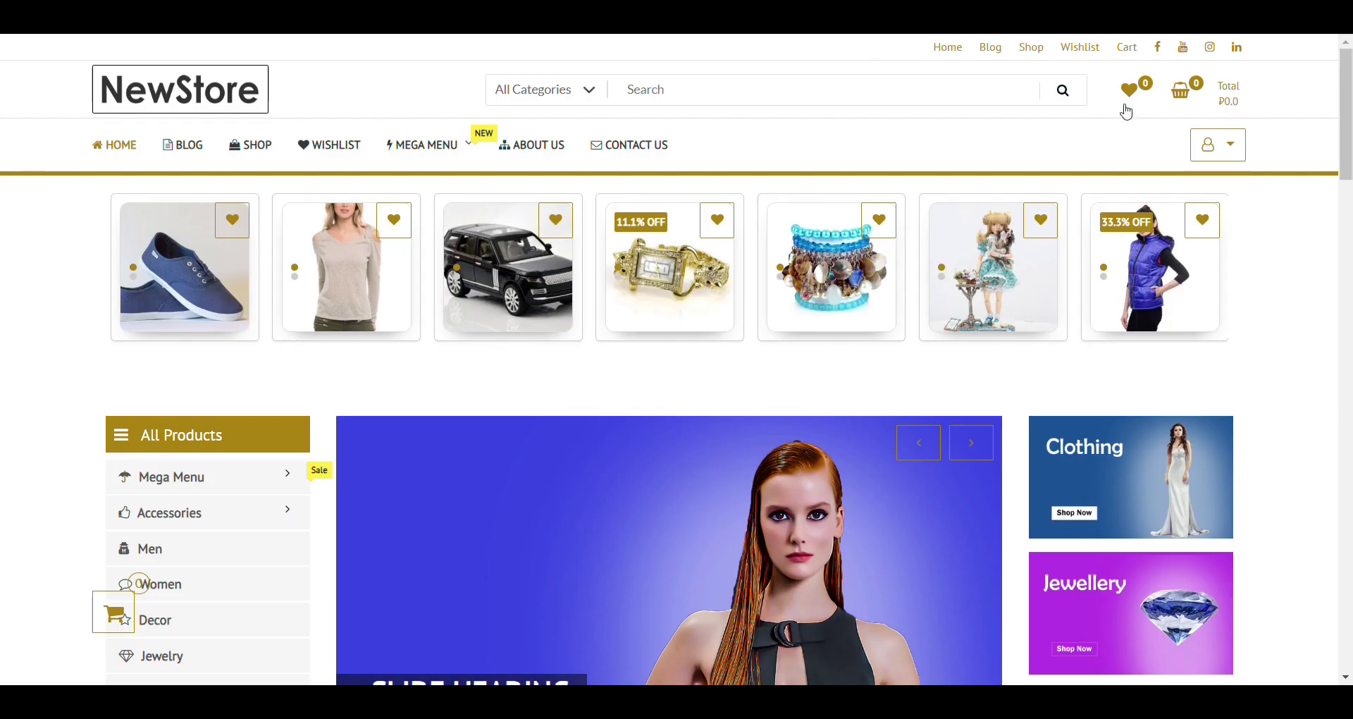
mouse_move(1158, 117)
click(1230, 158)
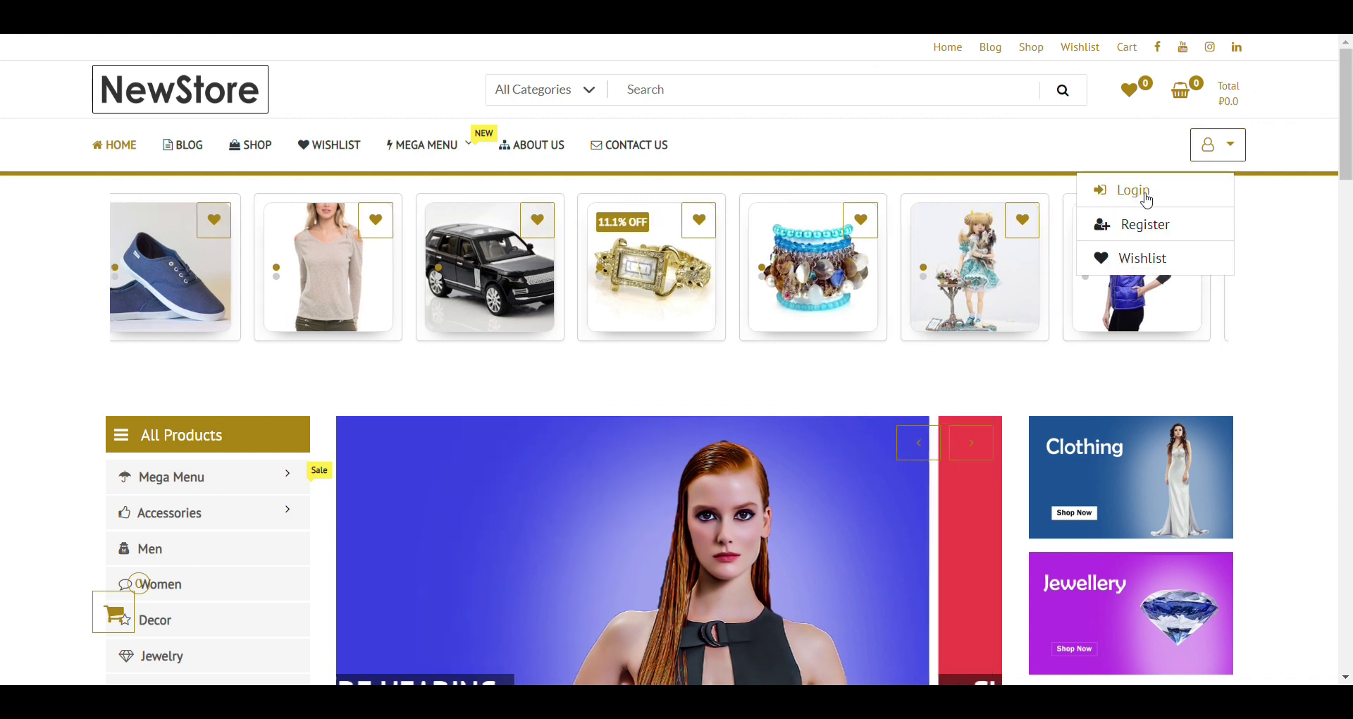
click(1143, 193)
- Check the phone login form's warning that the Firebase API key is empty
scroll(653, 347, down, 1)
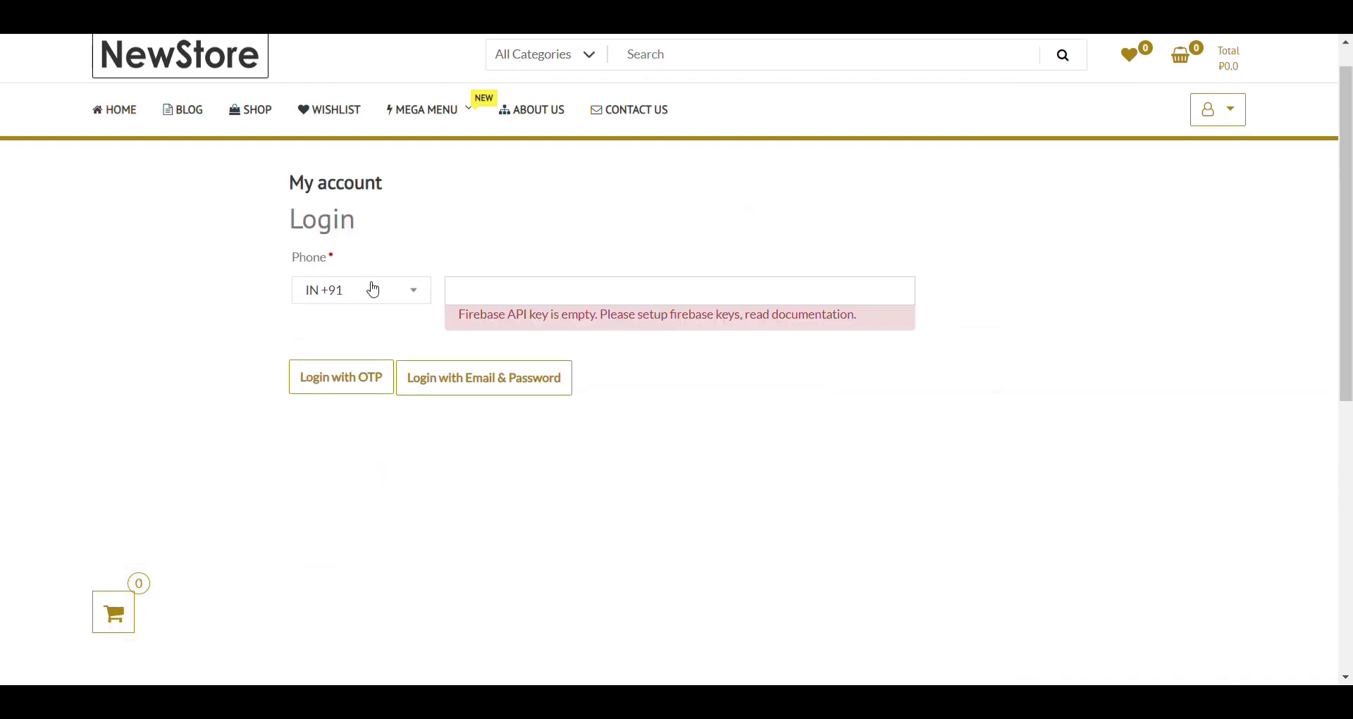
click(511, 300)
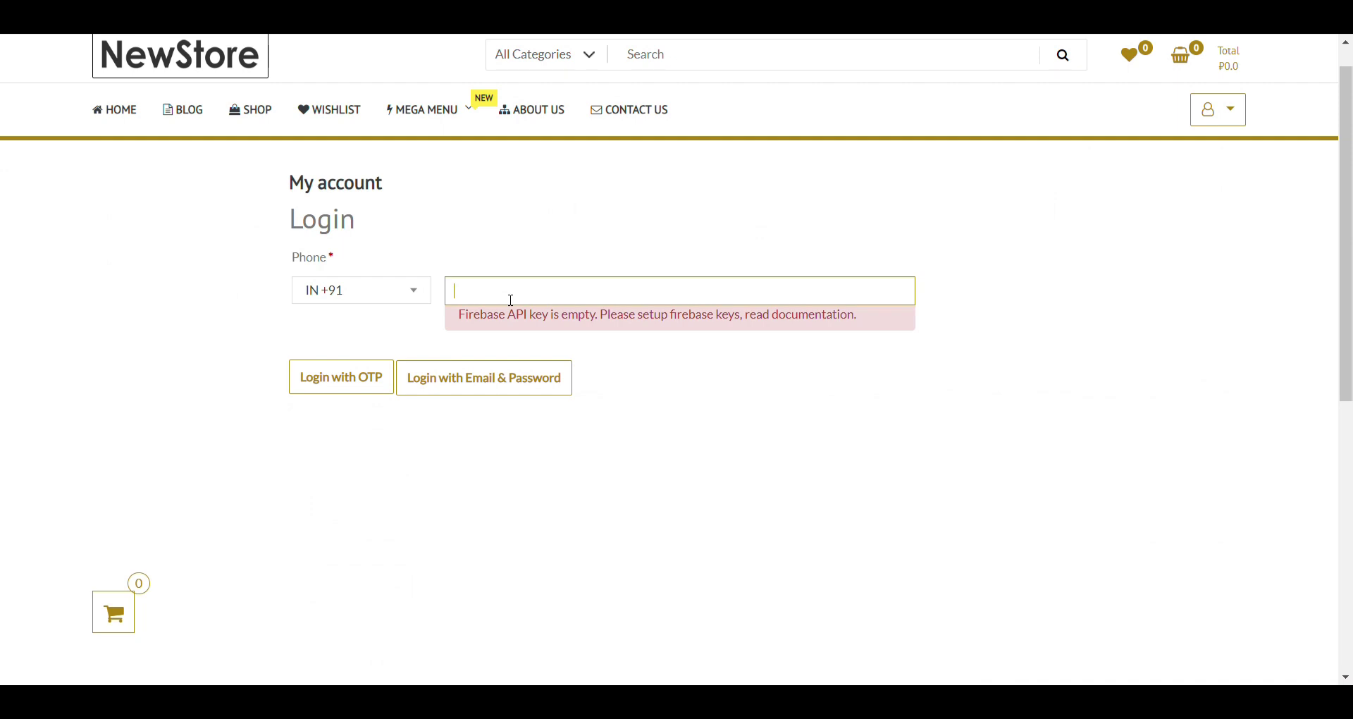
drag(472, 345, 666, 329)
click(666, 329)
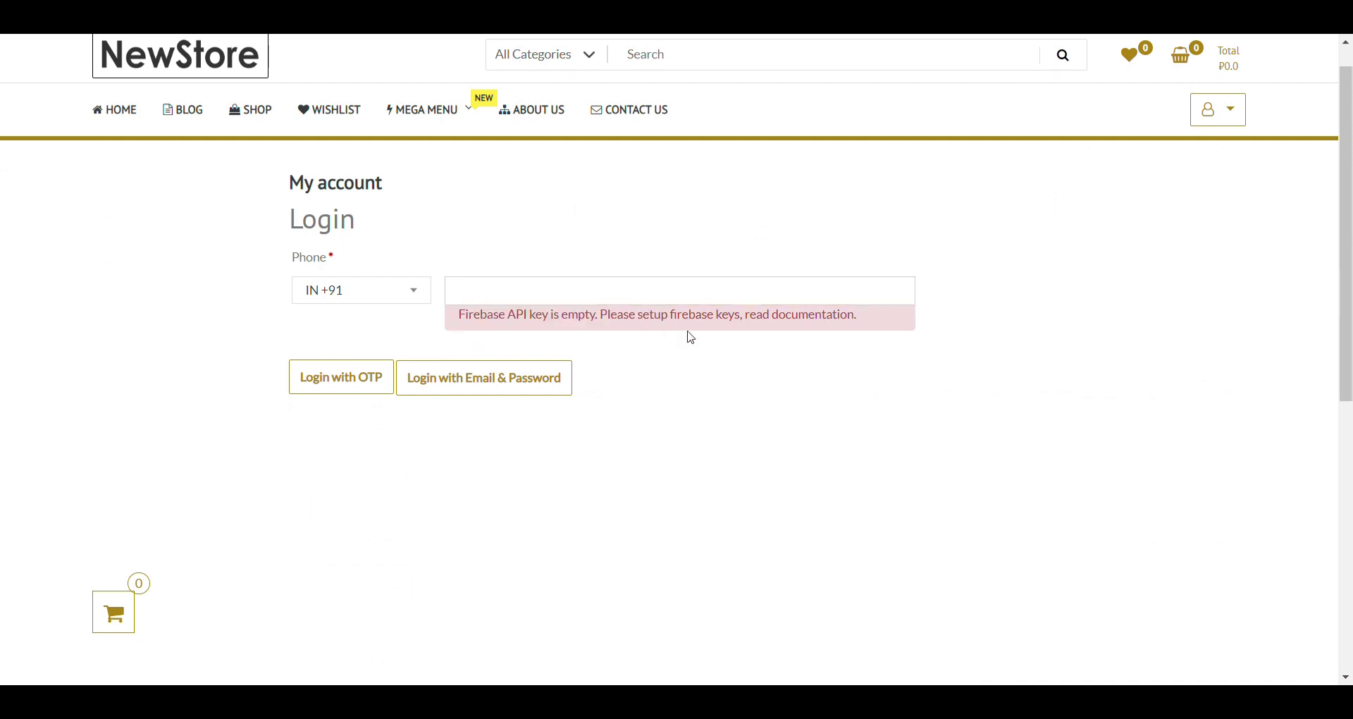
- Open the OTP Login Services tab to show the empty Firebase API key and Config fields
click(82, 600)
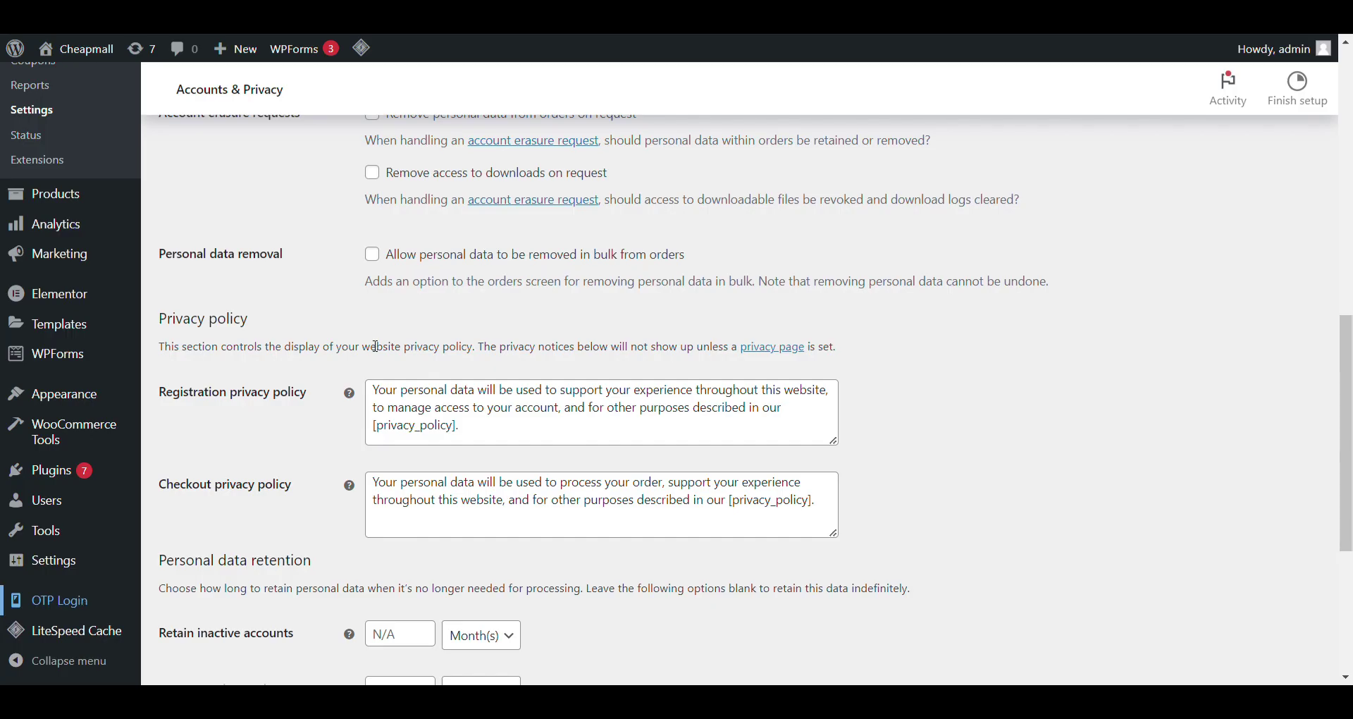
scroll(381, 295, down, 2)
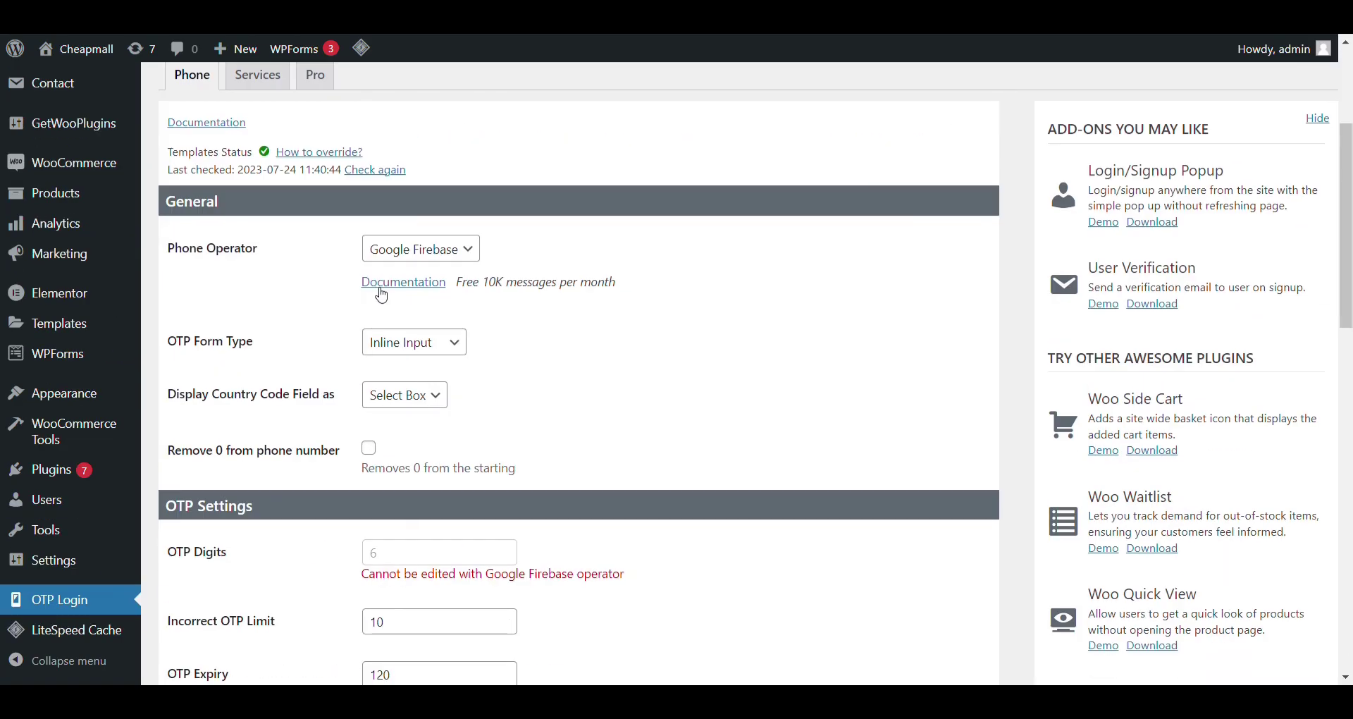
click(273, 93)
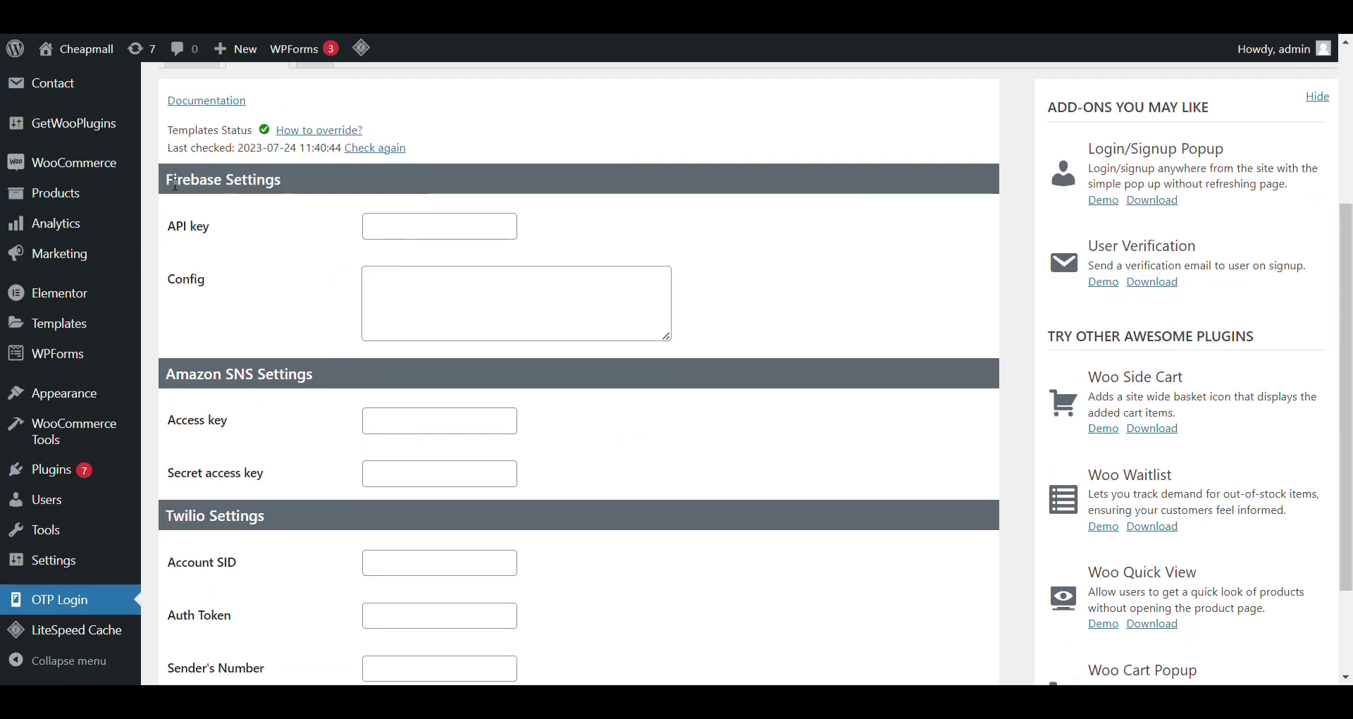
drag(167, 182, 282, 182)
drag(222, 291, 169, 221)
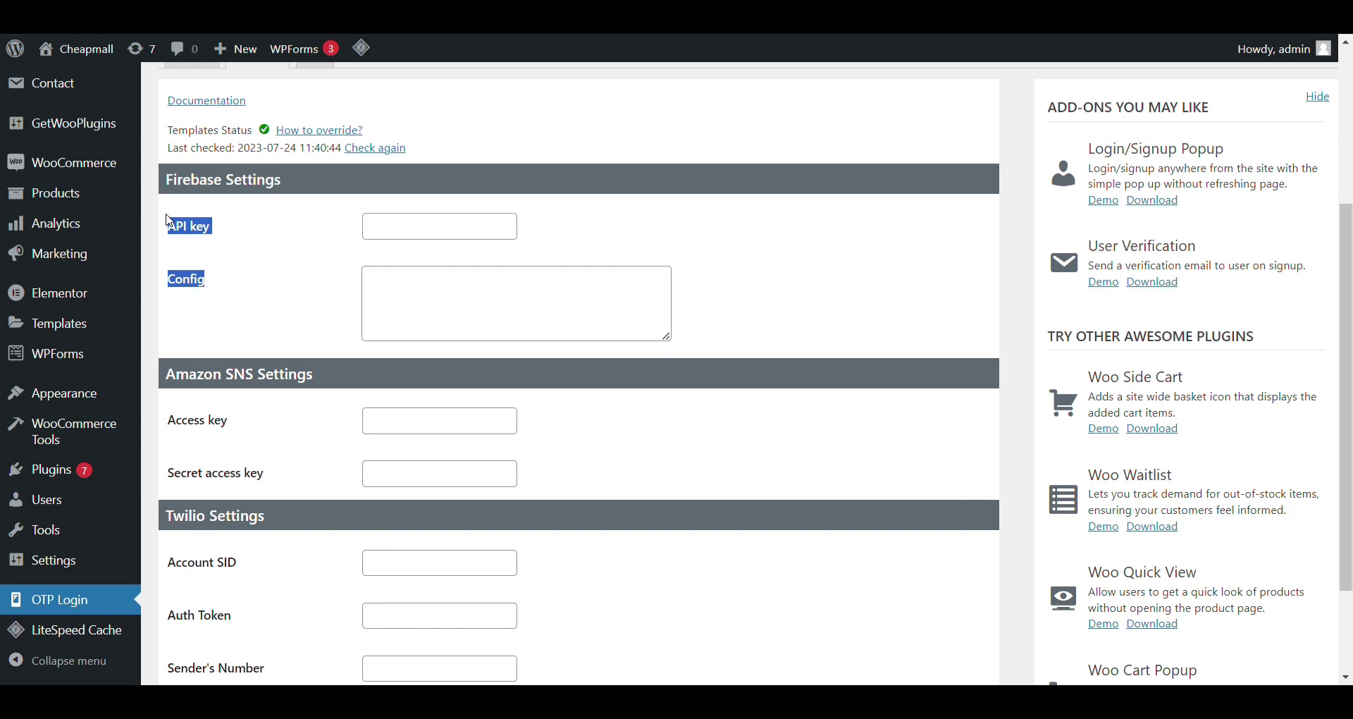
- Search the web for firebase in a new tab and open the official Firebase site
key(ctrl+t)
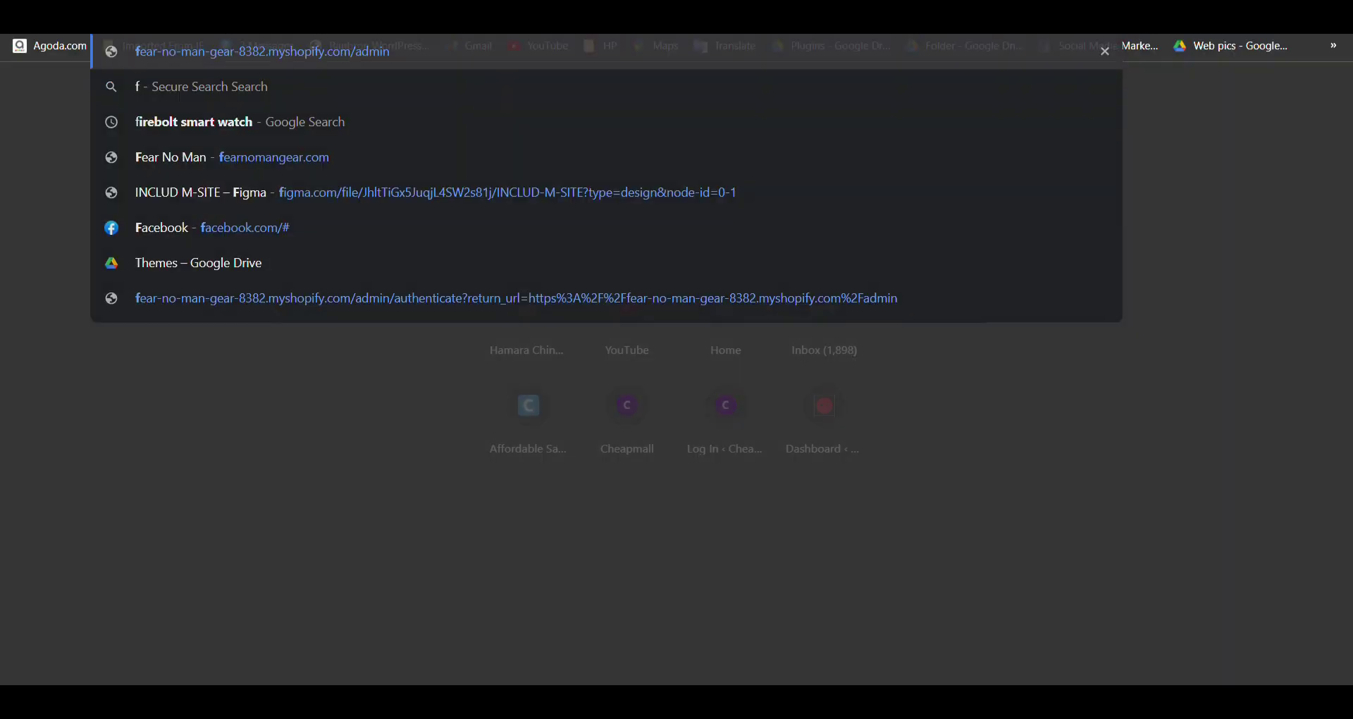
text(firebase)
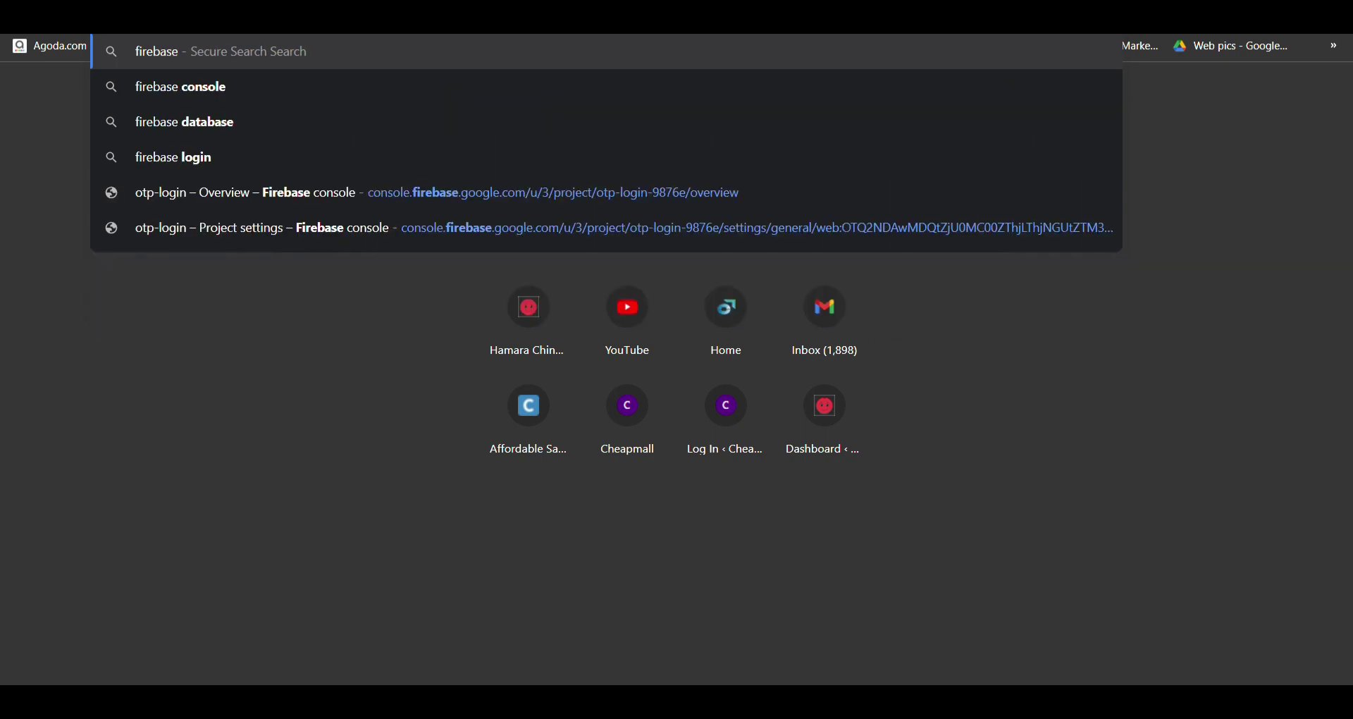
key(Return)
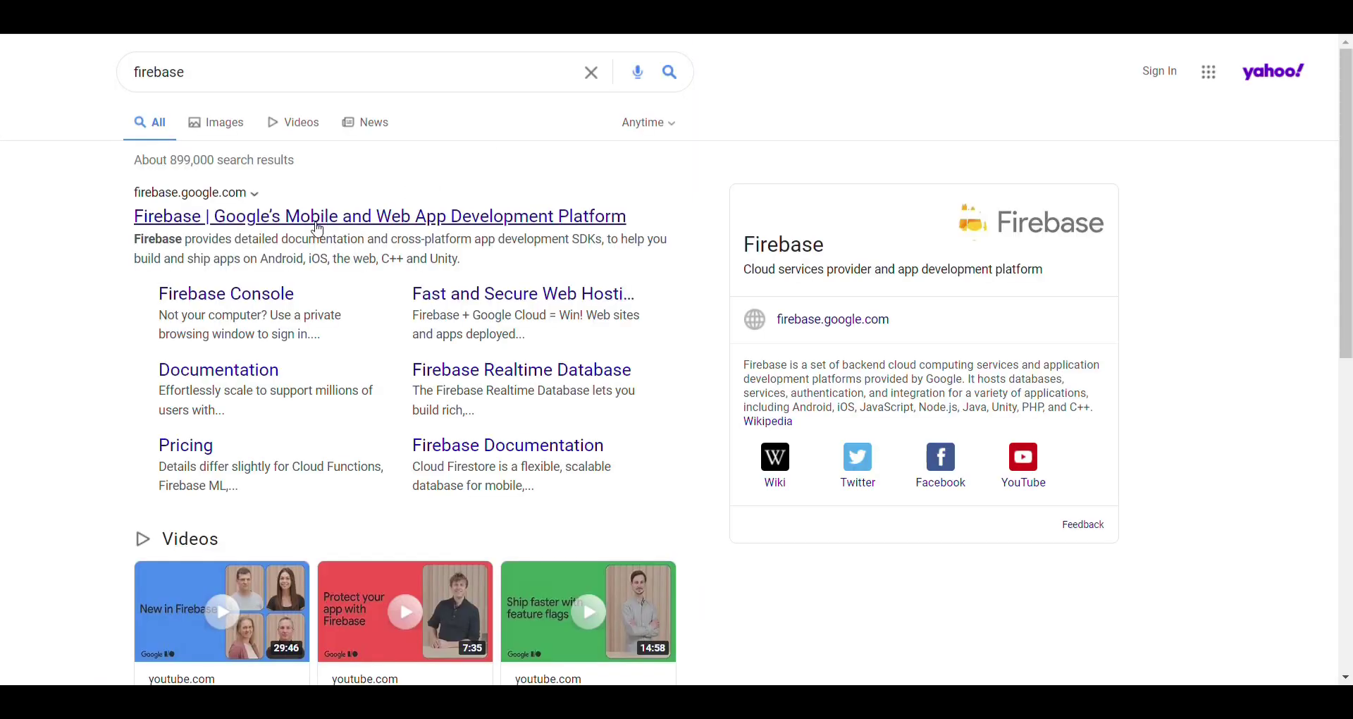
click(313, 222)
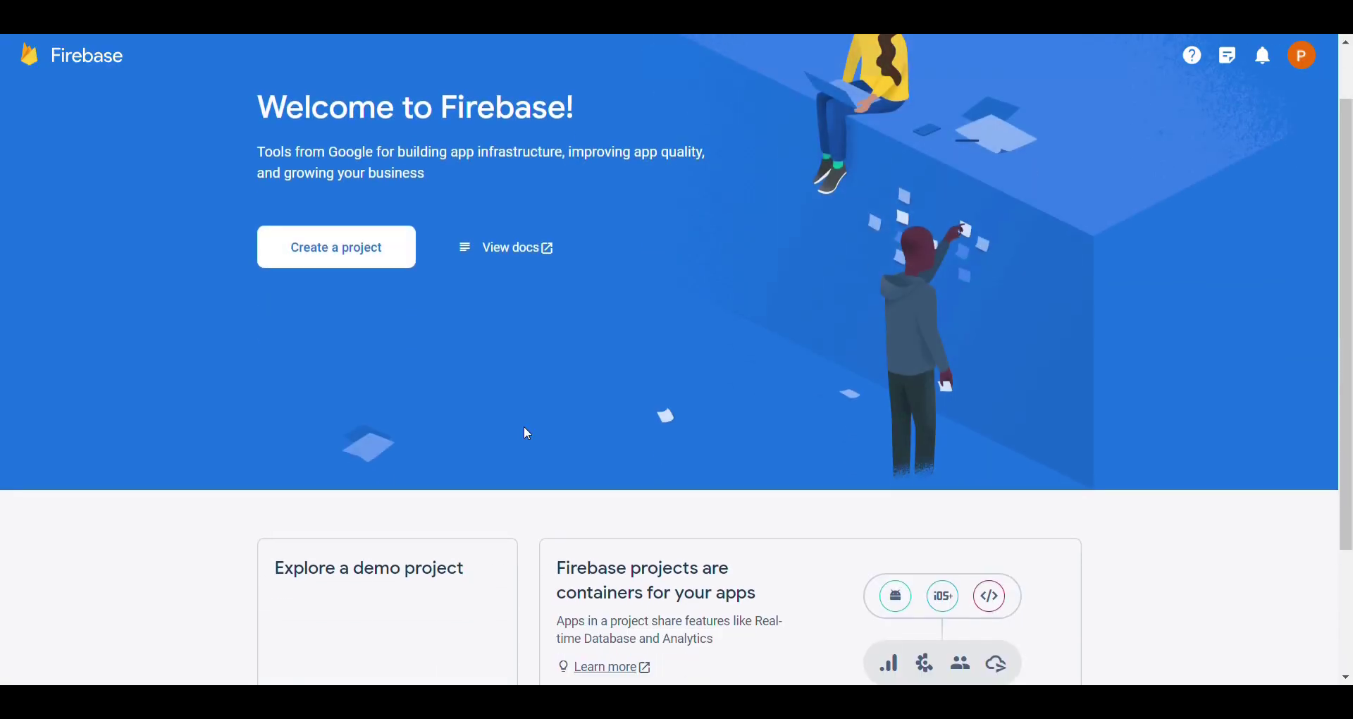
- Start a new Firebase project named 'Otp login' and accept both terms checkboxes
click(379, 248)
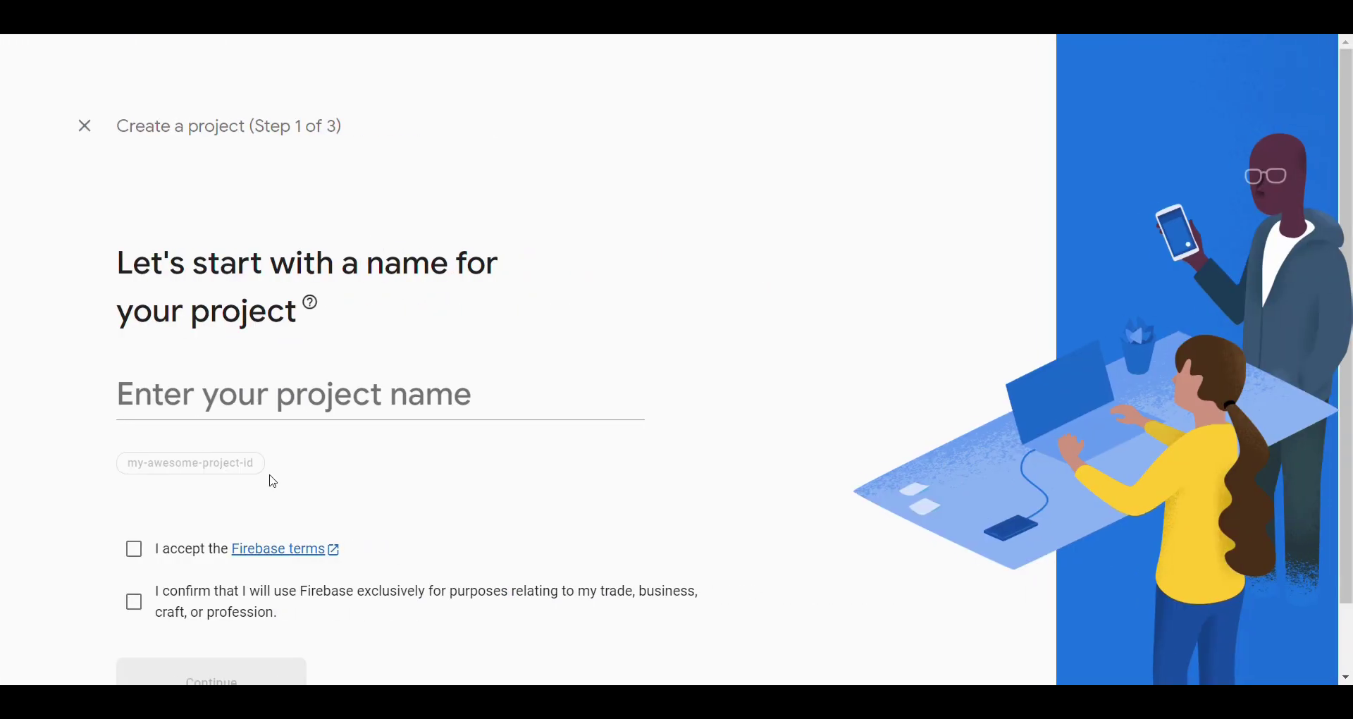
click(295, 414)
text(Ot)
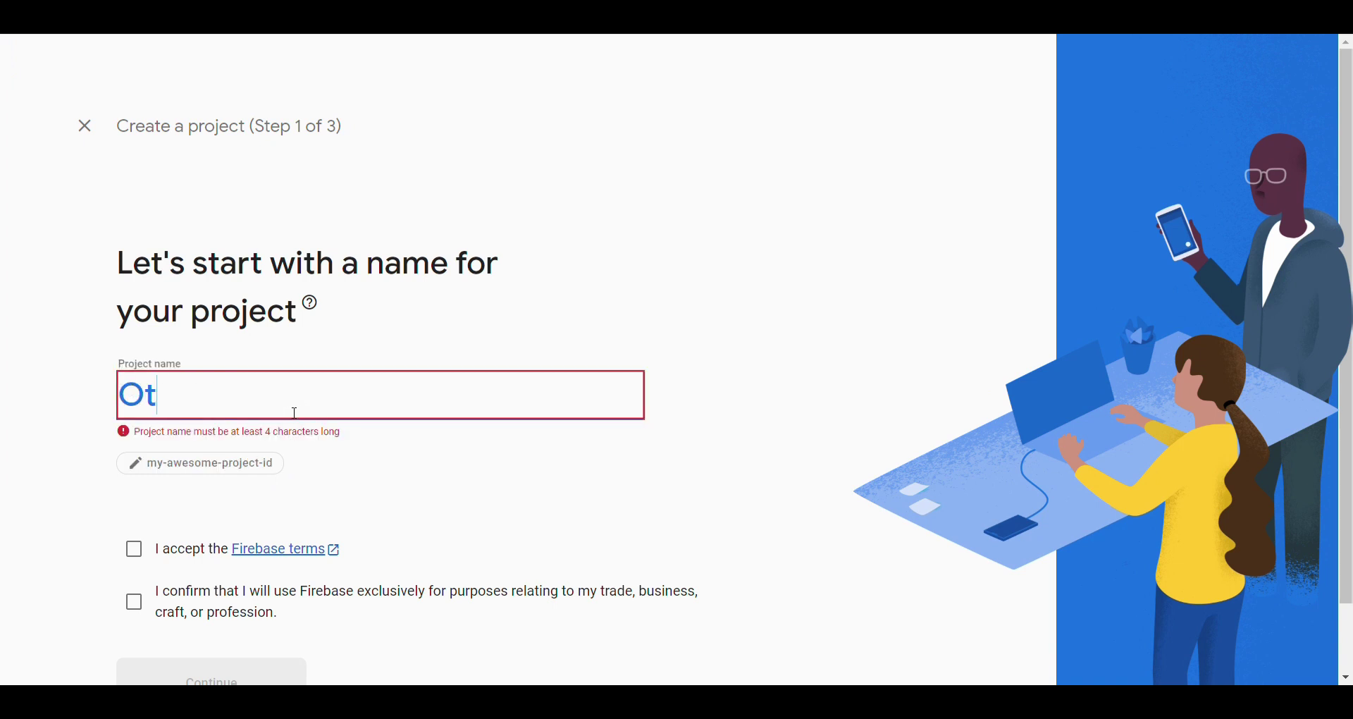
text(p login)
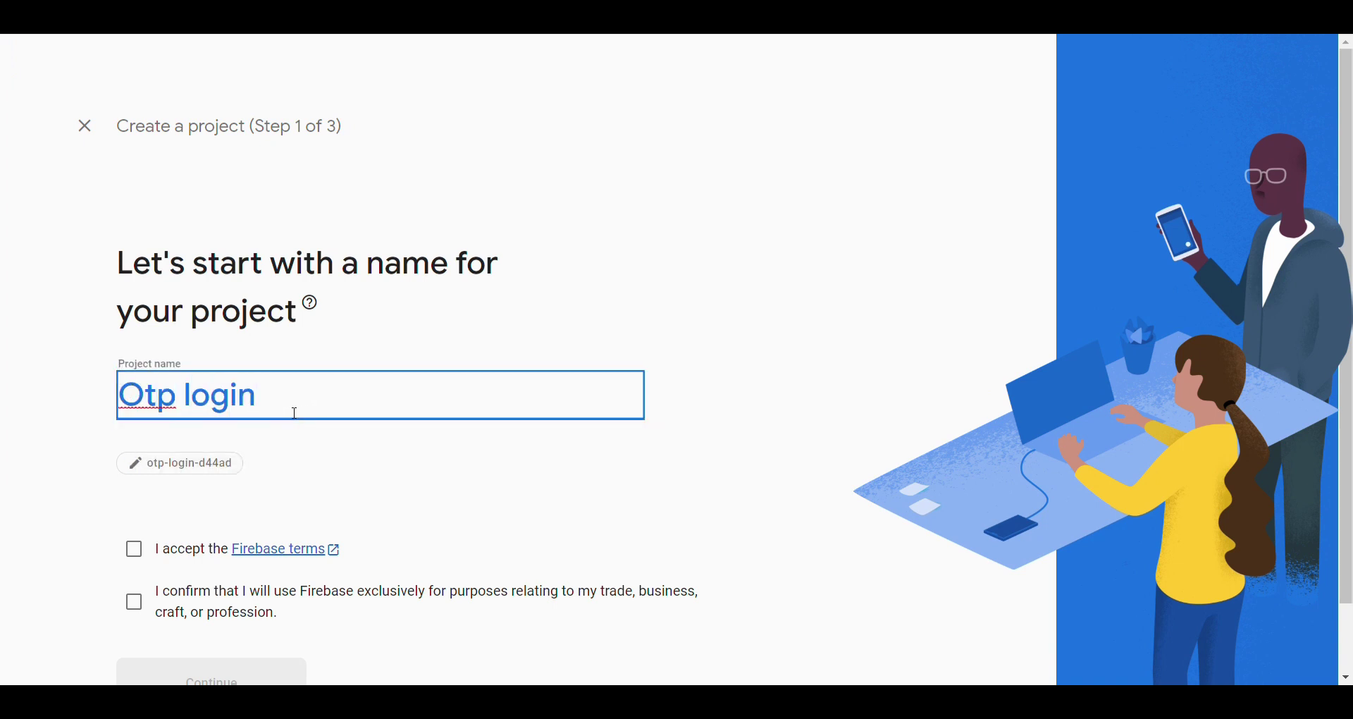
click(140, 559)
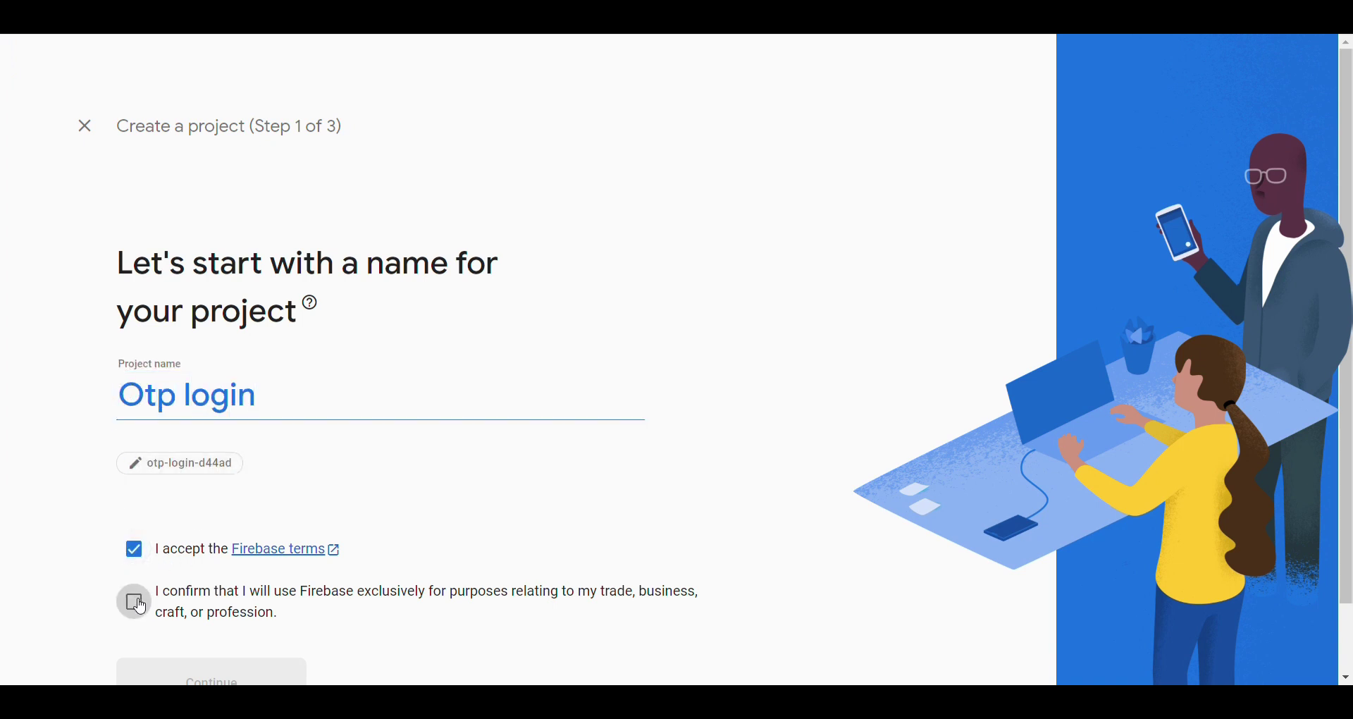
scroll(134, 599, down, 1)
click(135, 585)
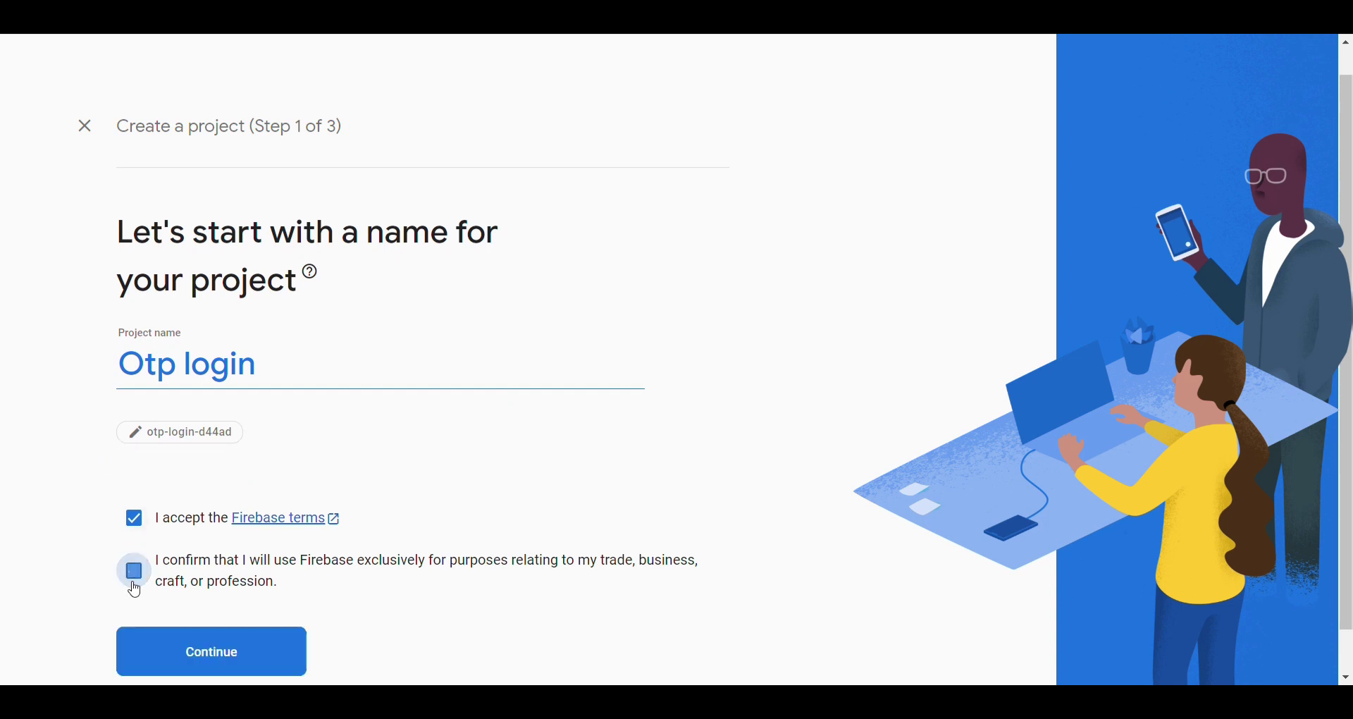
click(181, 640)
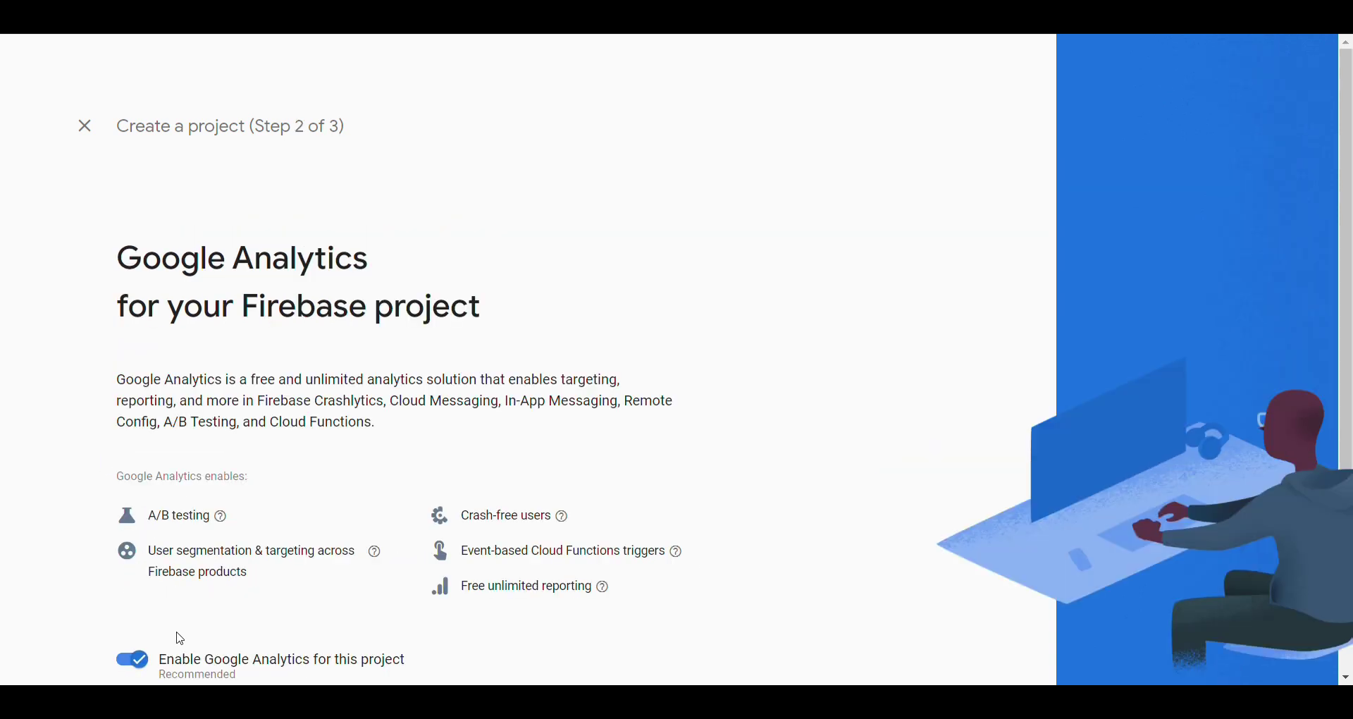
- Keep Google Analytics on with location India, accept its terms and create the project
scroll(302, 552, down, 2)
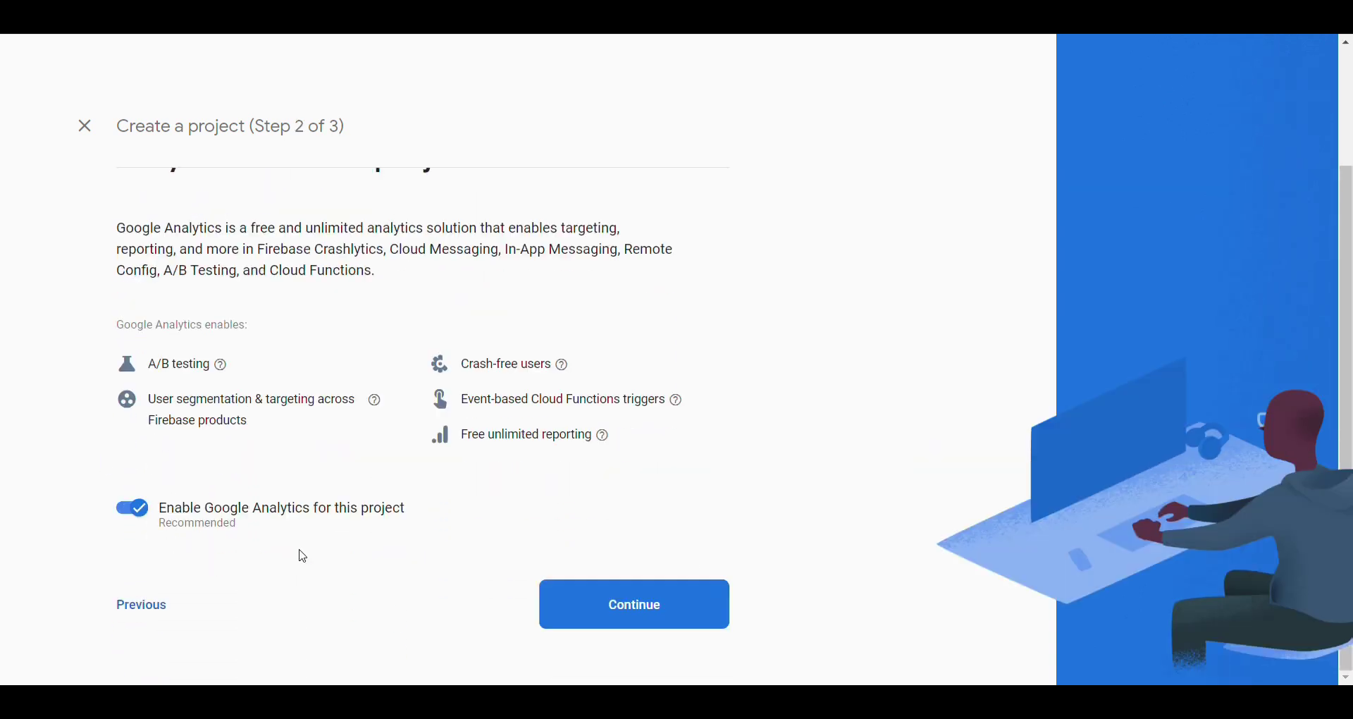
click(602, 606)
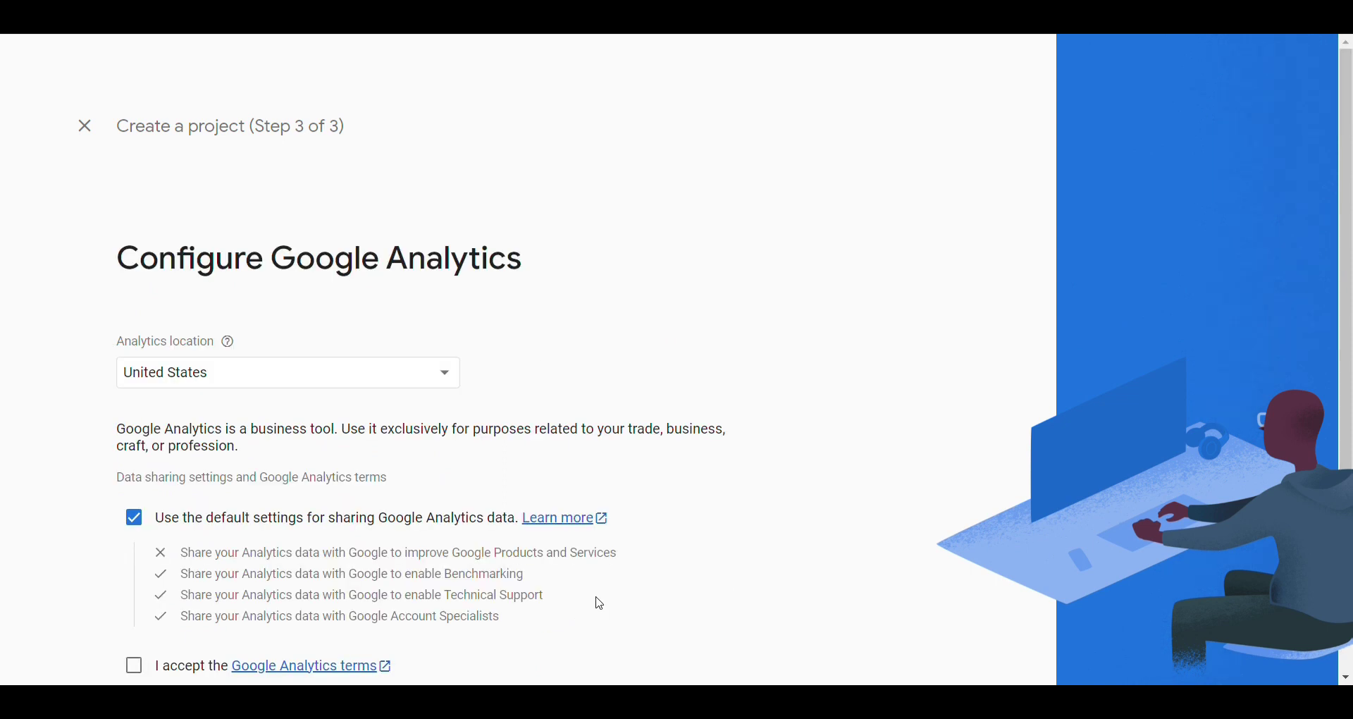
click(268, 374)
scroll(249, 477, up, 20)
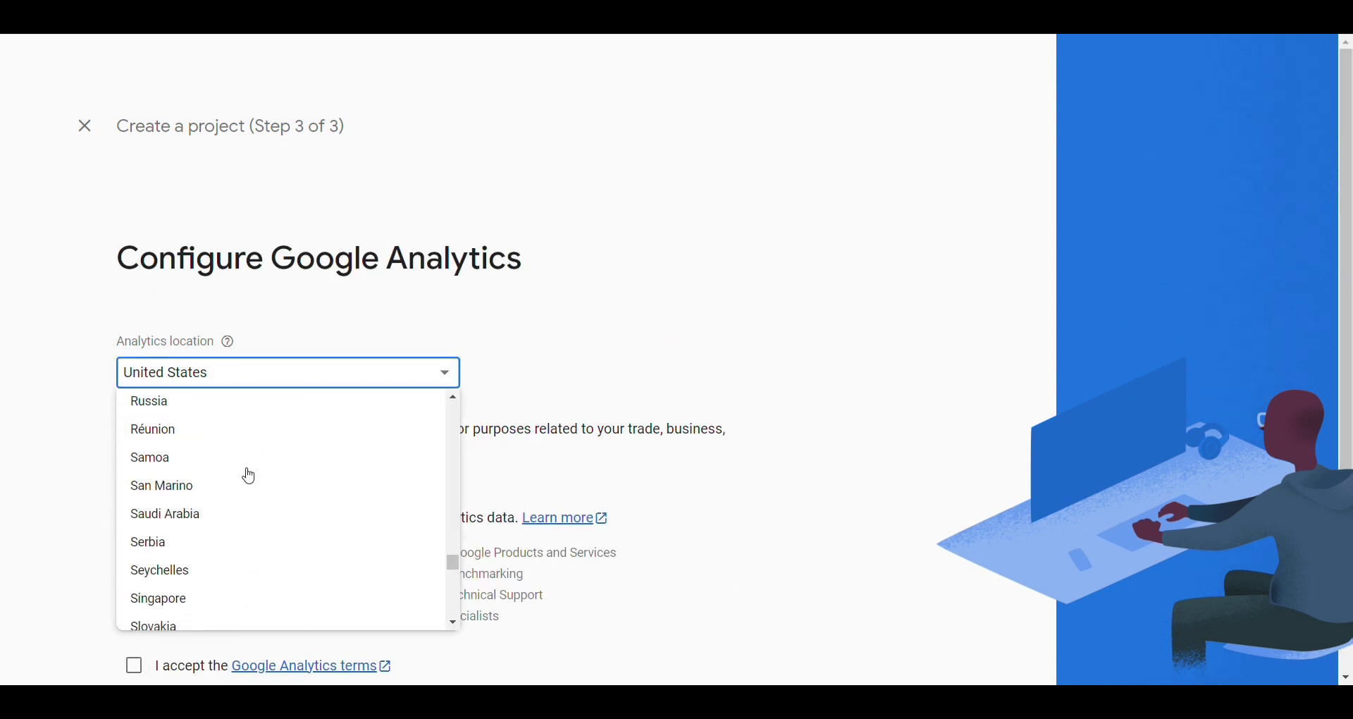
scroll(249, 476, down, 12)
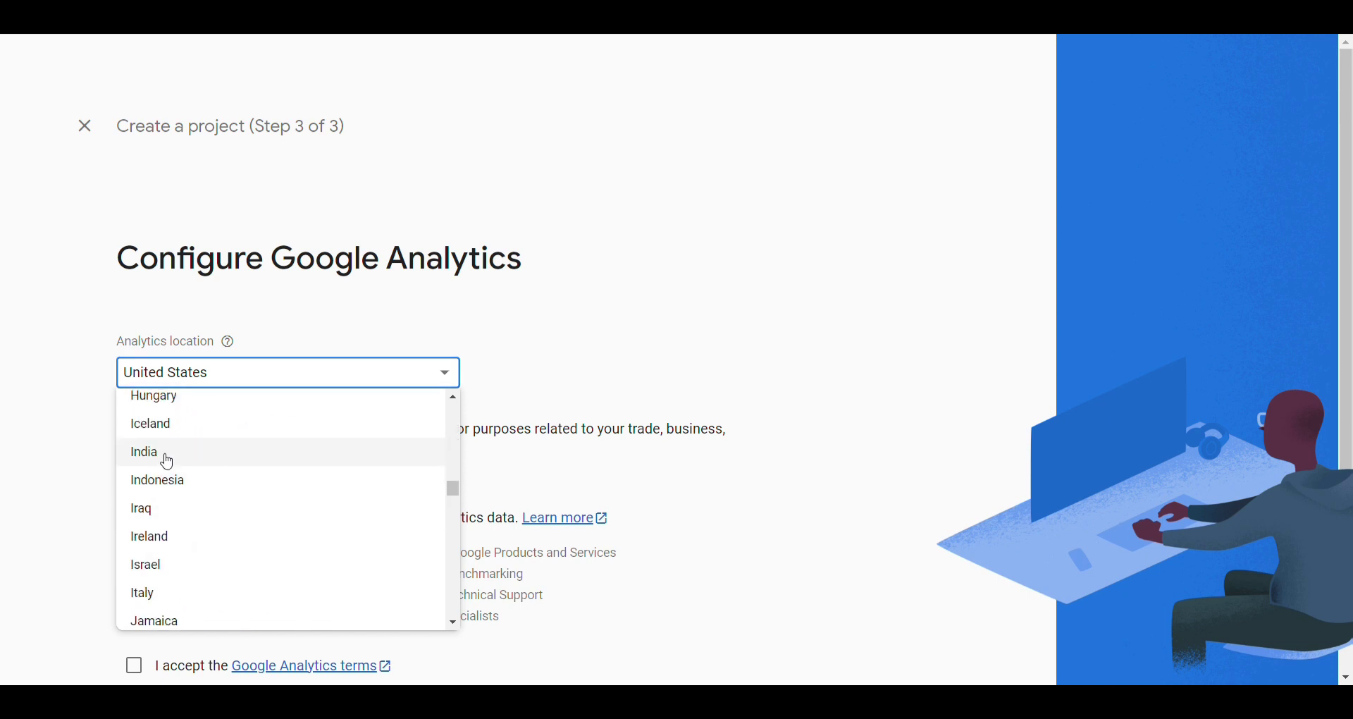
click(166, 455)
scroll(145, 494, down, 3)
click(136, 486)
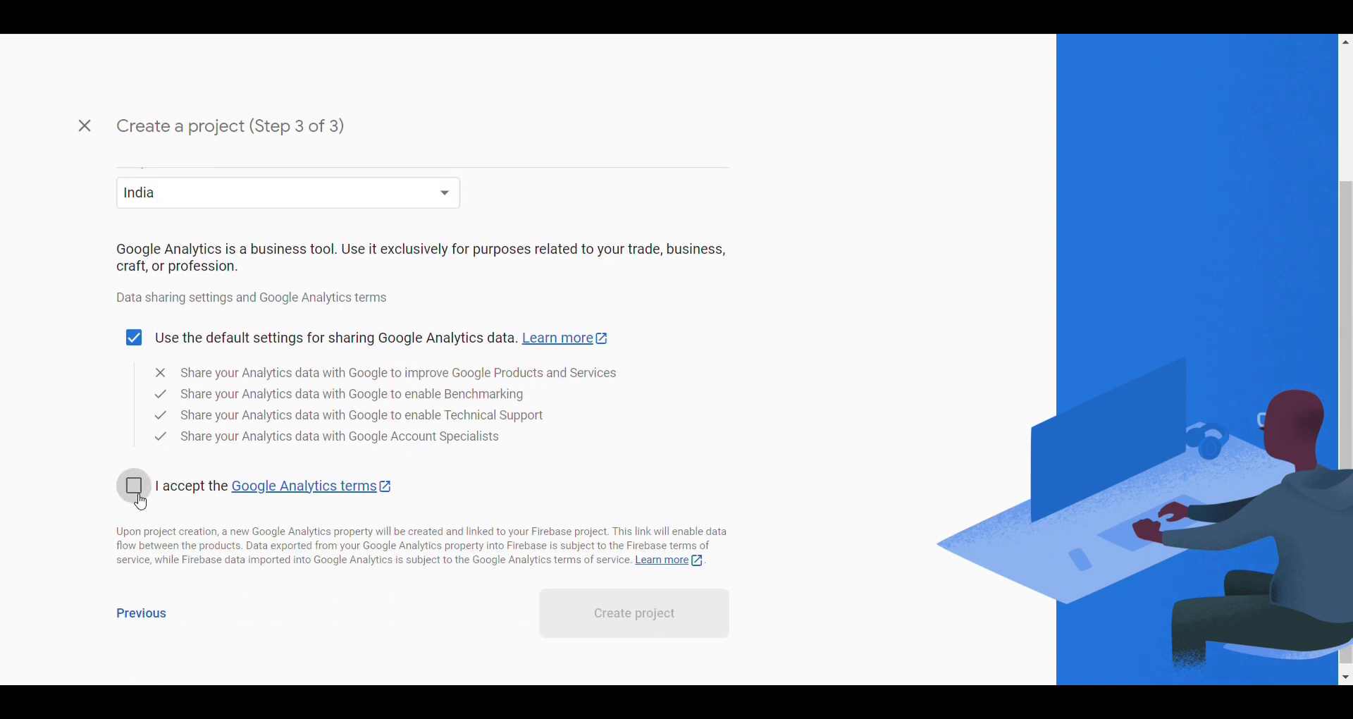
click(625, 610)
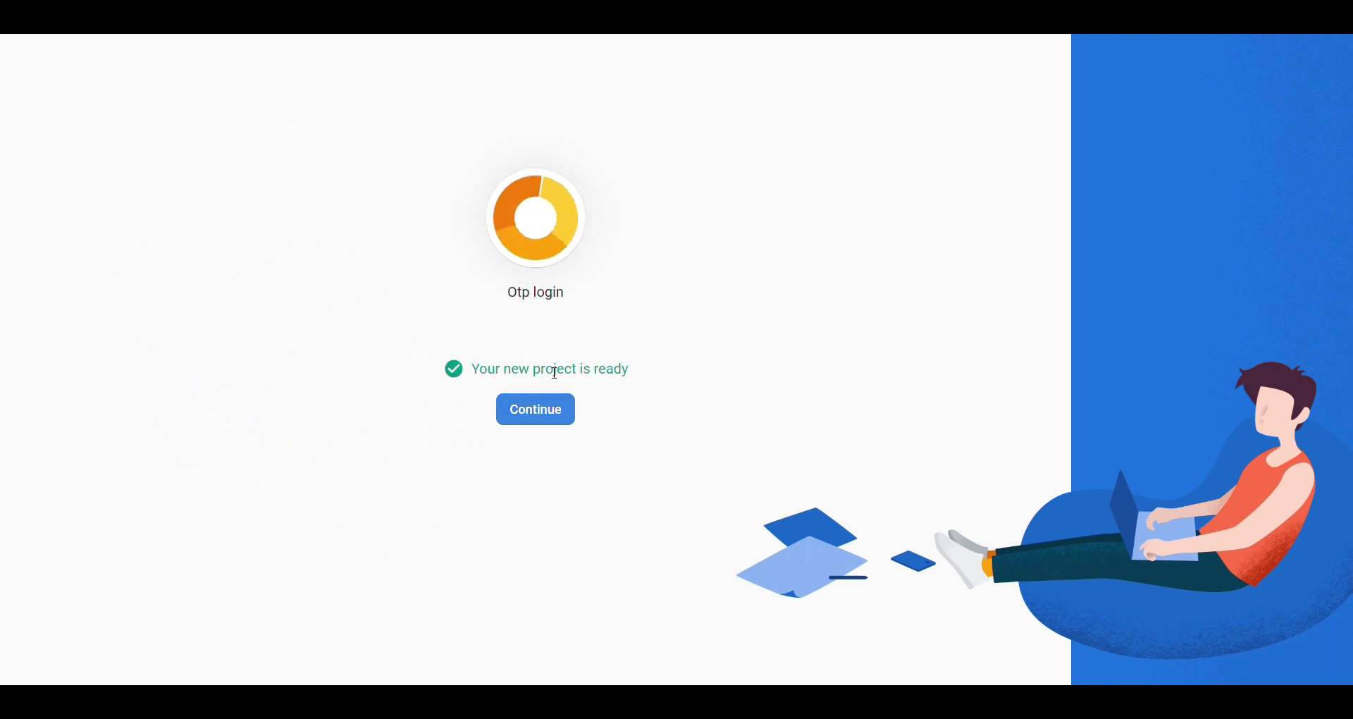
click(537, 410)
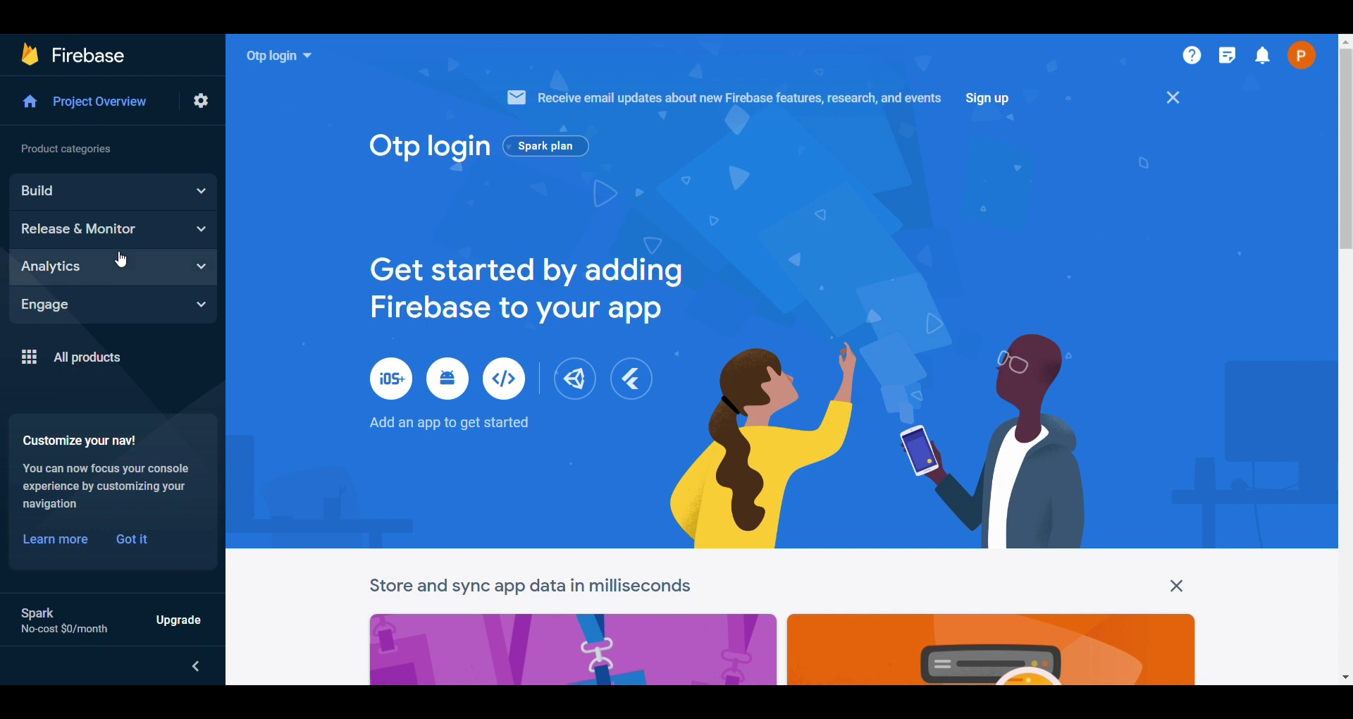
- Enable Phone as an Authentication sign-in provider, noting the 50/day SMS quota warning
click(96, 206)
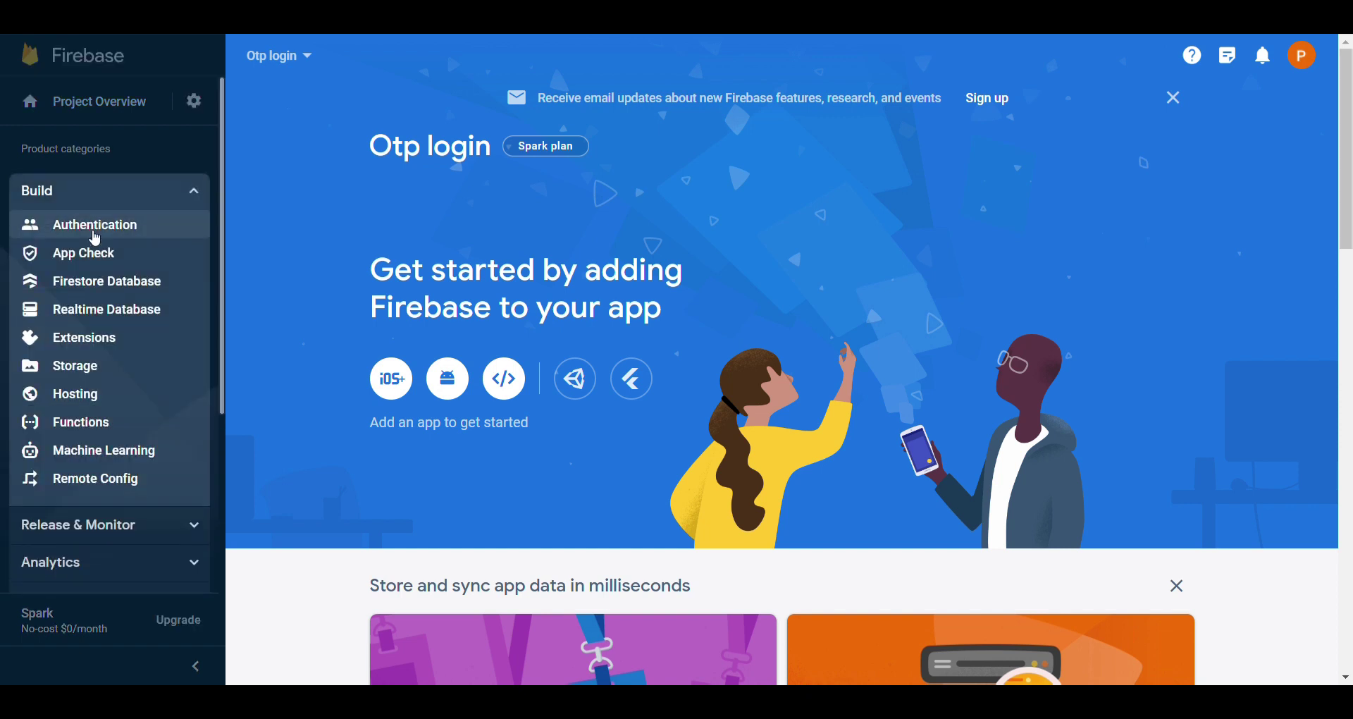
click(94, 233)
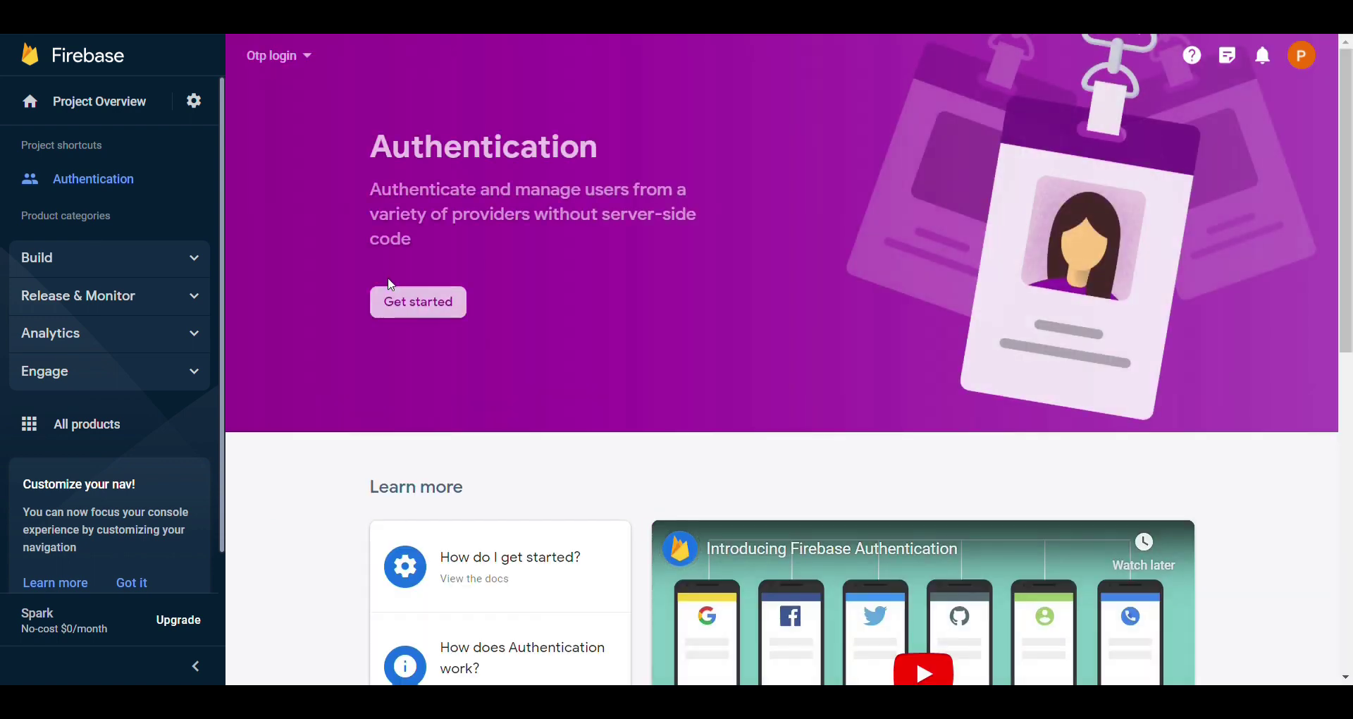
click(419, 310)
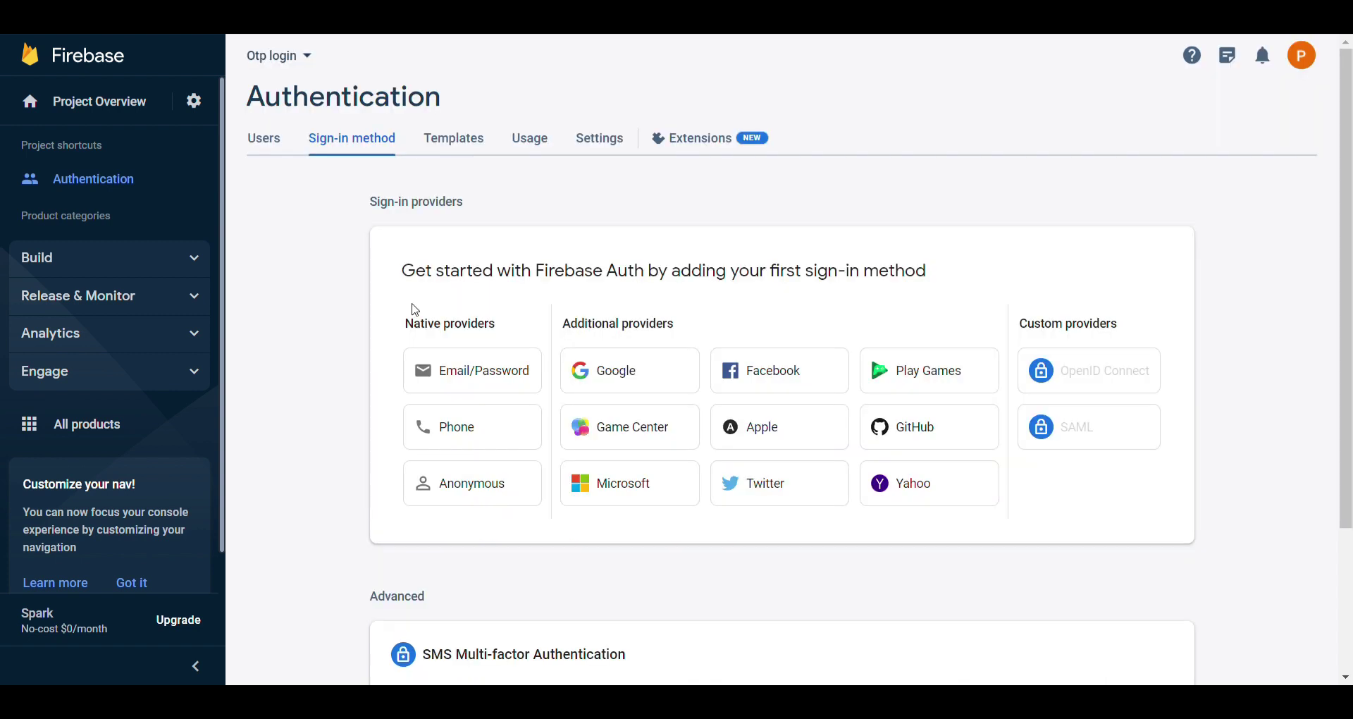
click(463, 427)
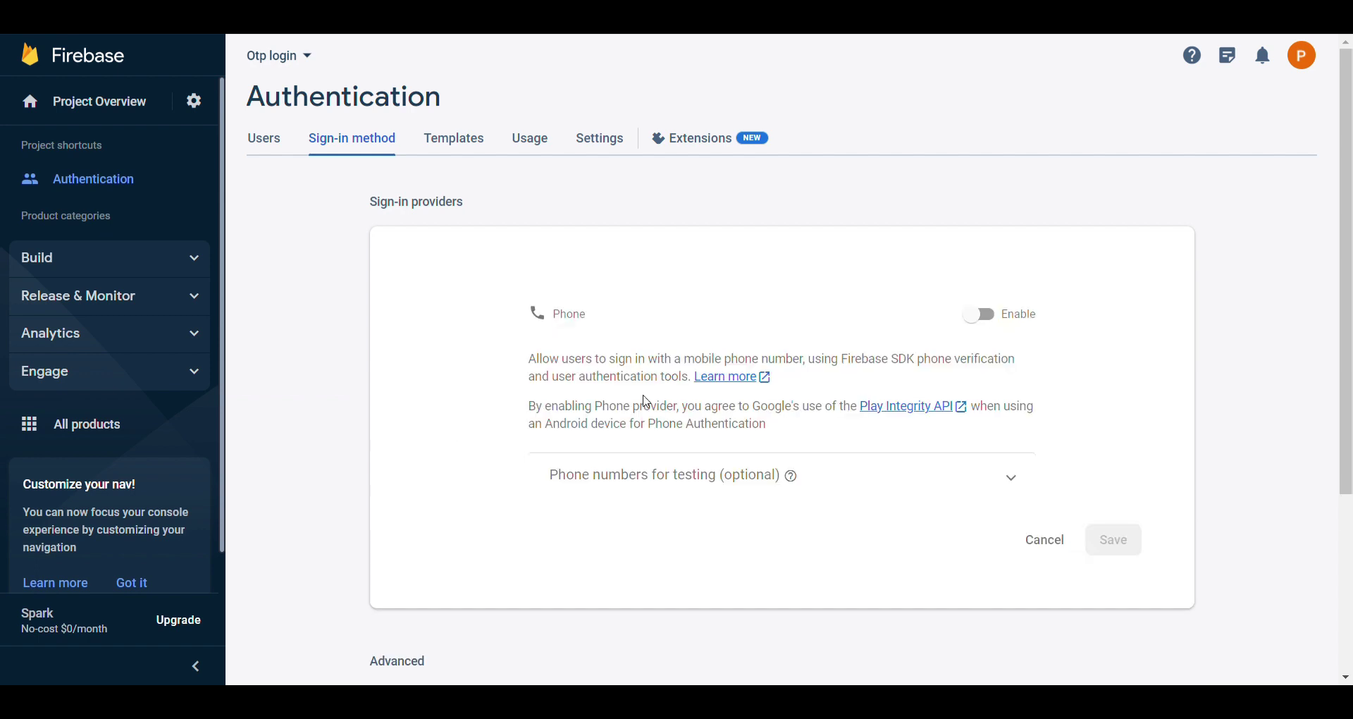
click(985, 310)
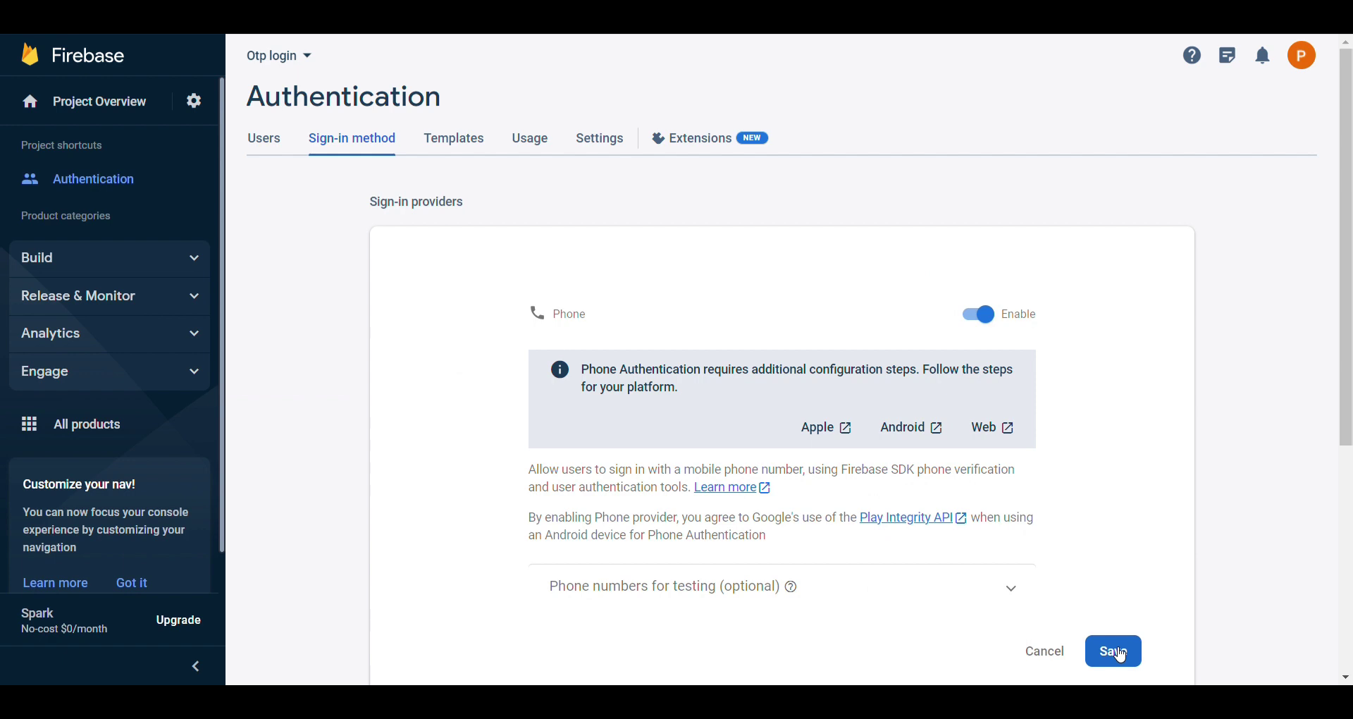
click(1119, 652)
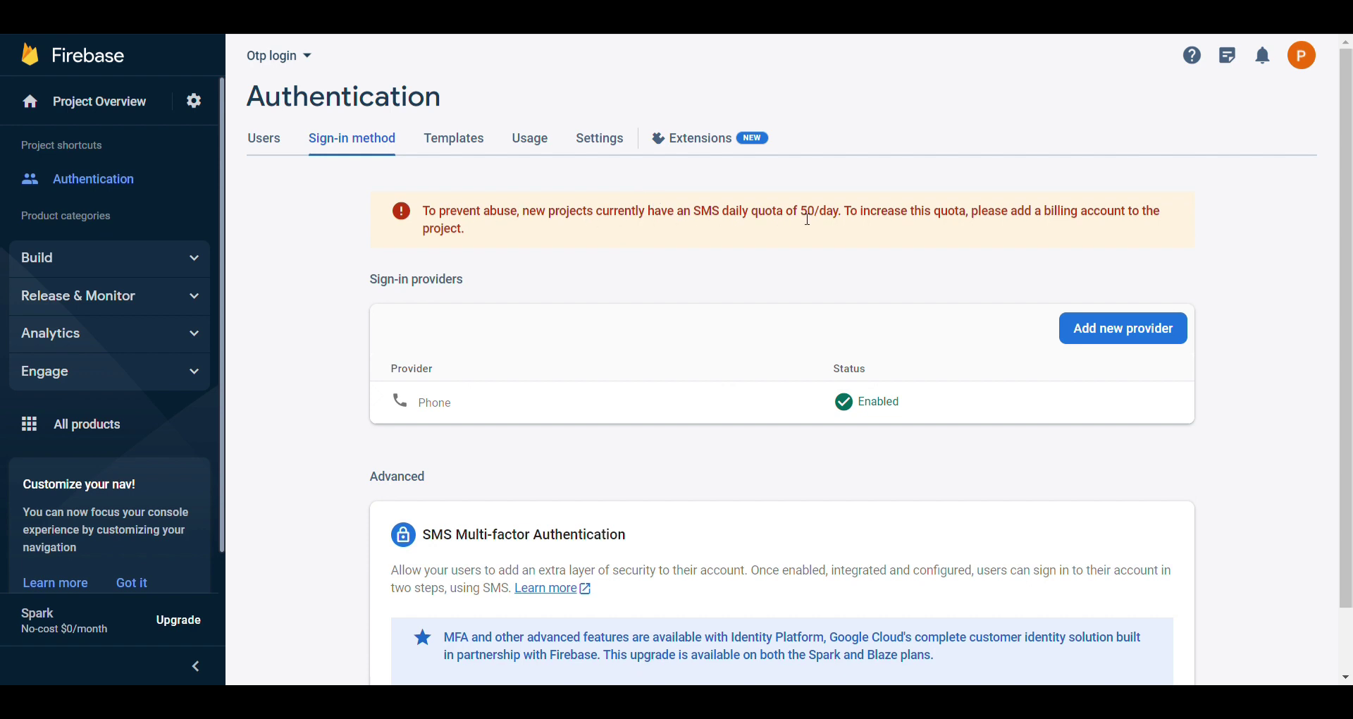
drag(801, 219, 839, 219)
- View Firebase Authentication's authorized domains list, which includes localhost, and begin adding a new domain
click(620, 146)
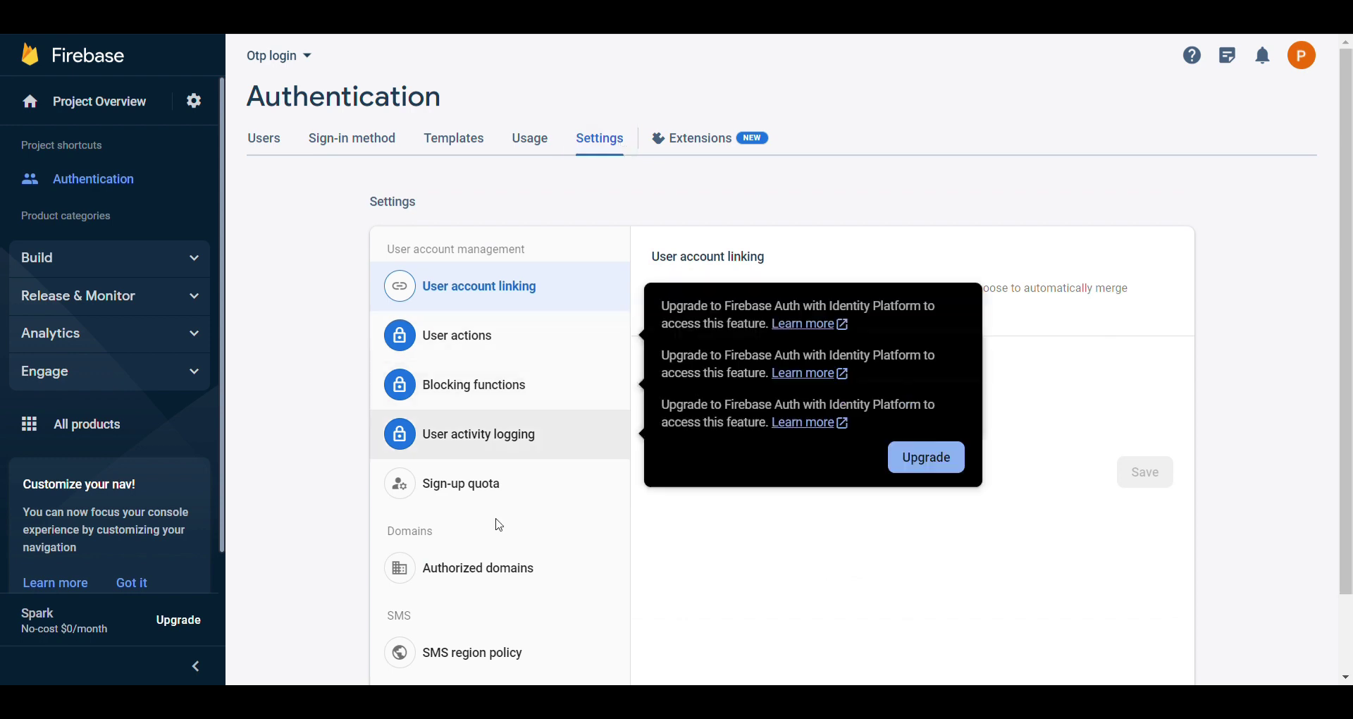
click(496, 574)
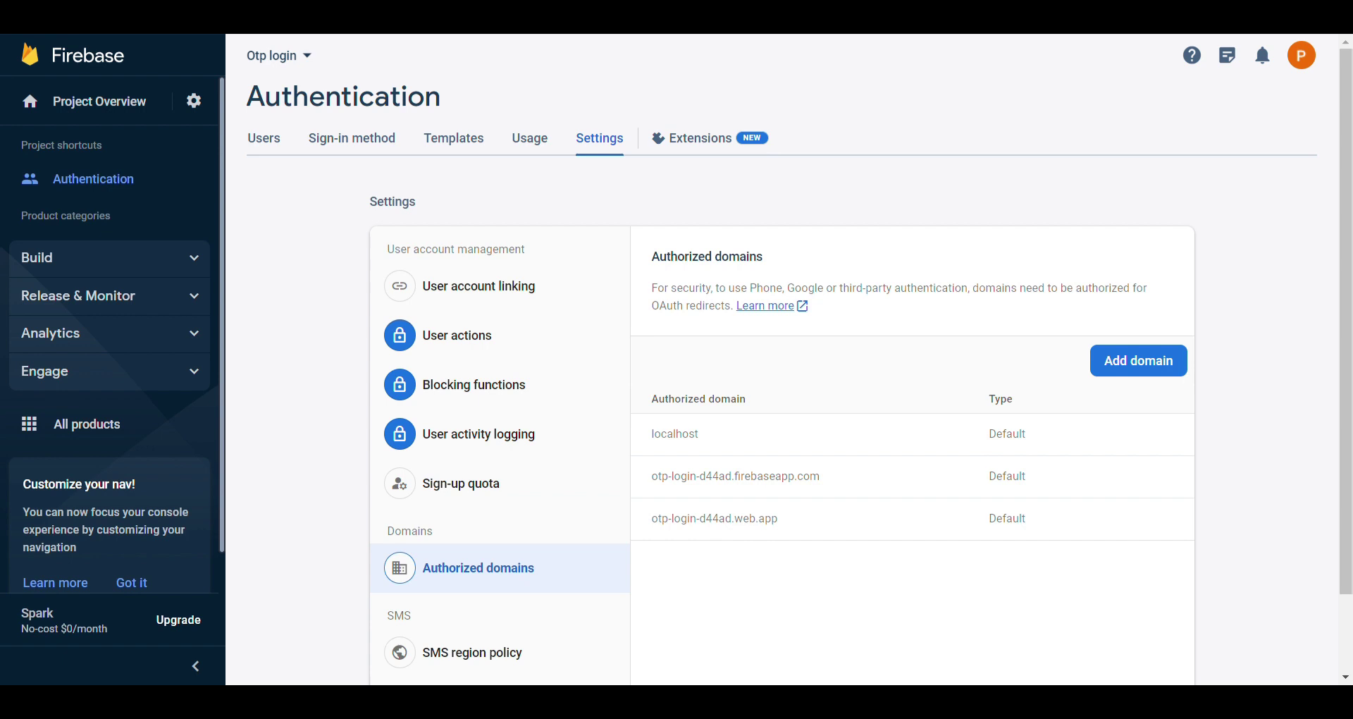
click(1172, 357)
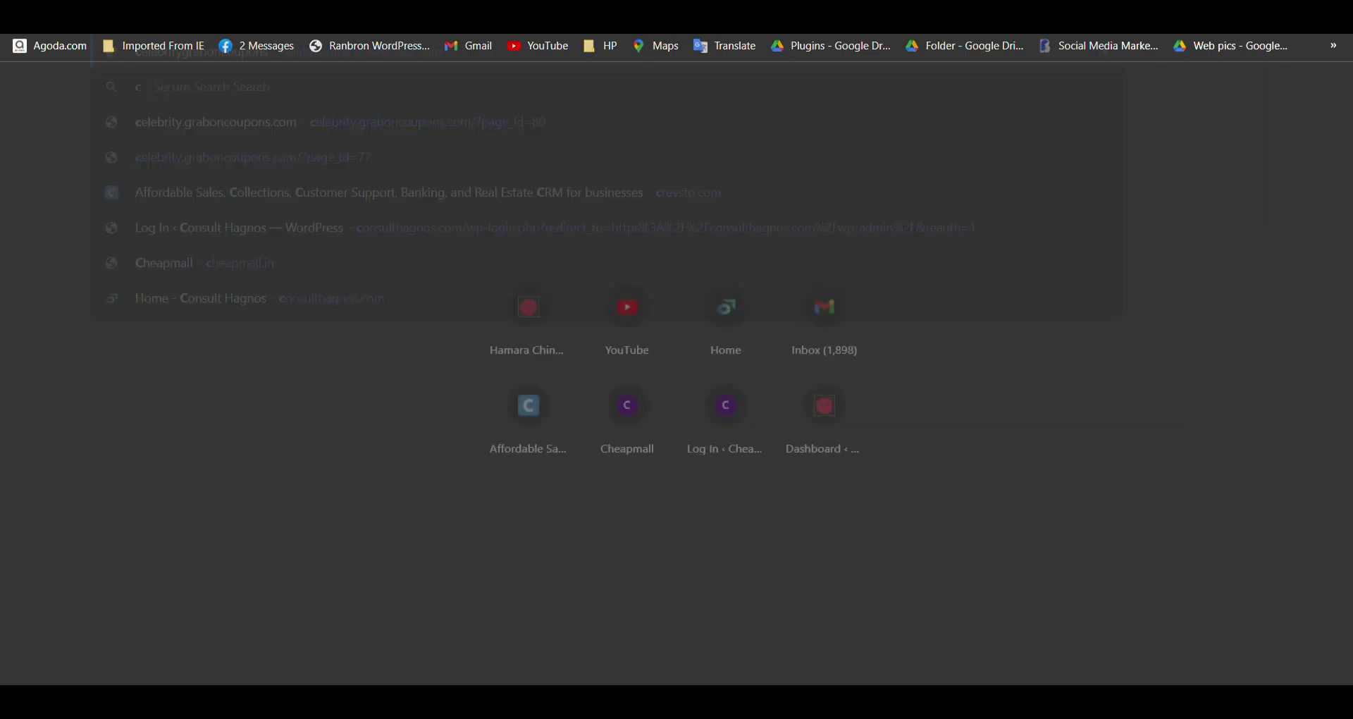
- Add cheapmall.in as an authorized domain in Firebase
text(heapmall.in)
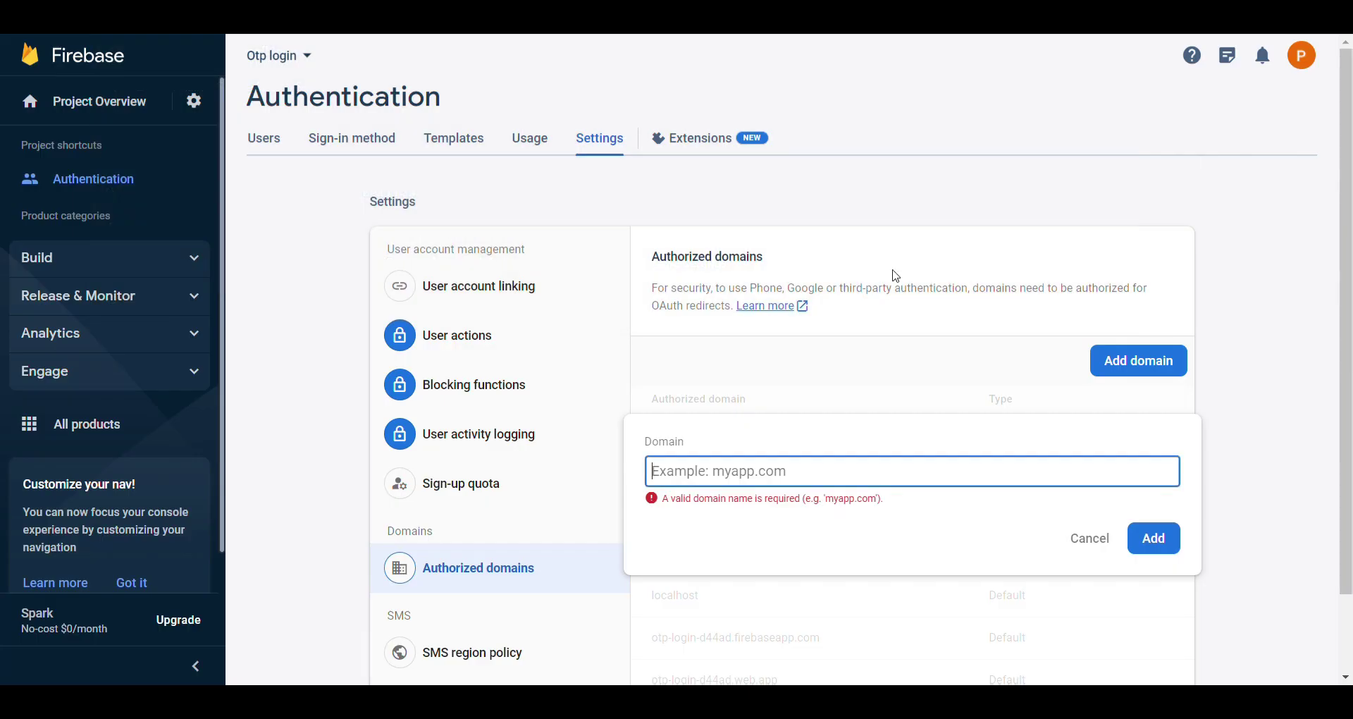
text(https://cheapmall.in/)
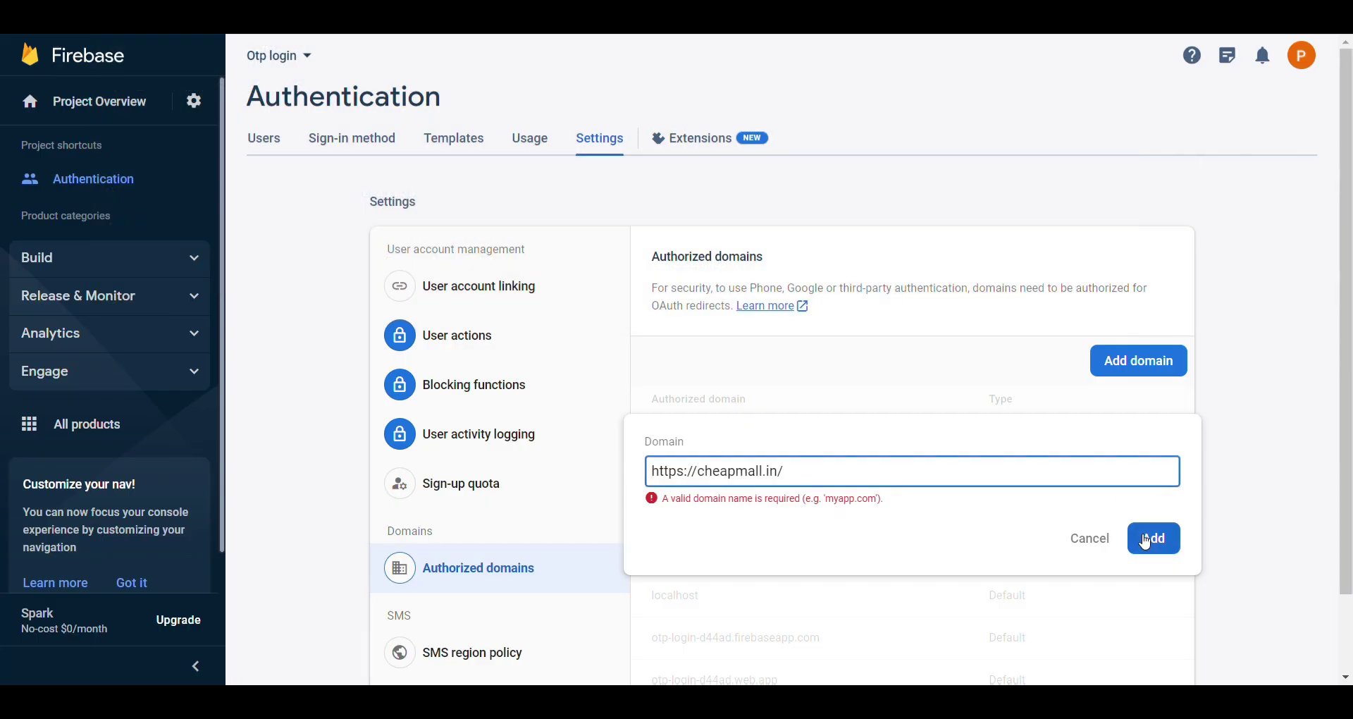
click(1149, 539)
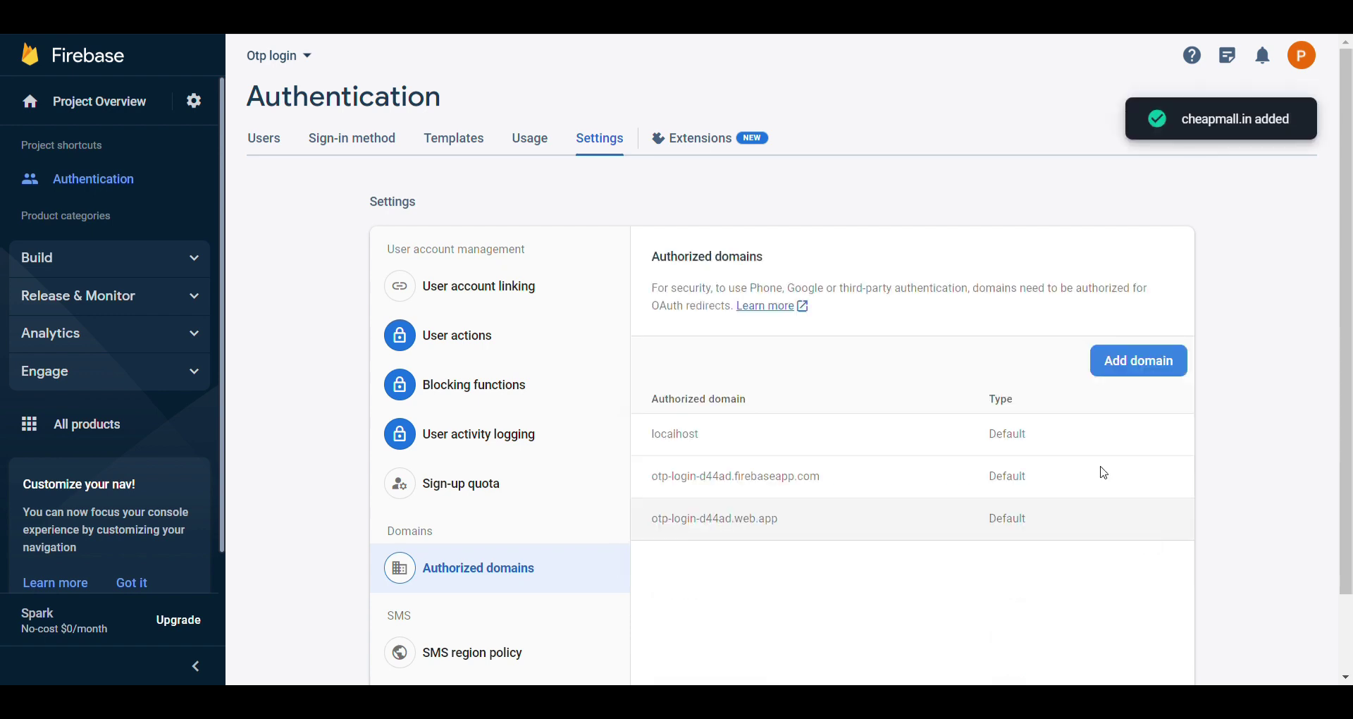
- Open the Otp login project's Project settings page
scroll(1002, 362, down, 2)
scroll(1003, 363, up, 2)
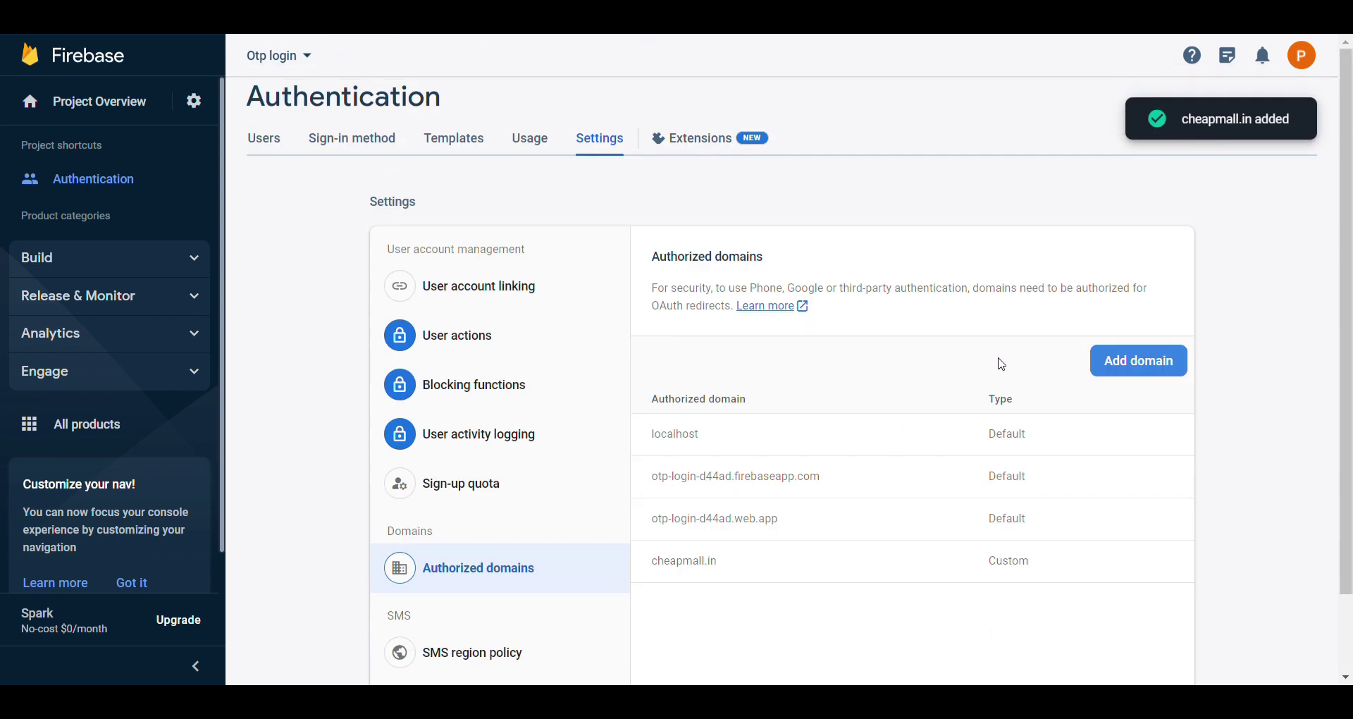
scroll(1005, 365, down, 2)
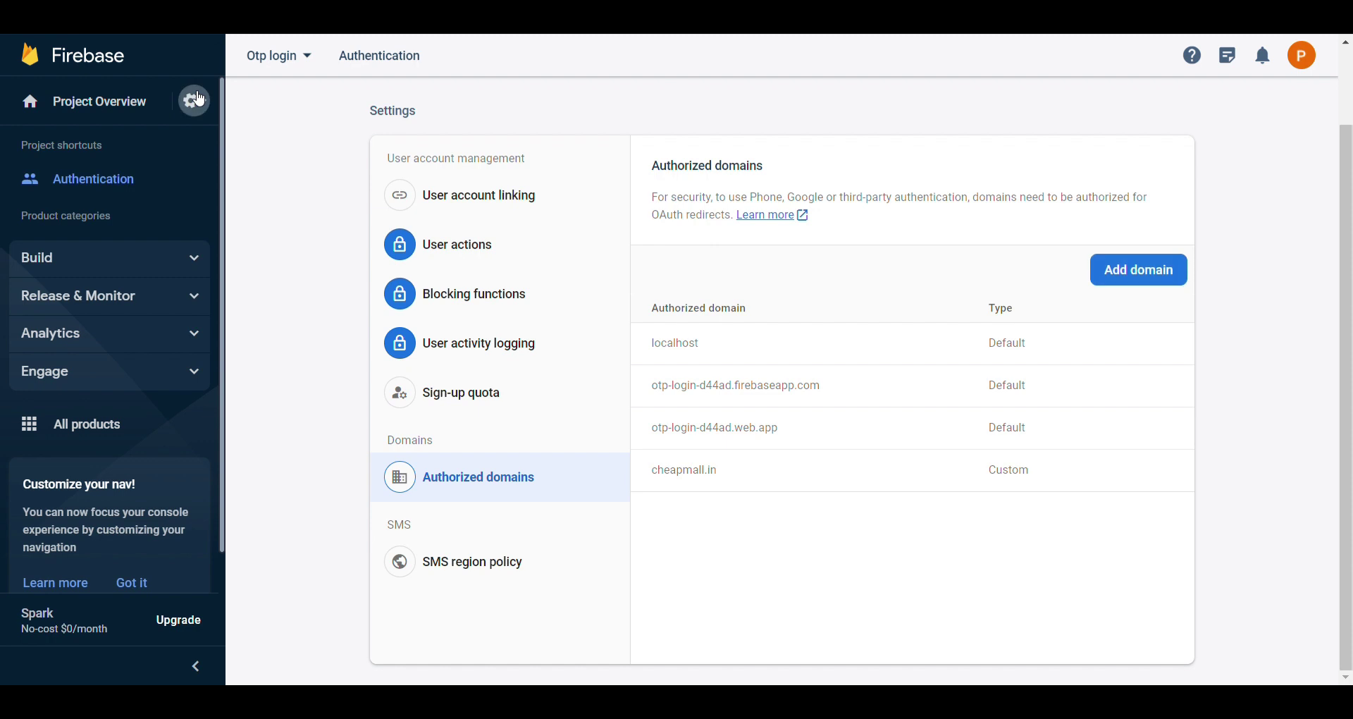
click(197, 100)
click(281, 106)
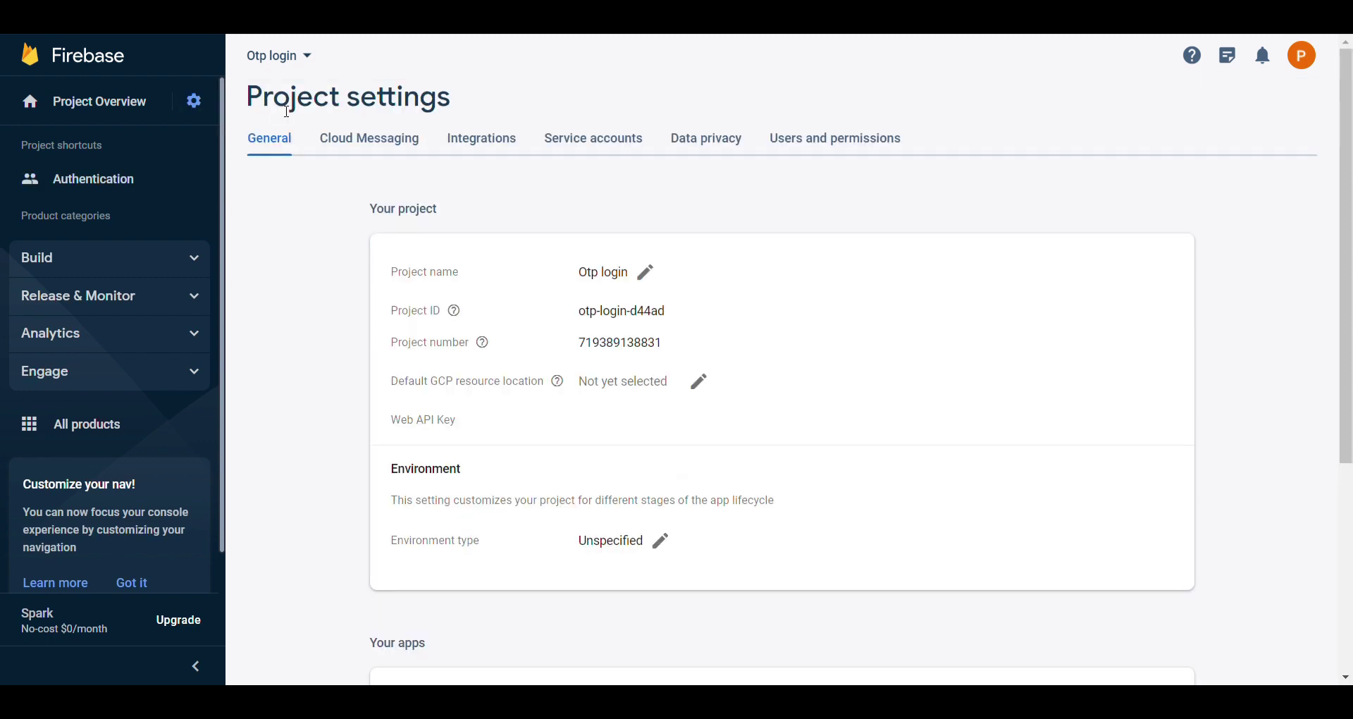
- Register a web app nicknamed 'otp' in the Otp login project
scroll(540, 304, down, 7)
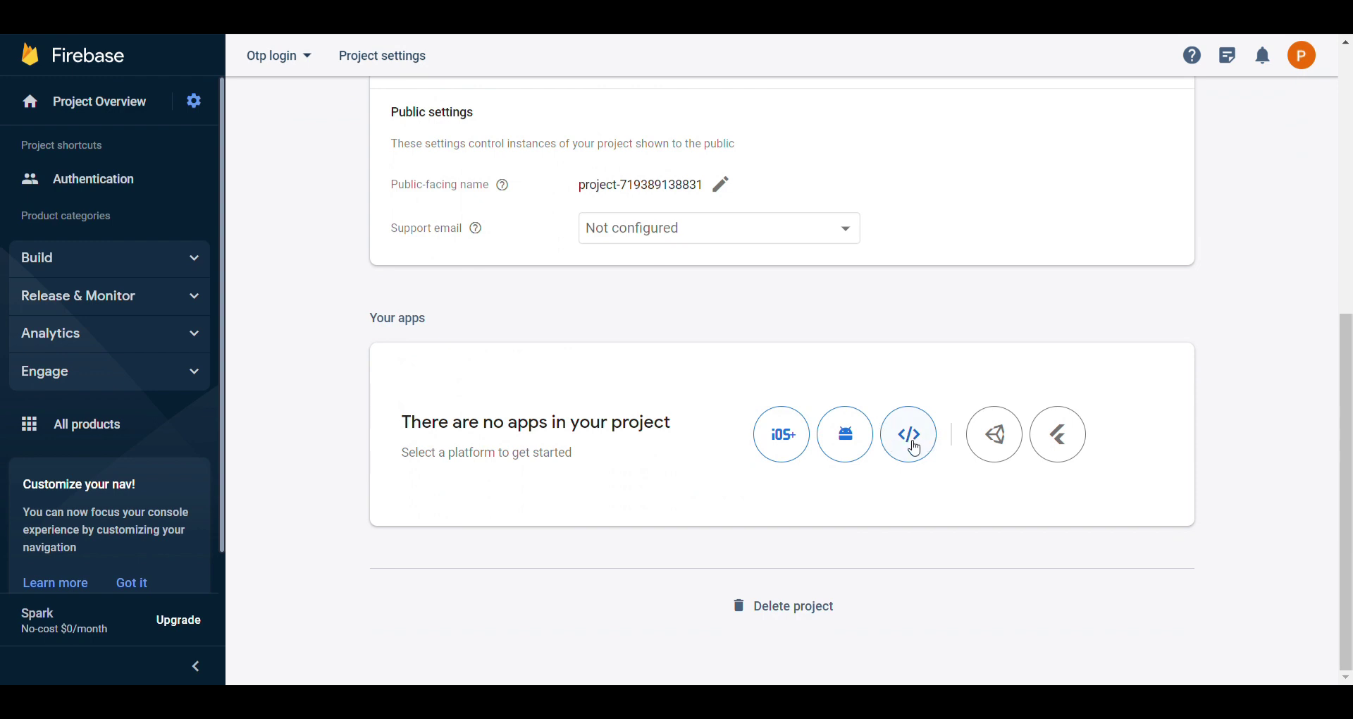
click(911, 437)
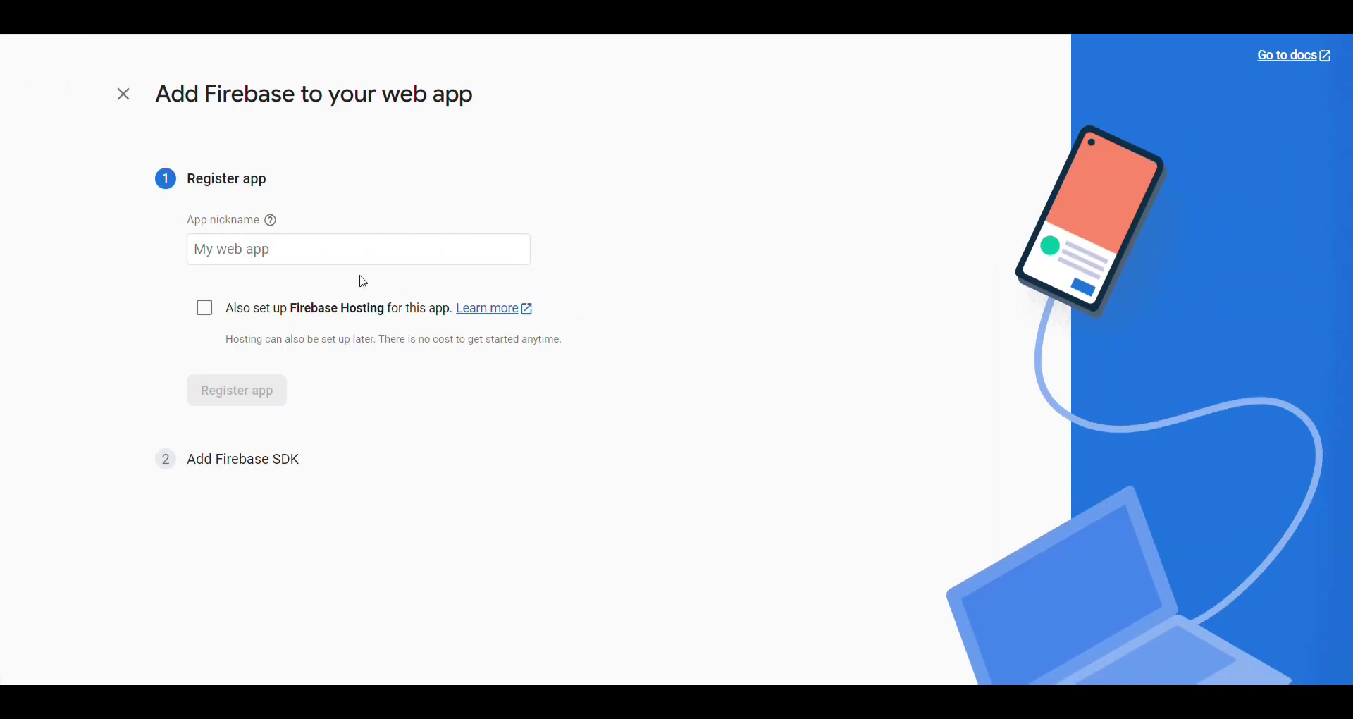
text(otp)
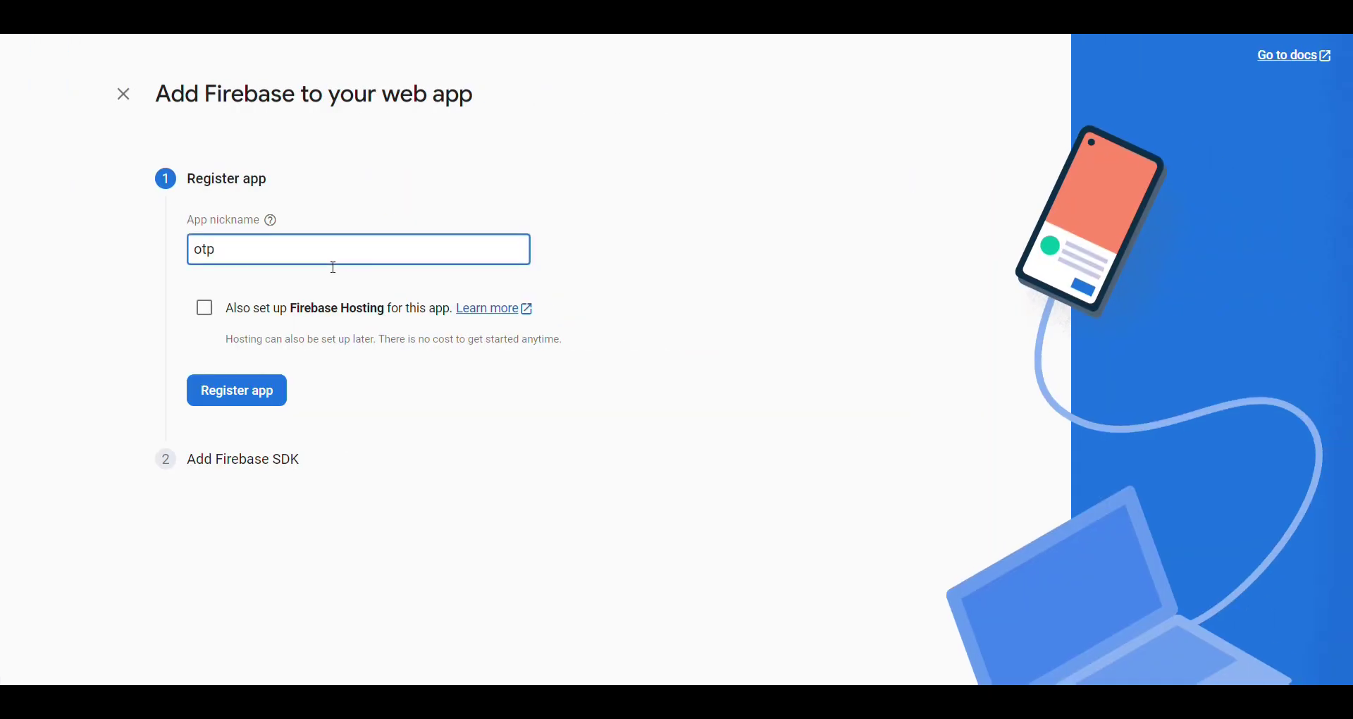
key(Return)
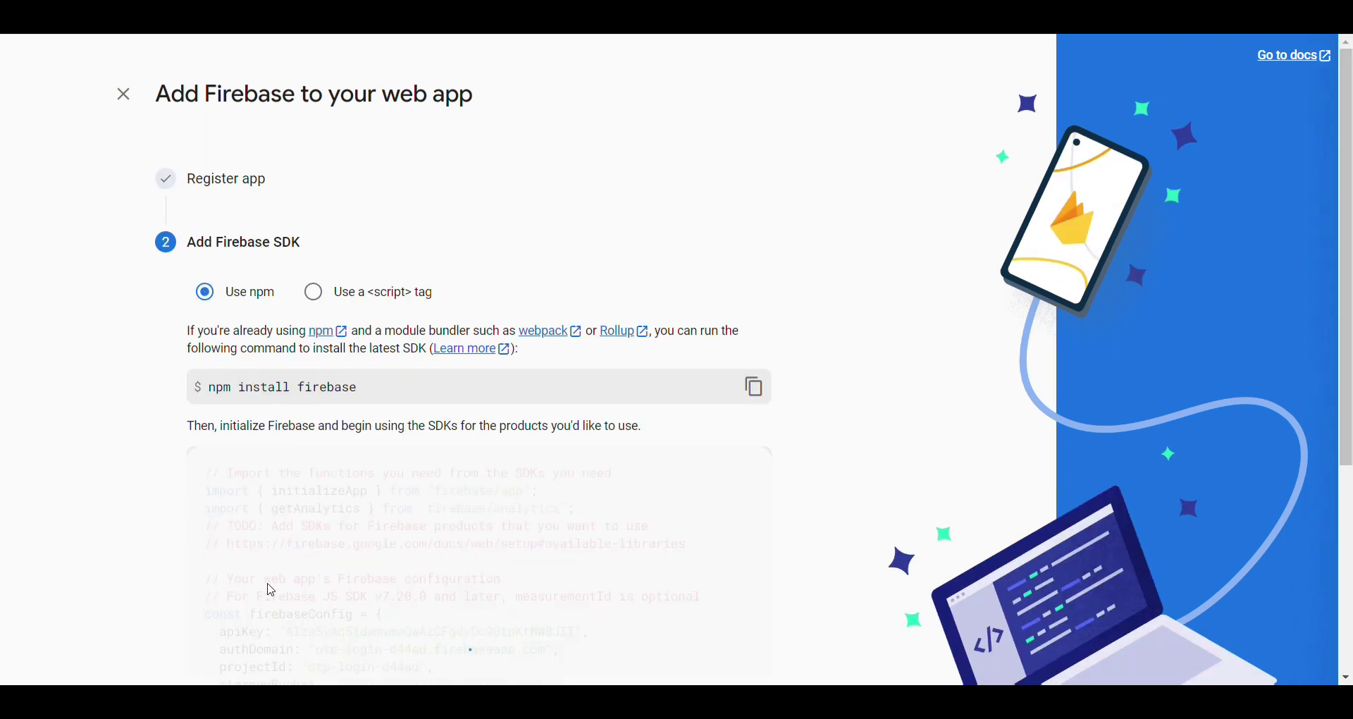
- Copy the firebaseConfig object into the OTP Login plugin's Firebase Config box
scroll(233, 553, down, 5)
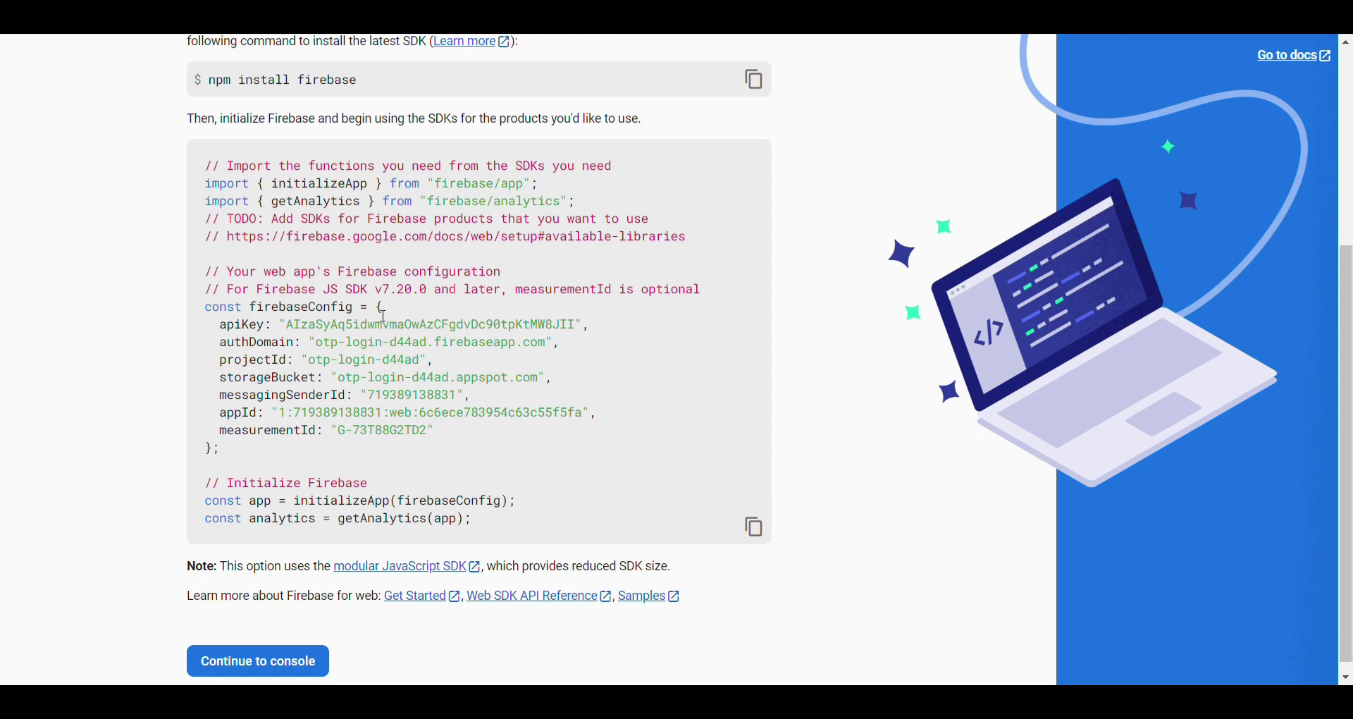
drag(384, 316, 353, 465)
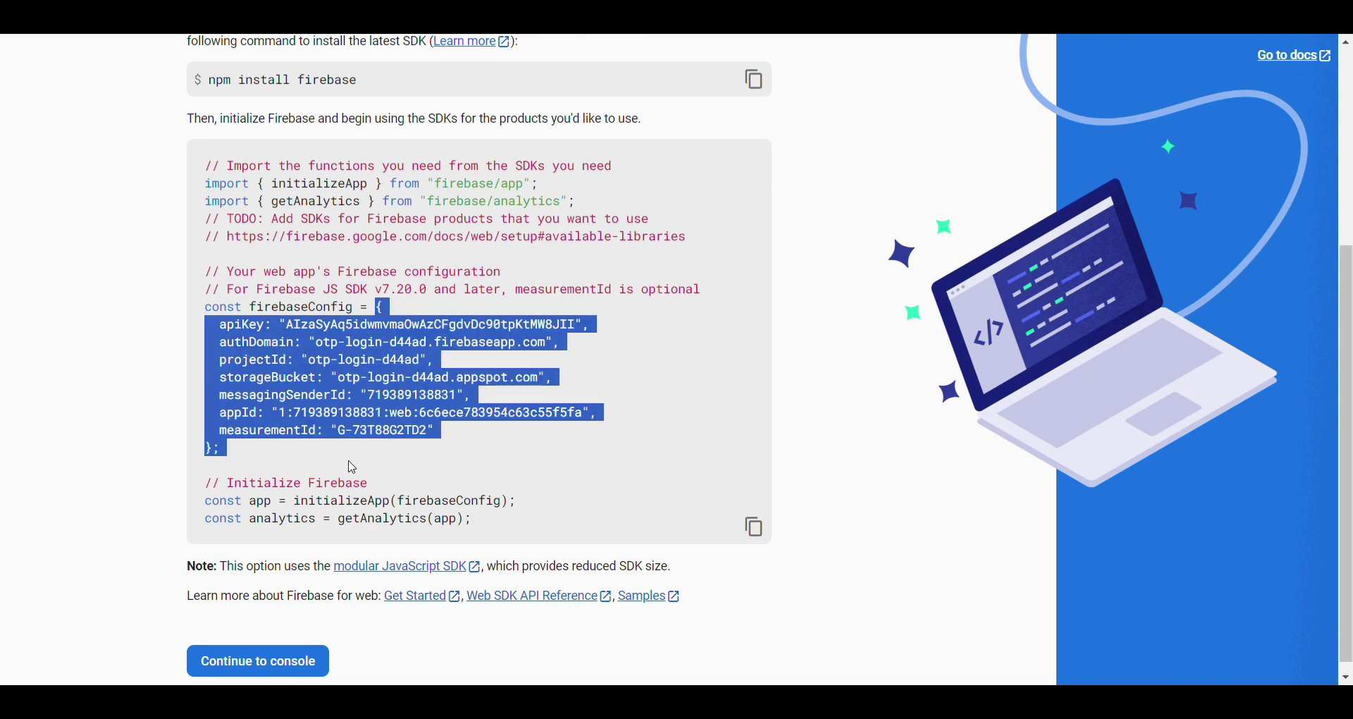
key(ctrl+Tab)
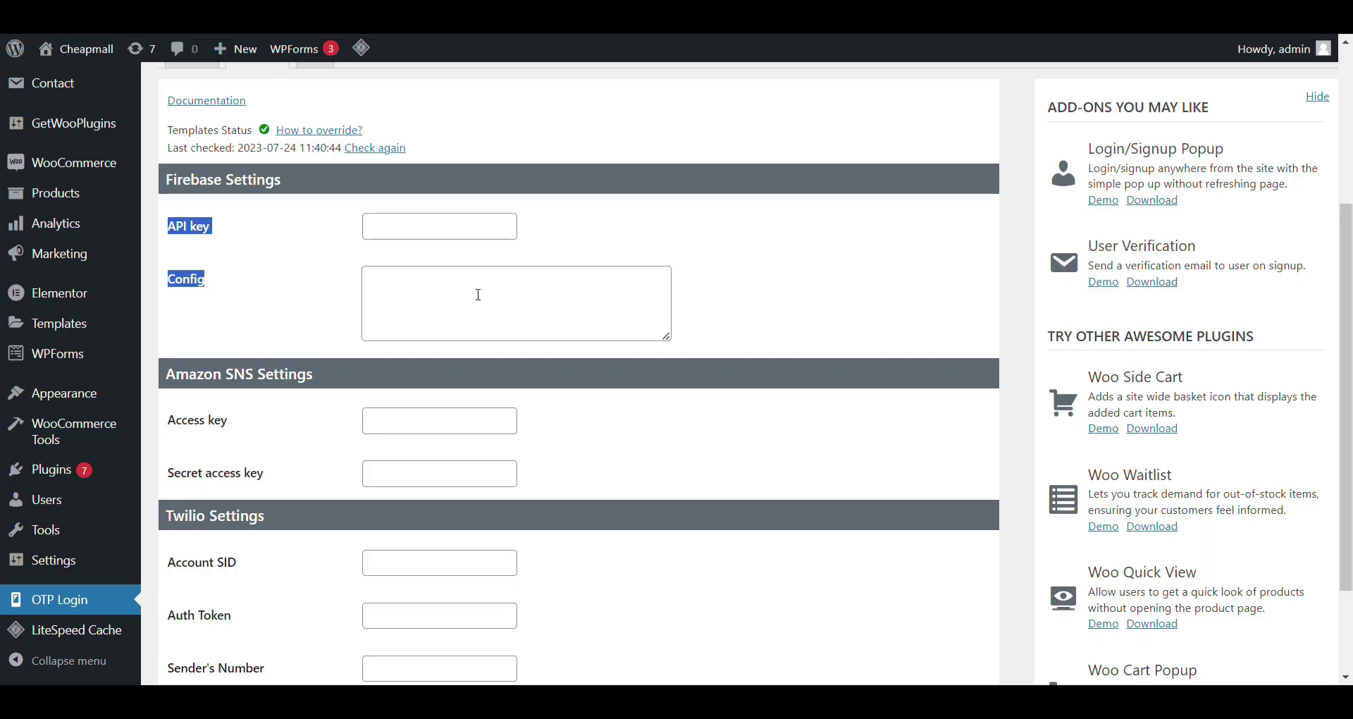
click(478, 294)
key(ctrl+v)
- Copy the Firebase apiKey value into the plugin's API key field
key(ctrl+t)
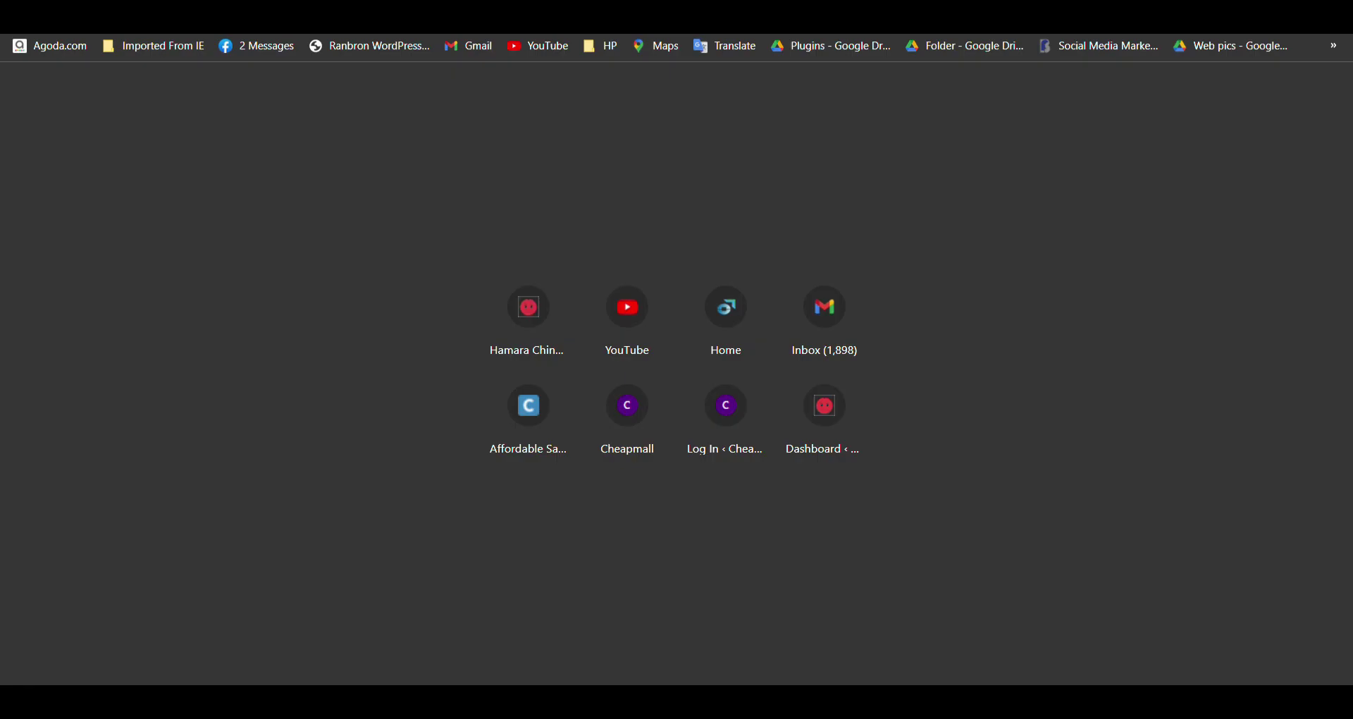
key(ctrl+w)
click(296, 328)
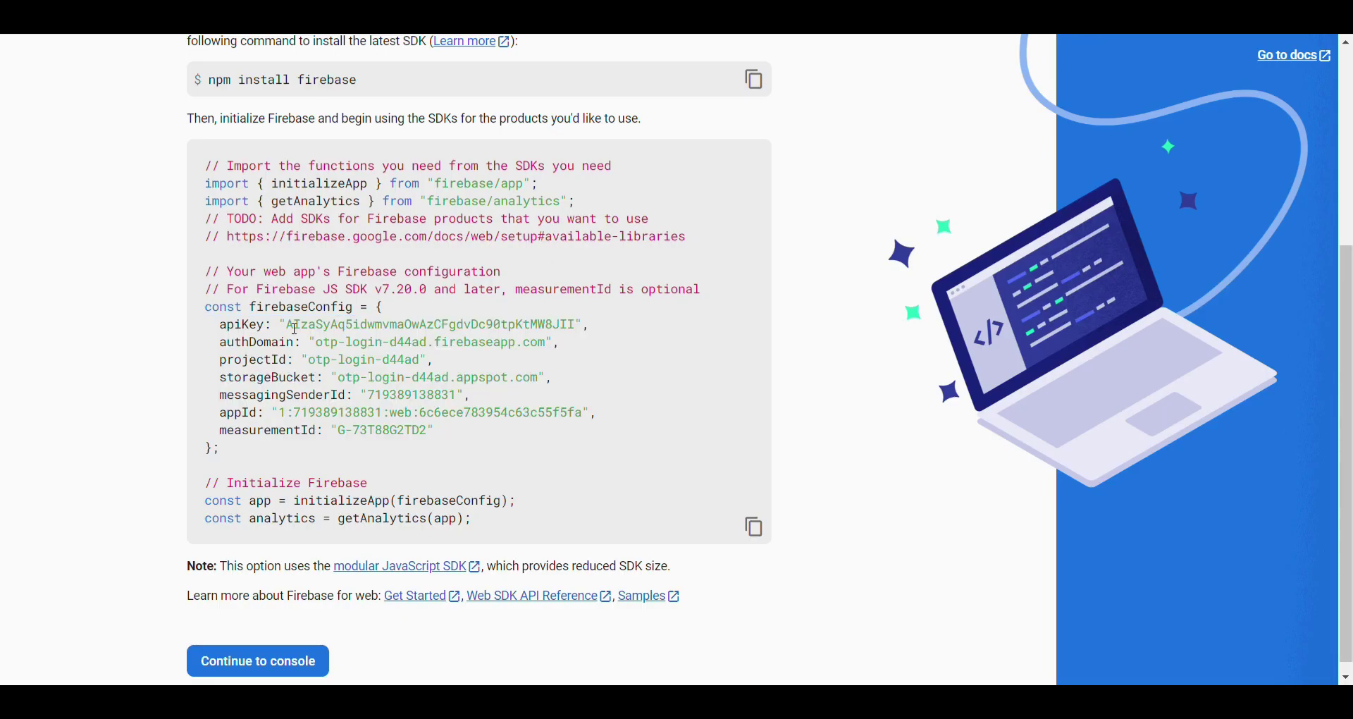
drag(295, 328, 582, 333)
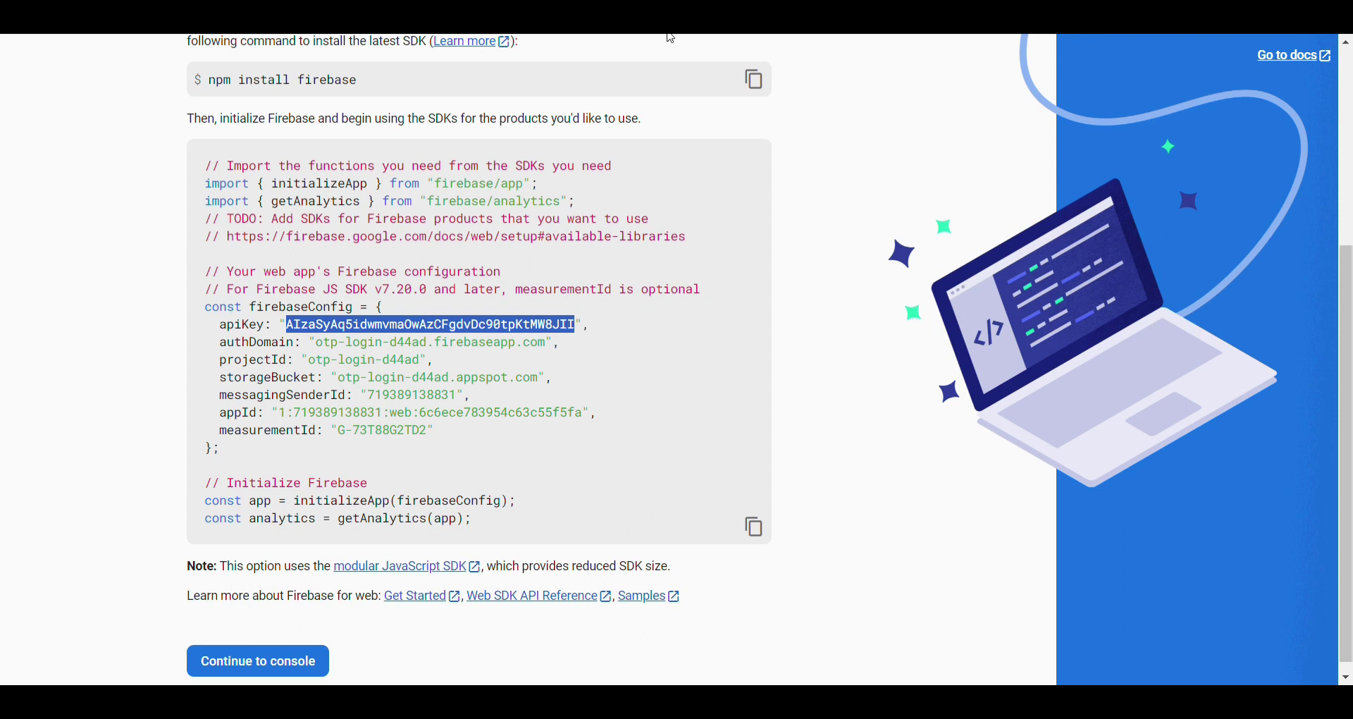
key(ctrl+c)
key(ctrl+shift+Tab)
click(454, 226)
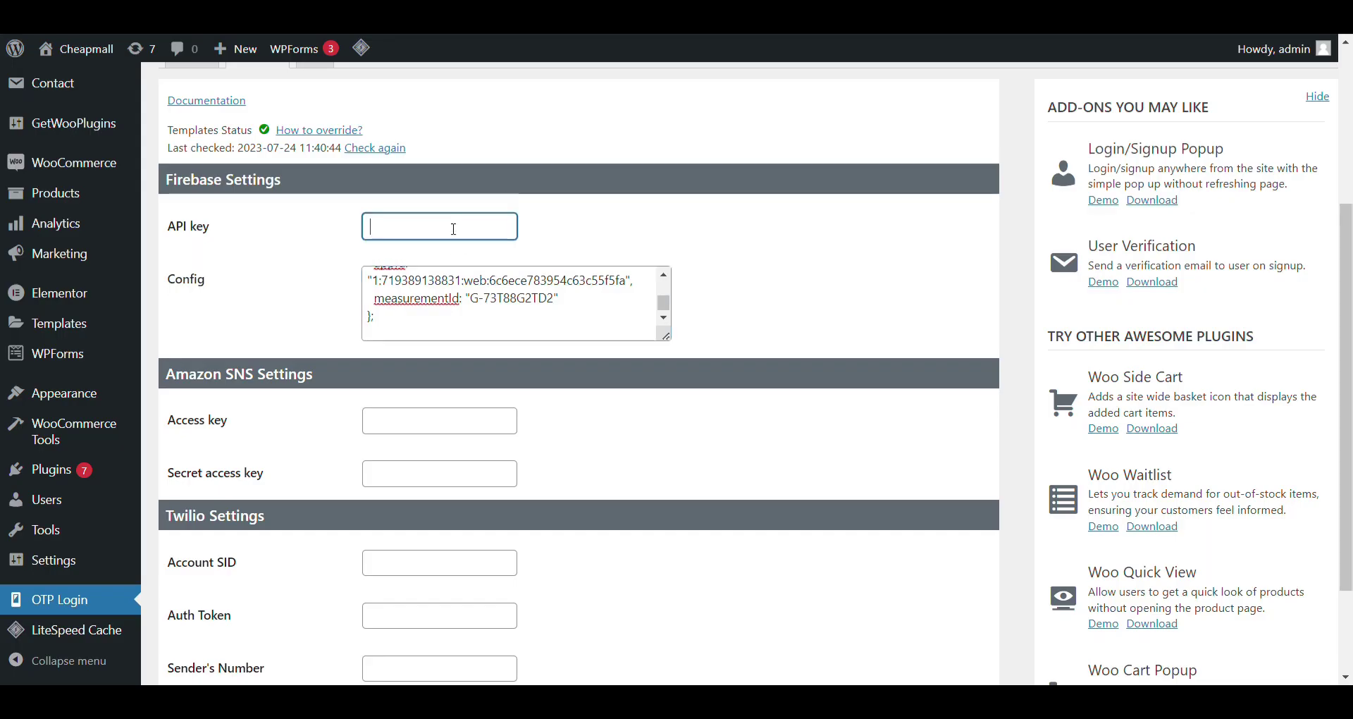
key(ctrl+v)
- Save the OTP Login plugin's Firebase settings
scroll(679, 213, down, 2)
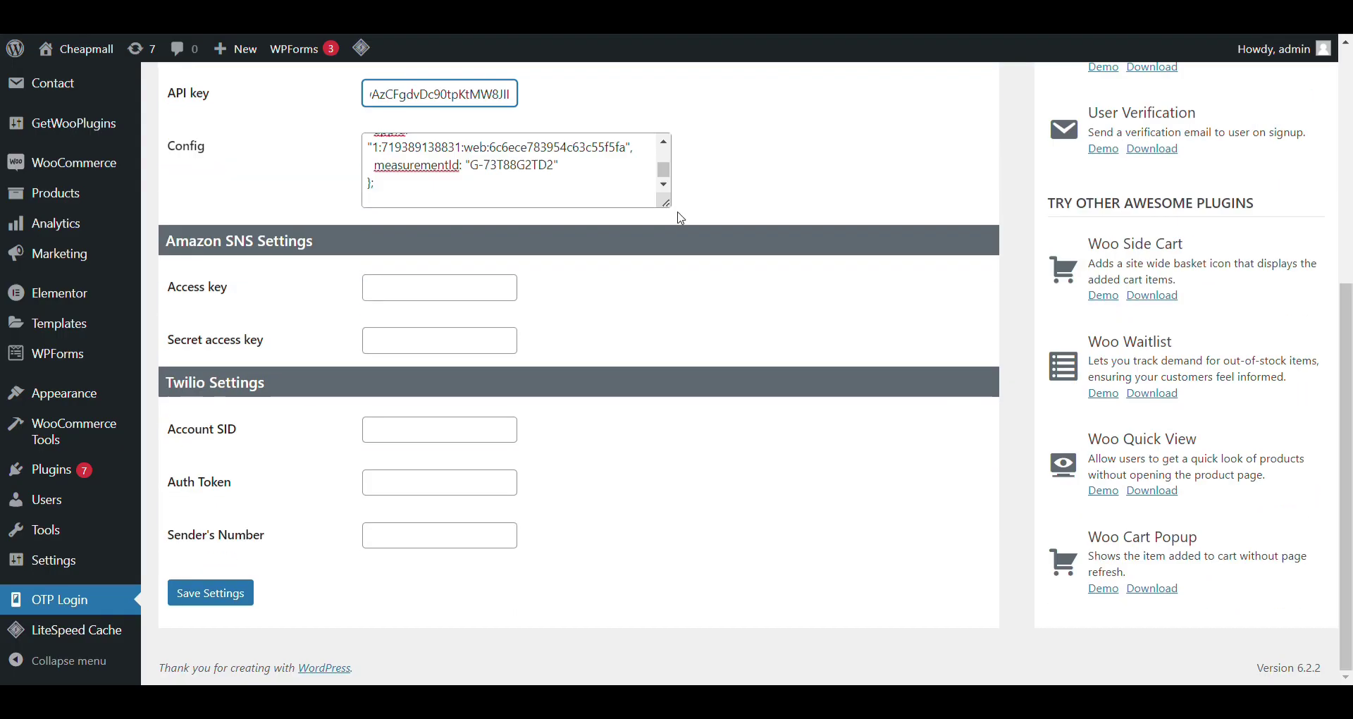
click(210, 596)
click(237, 596)
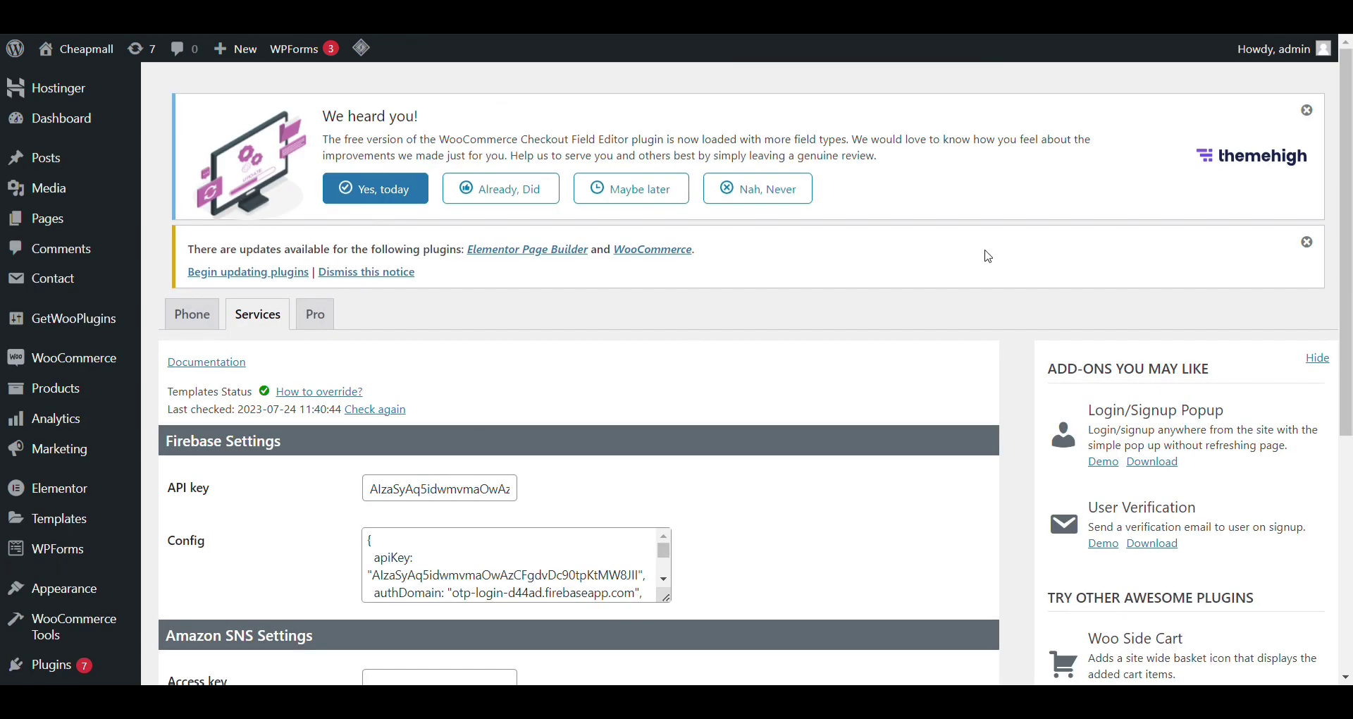
- Log out of the WordPress admin and go to the NewStore customer login page
mouse_move(1336, 62)
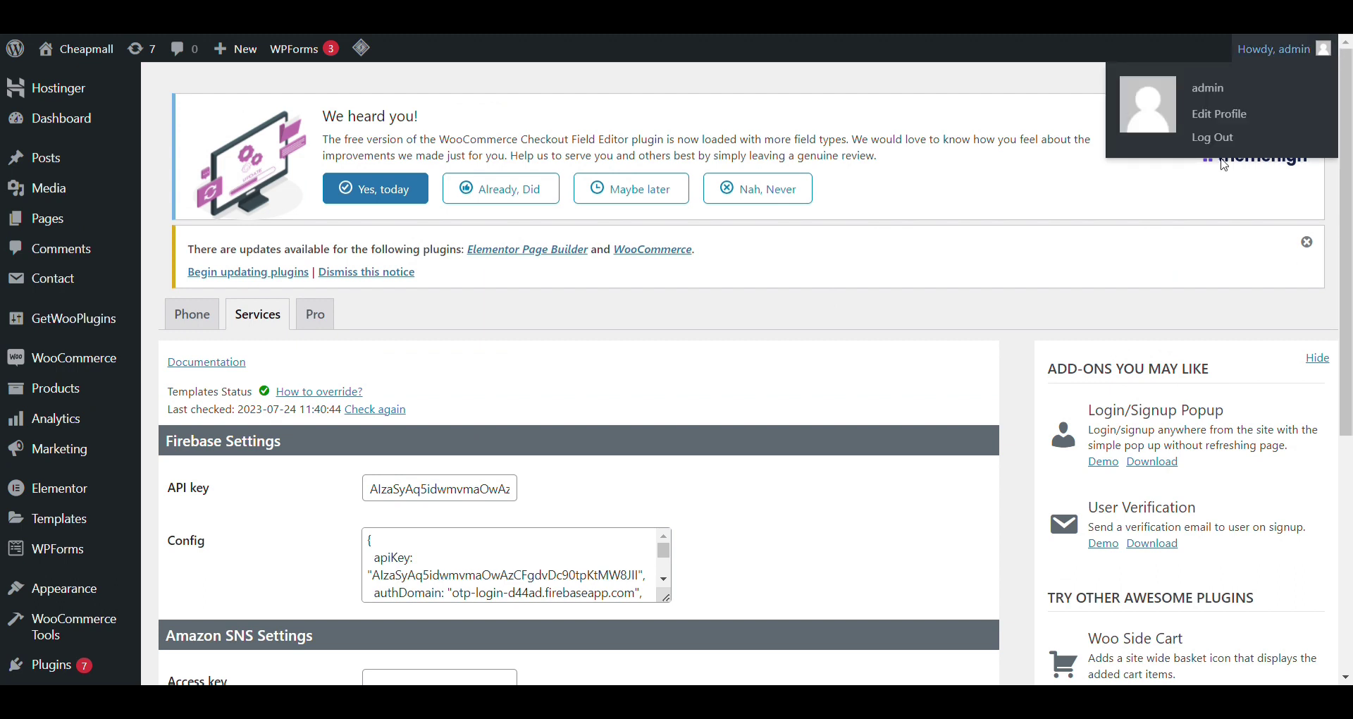
click(1213, 139)
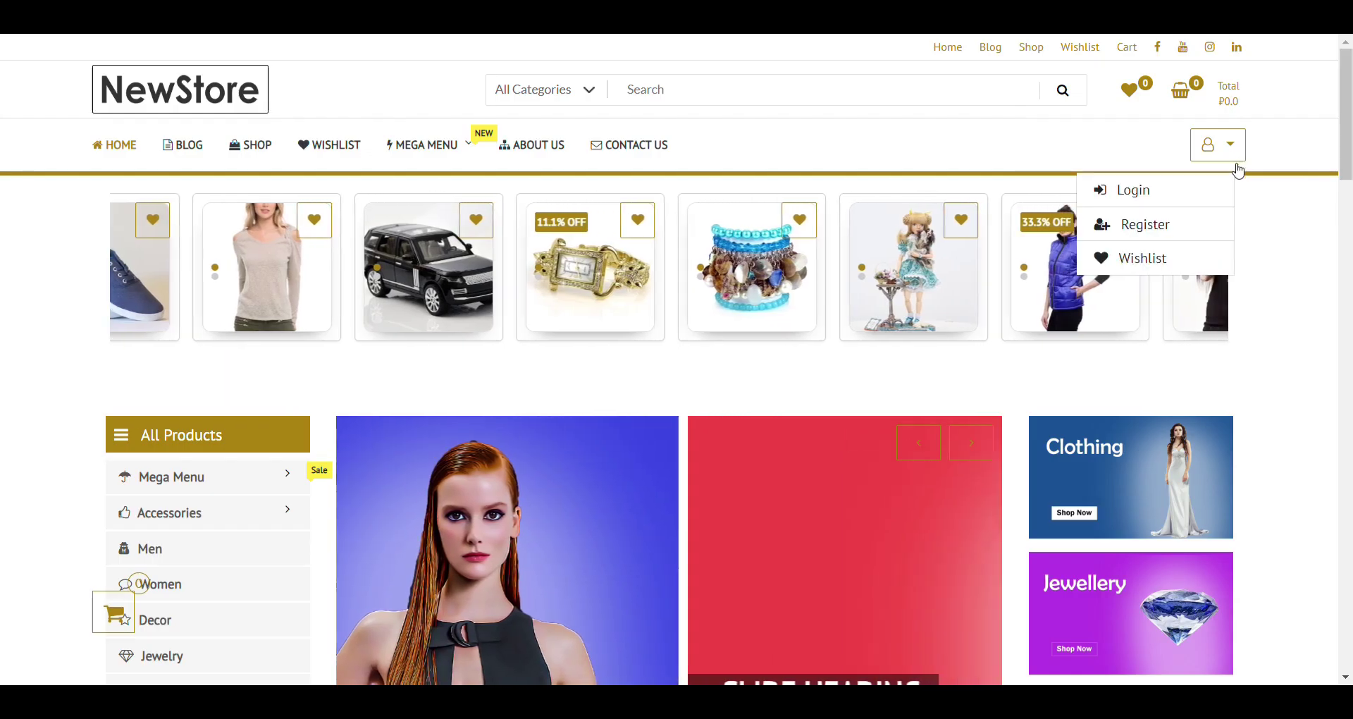
click(1176, 190)
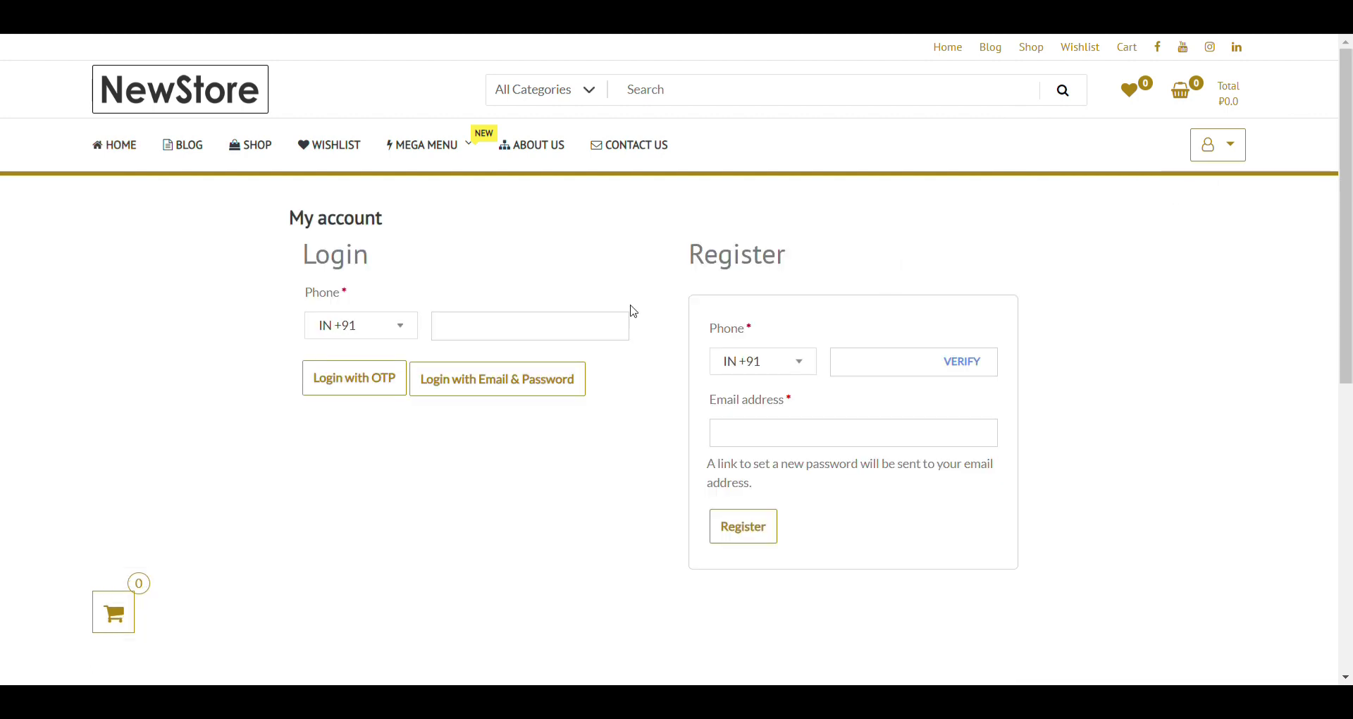
- Enter the registration phone number and request a verification OTP
click(877, 367)
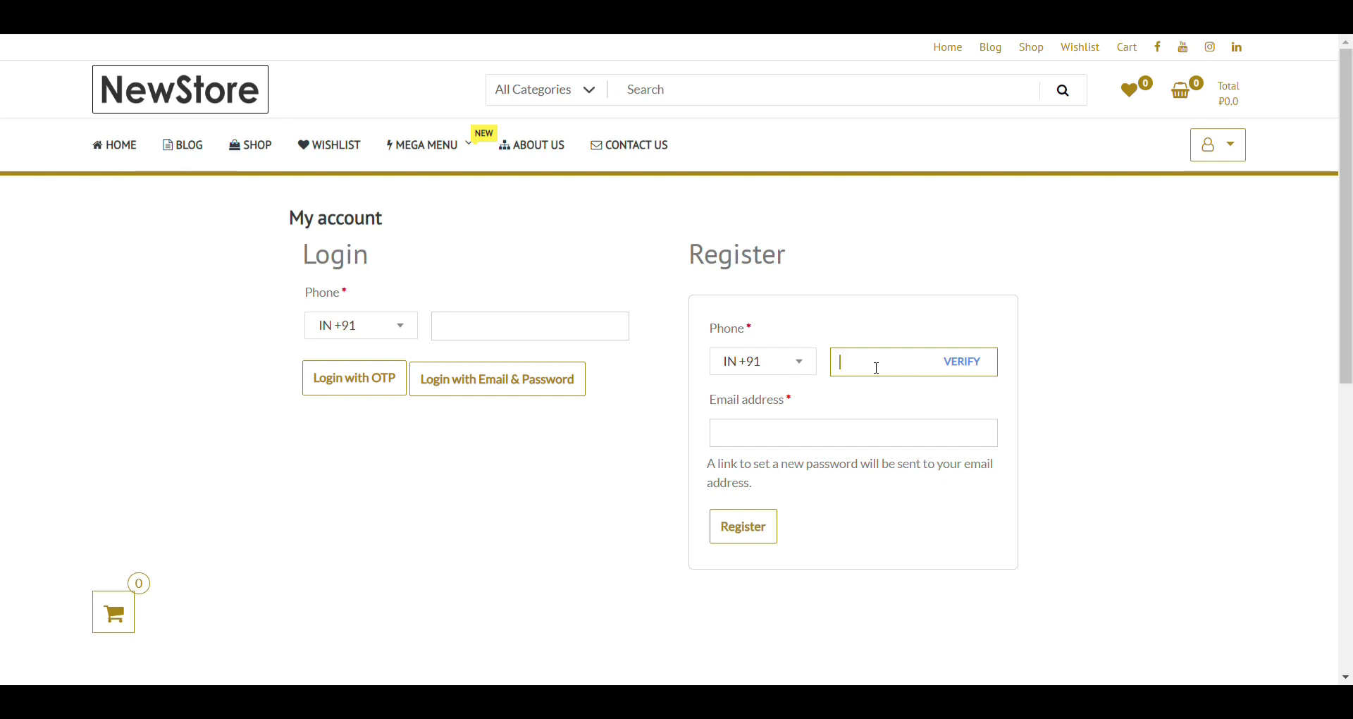
click(967, 285)
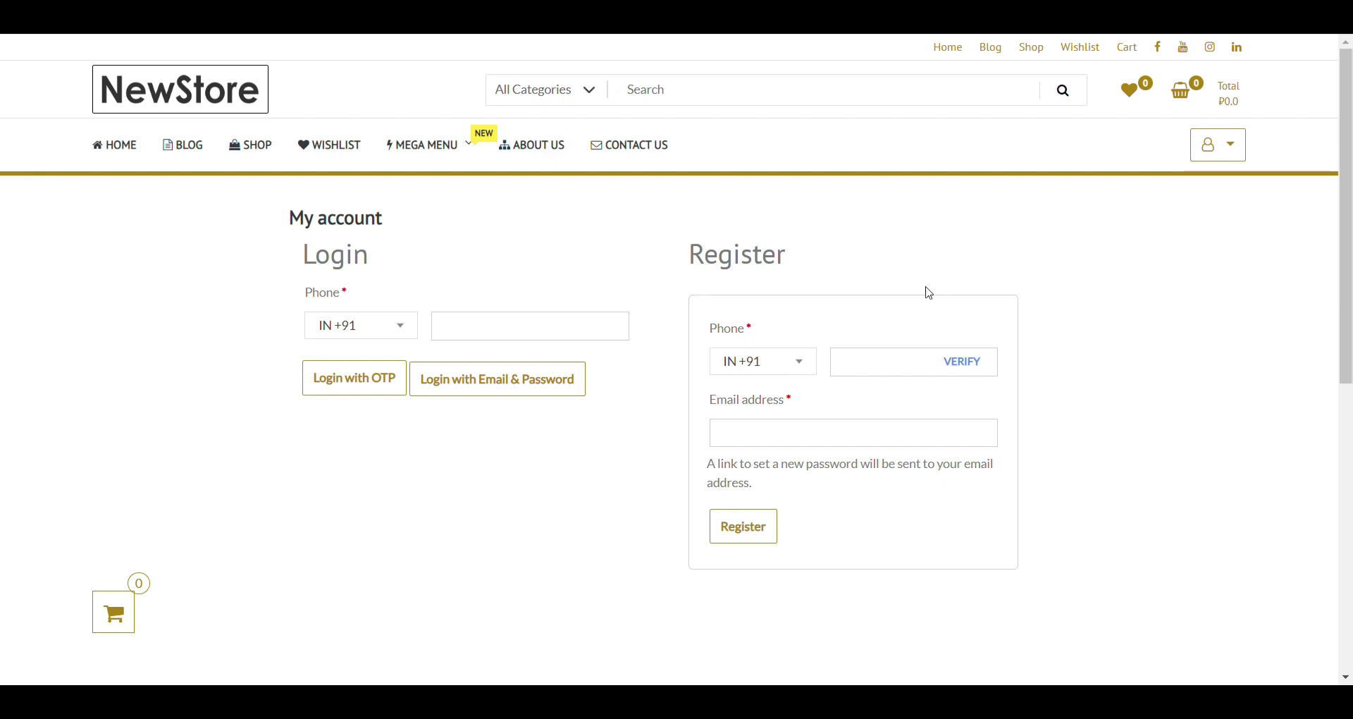
click(884, 366)
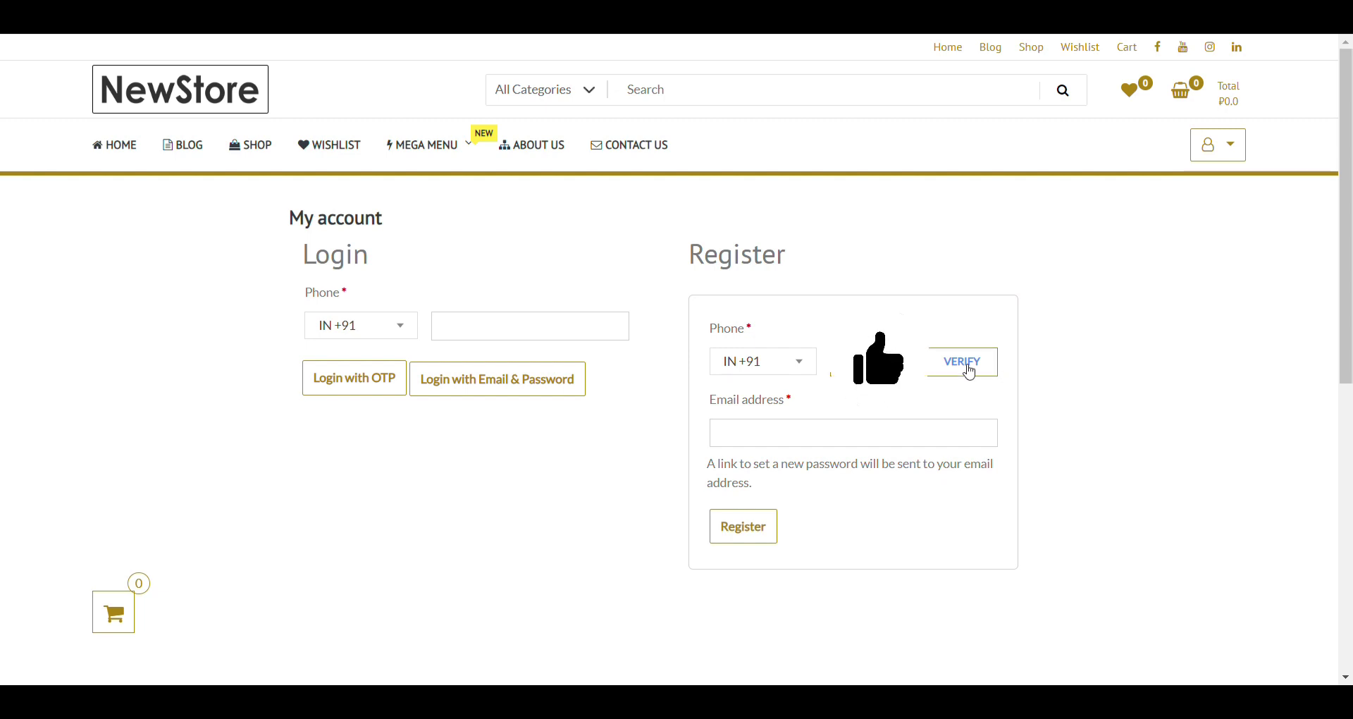
scroll(970, 372, down, 2)
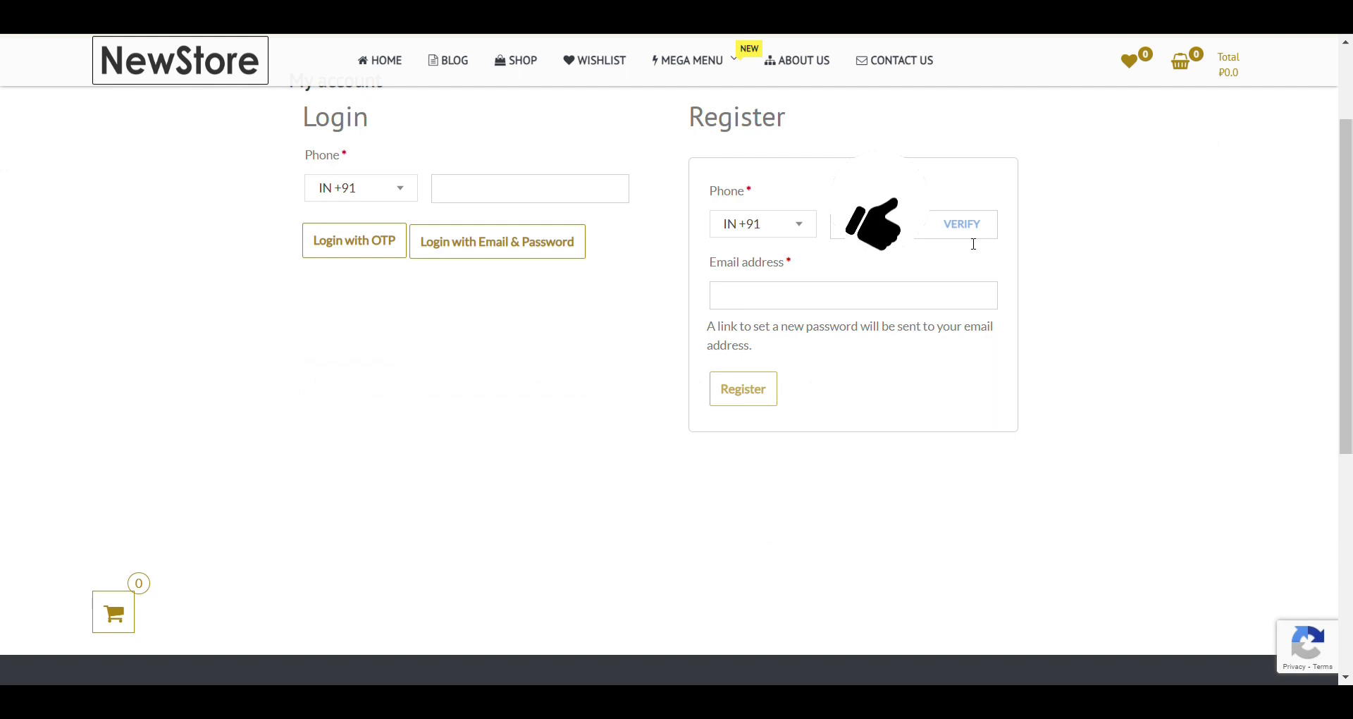
click(952, 233)
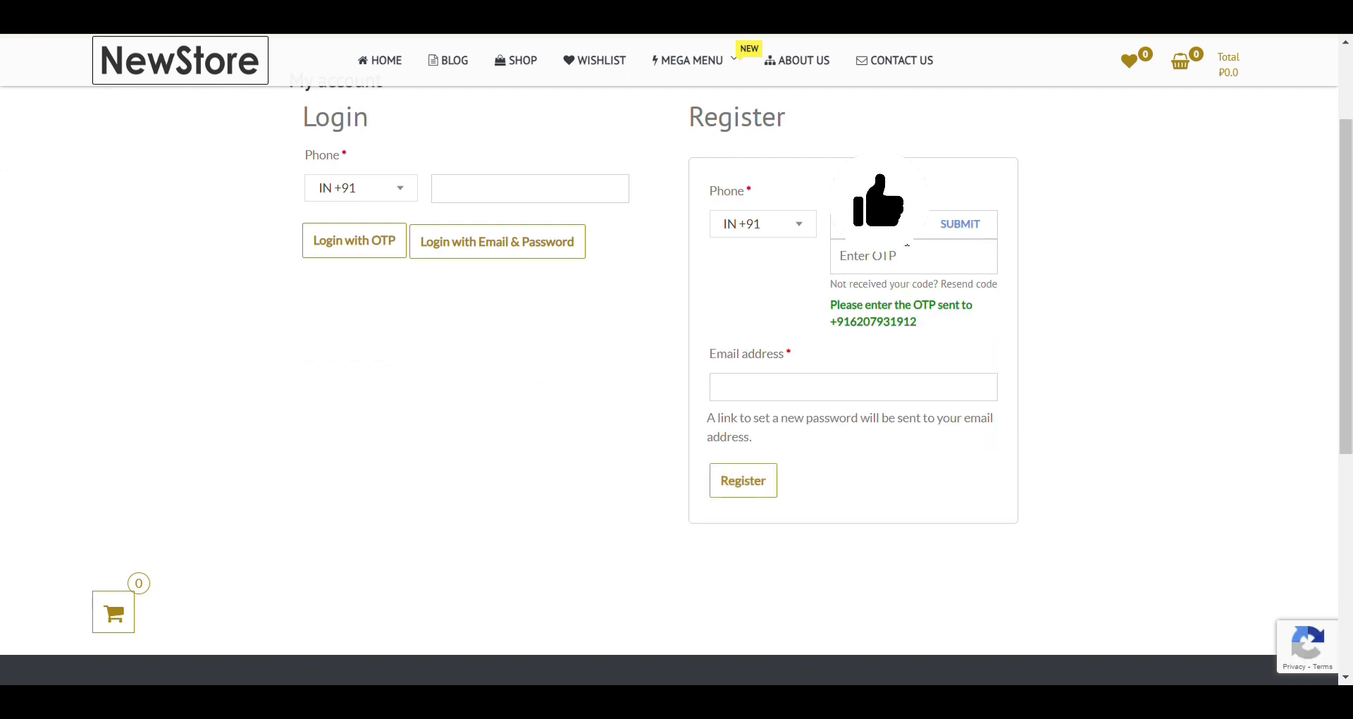
- Enter the received OTP and the customer's email, then submit to complete registration
click(898, 272)
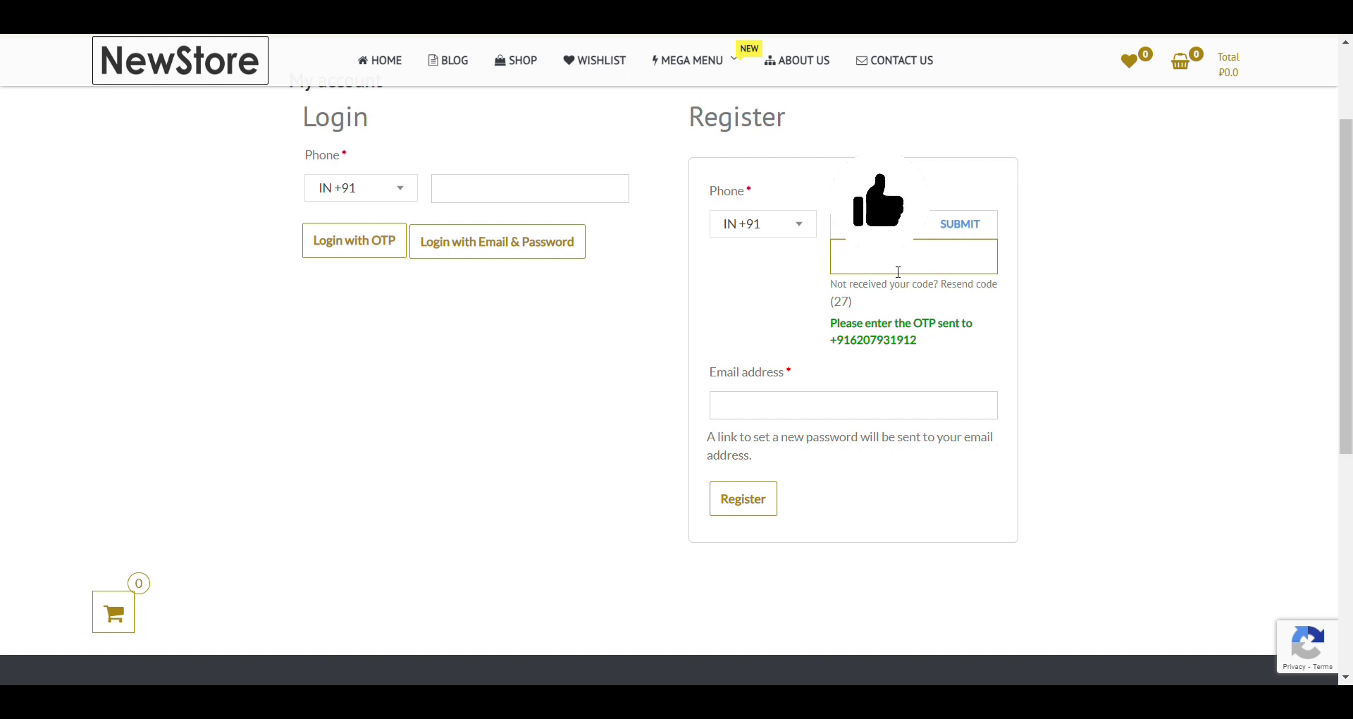
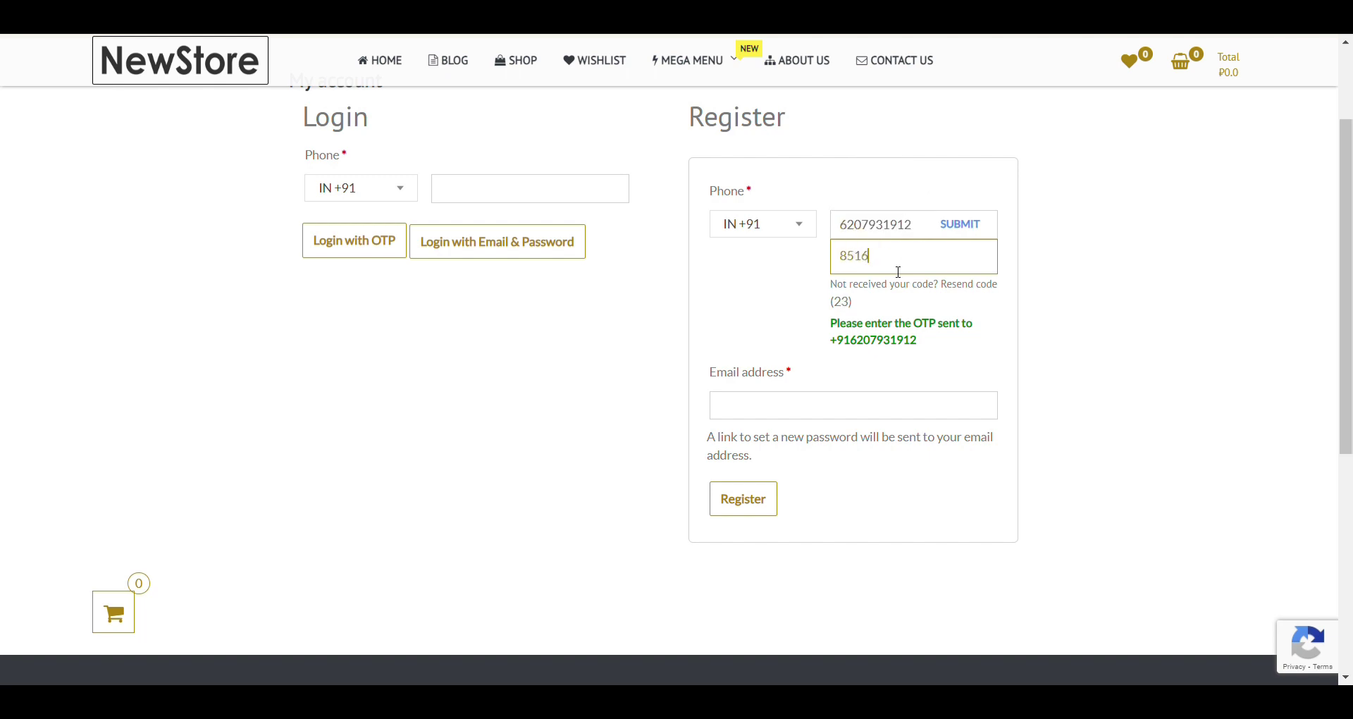
click(786, 406)
click(841, 442)
click(754, 500)
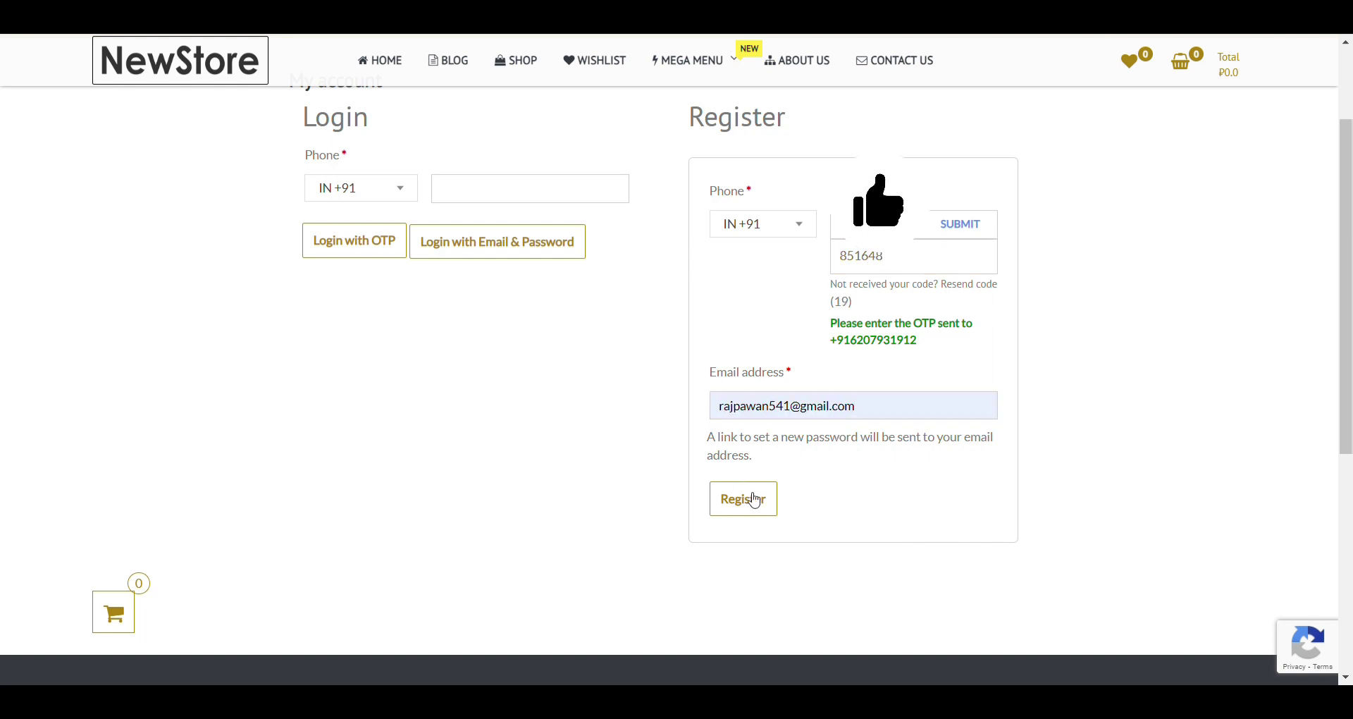
click(954, 251)
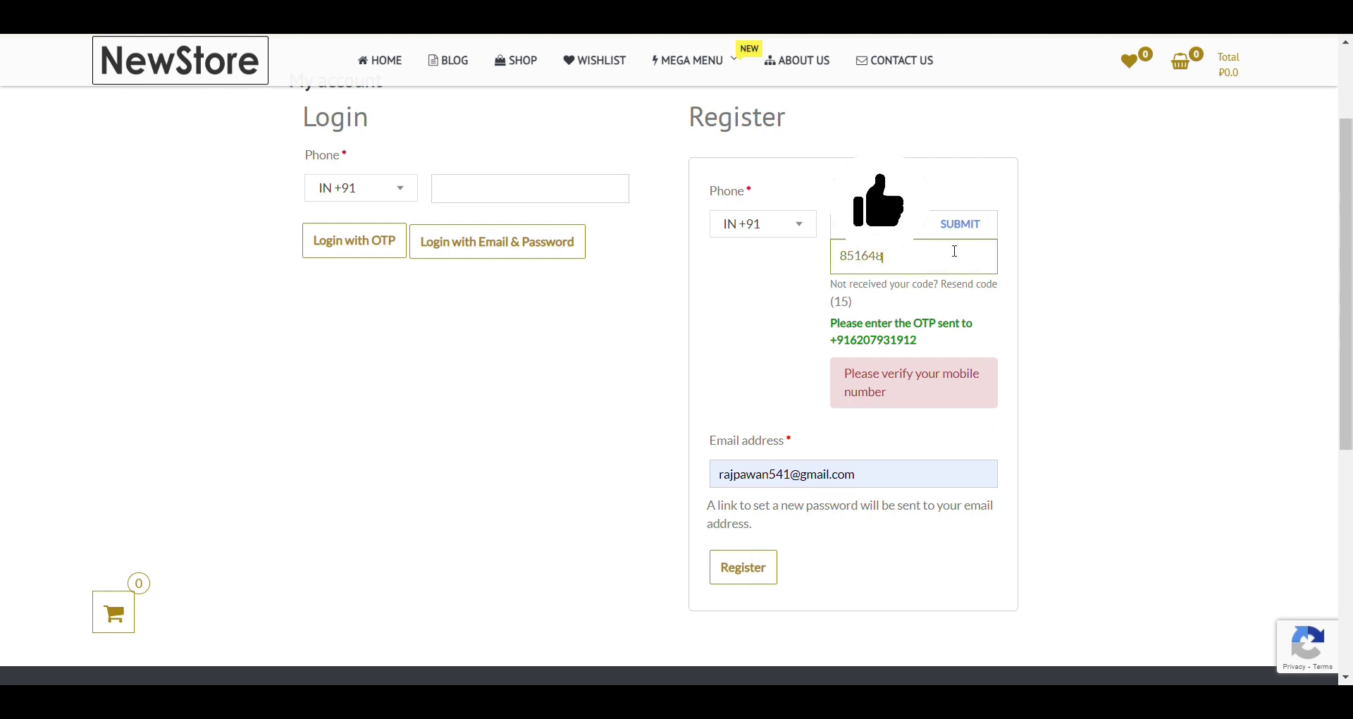
click(981, 226)
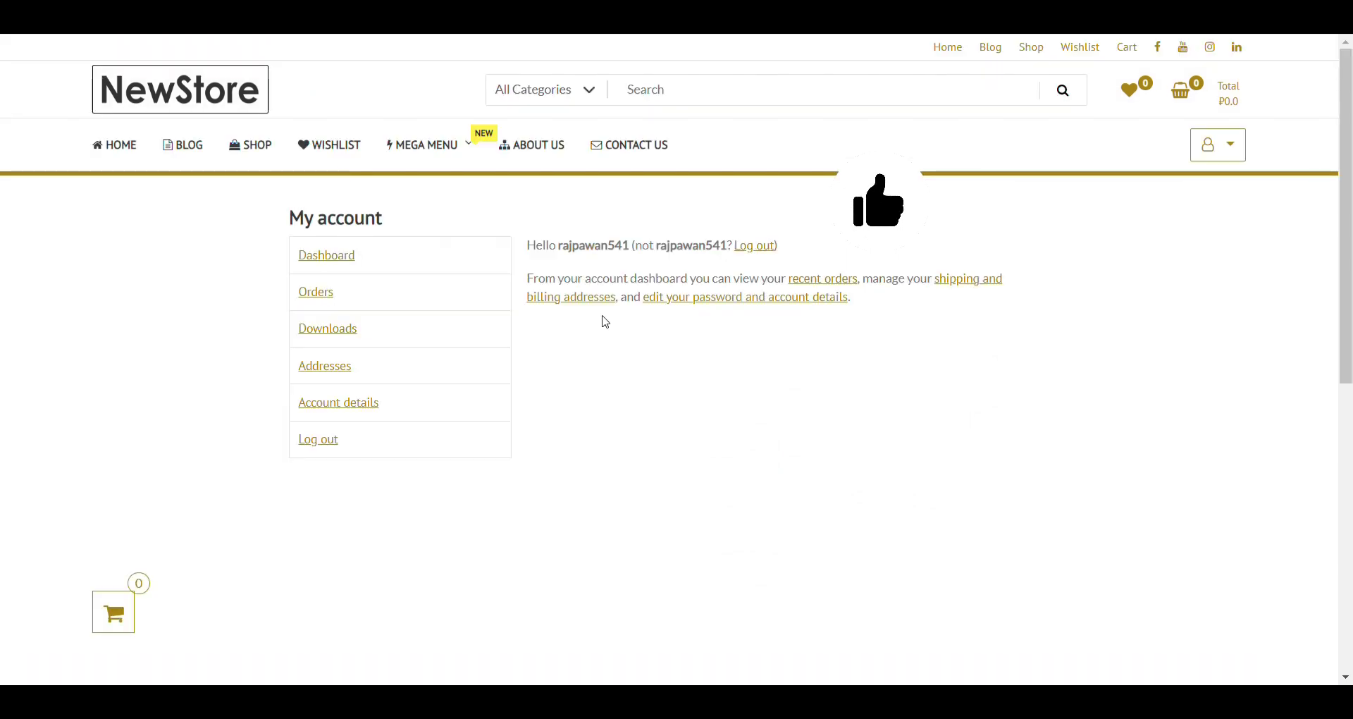
- Log out of the customer account and request a login OTP for the saved phone number
click(755, 258)
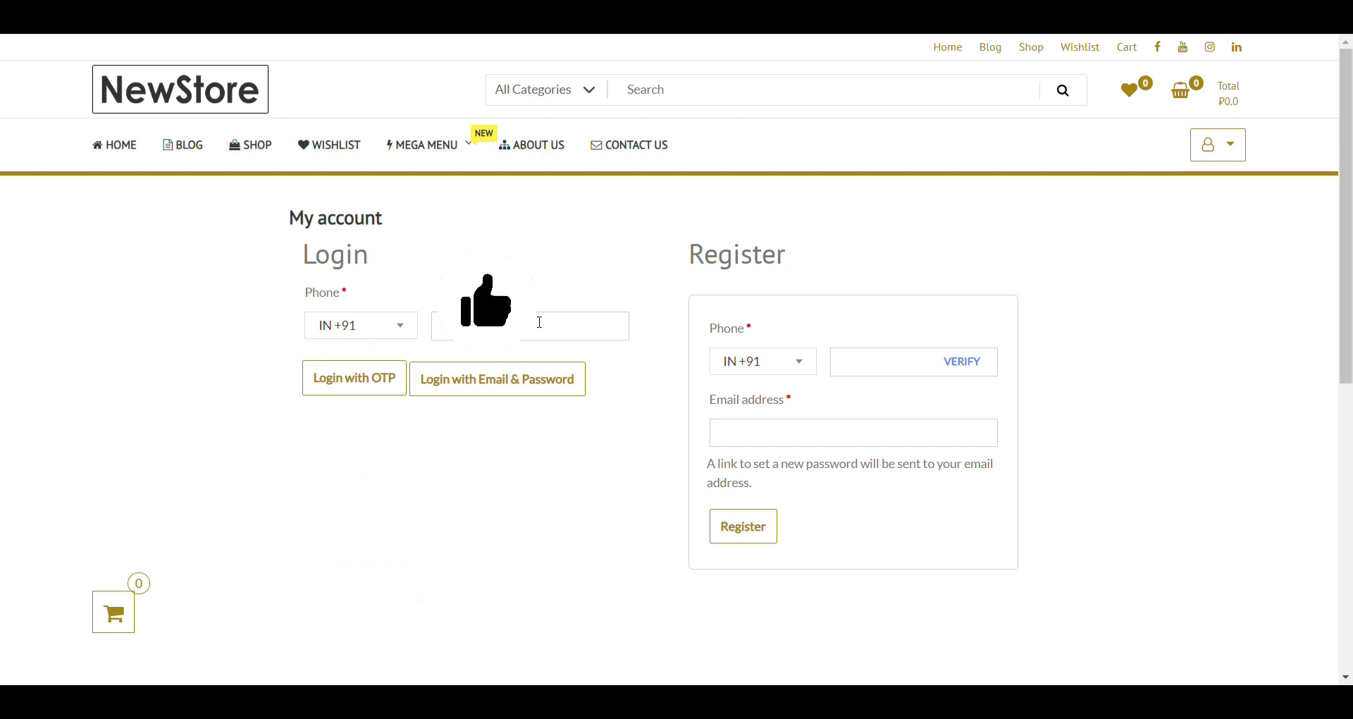
click(540, 322)
click(549, 365)
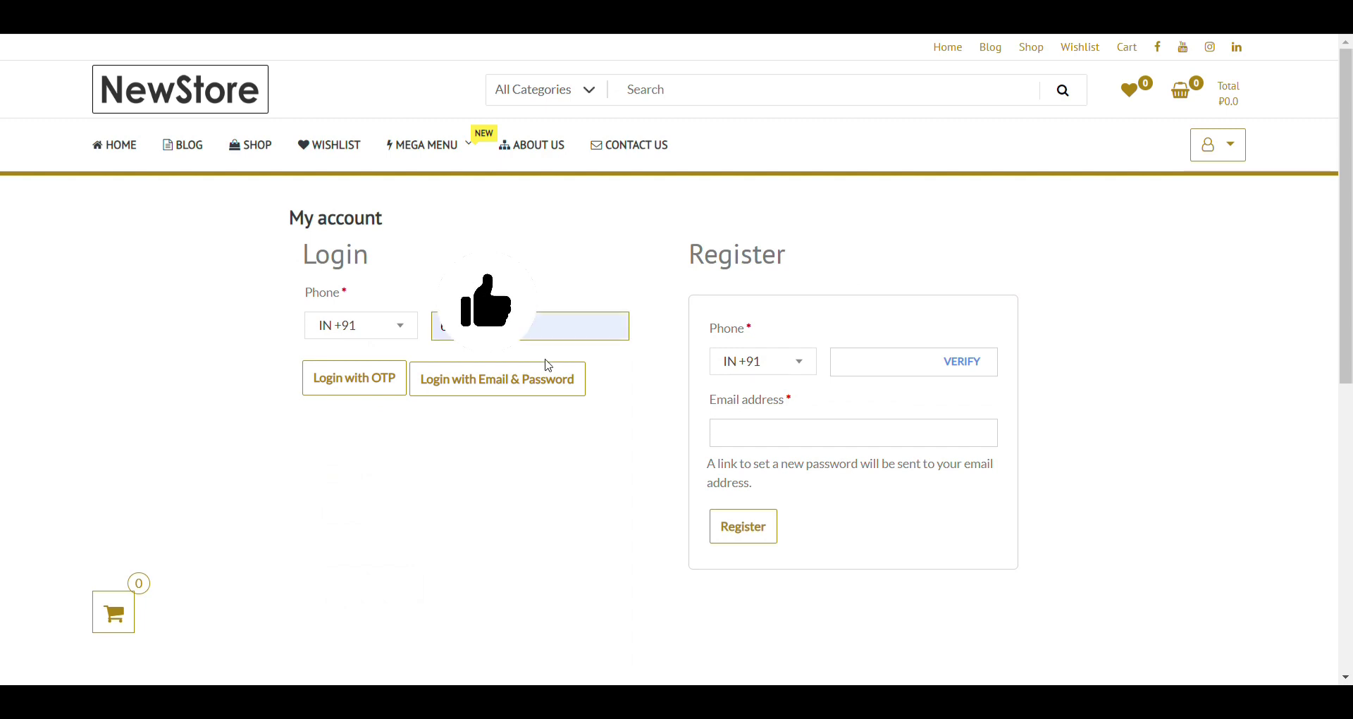
click(346, 381)
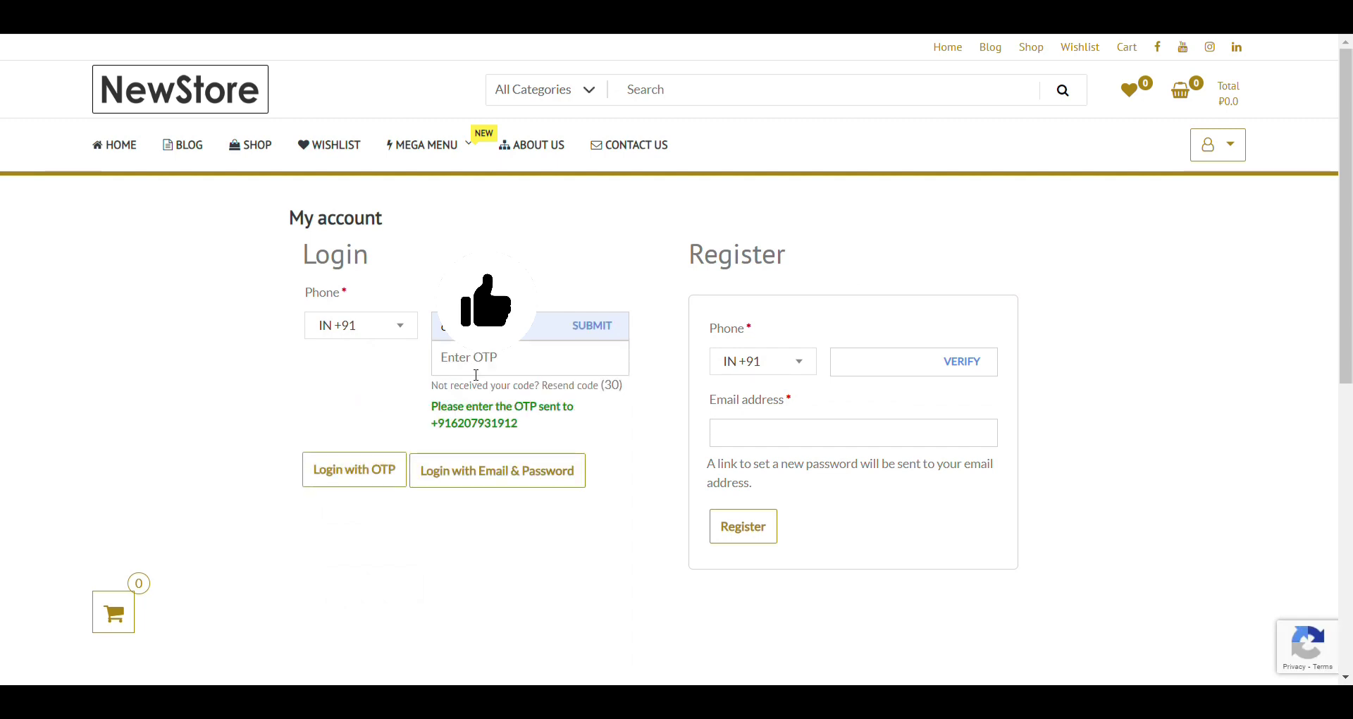
- Log in with the OTP, replacing a wrong code with the correct one, then log out
click(477, 375)
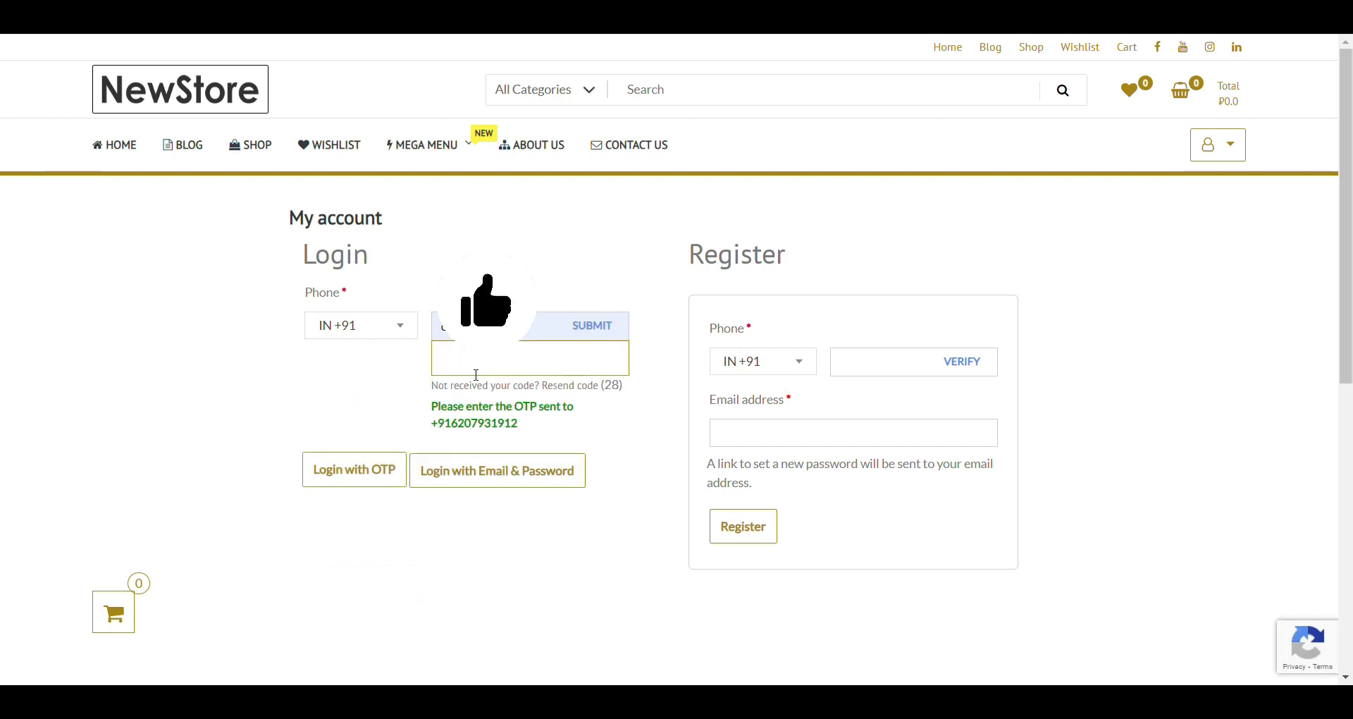
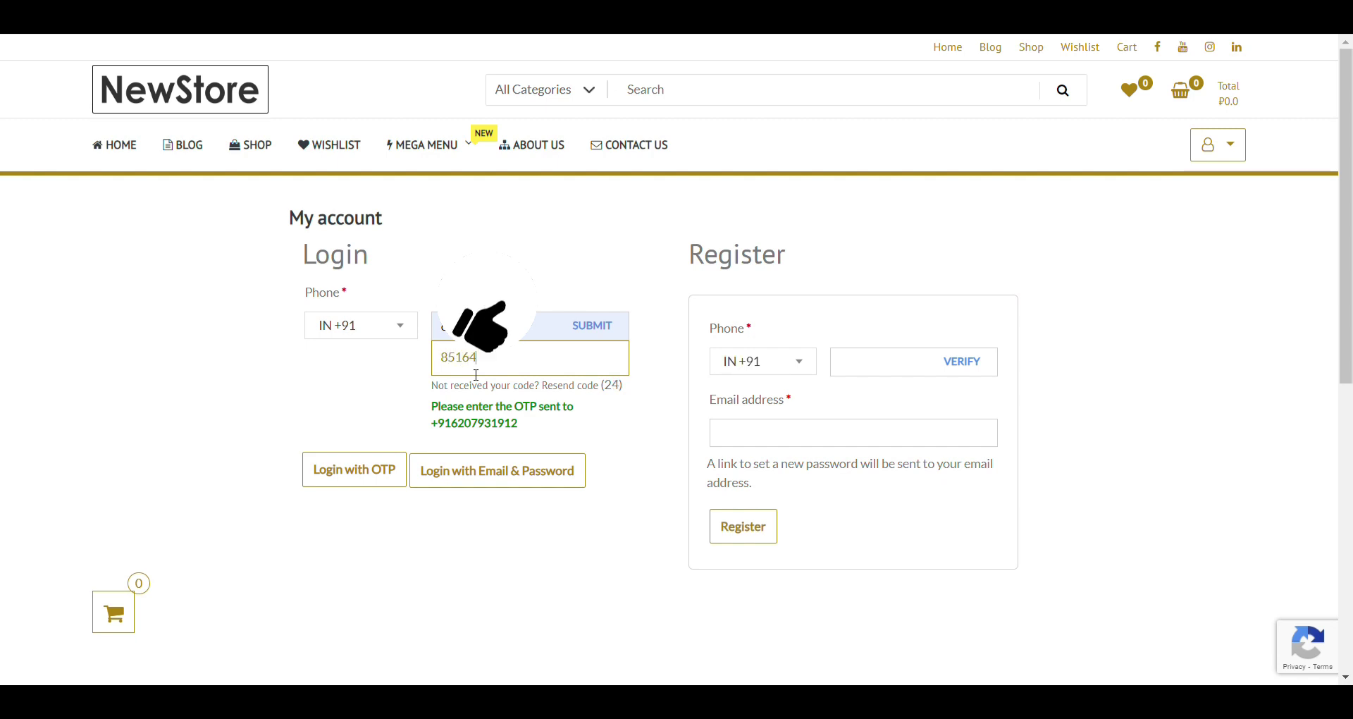
click(596, 334)
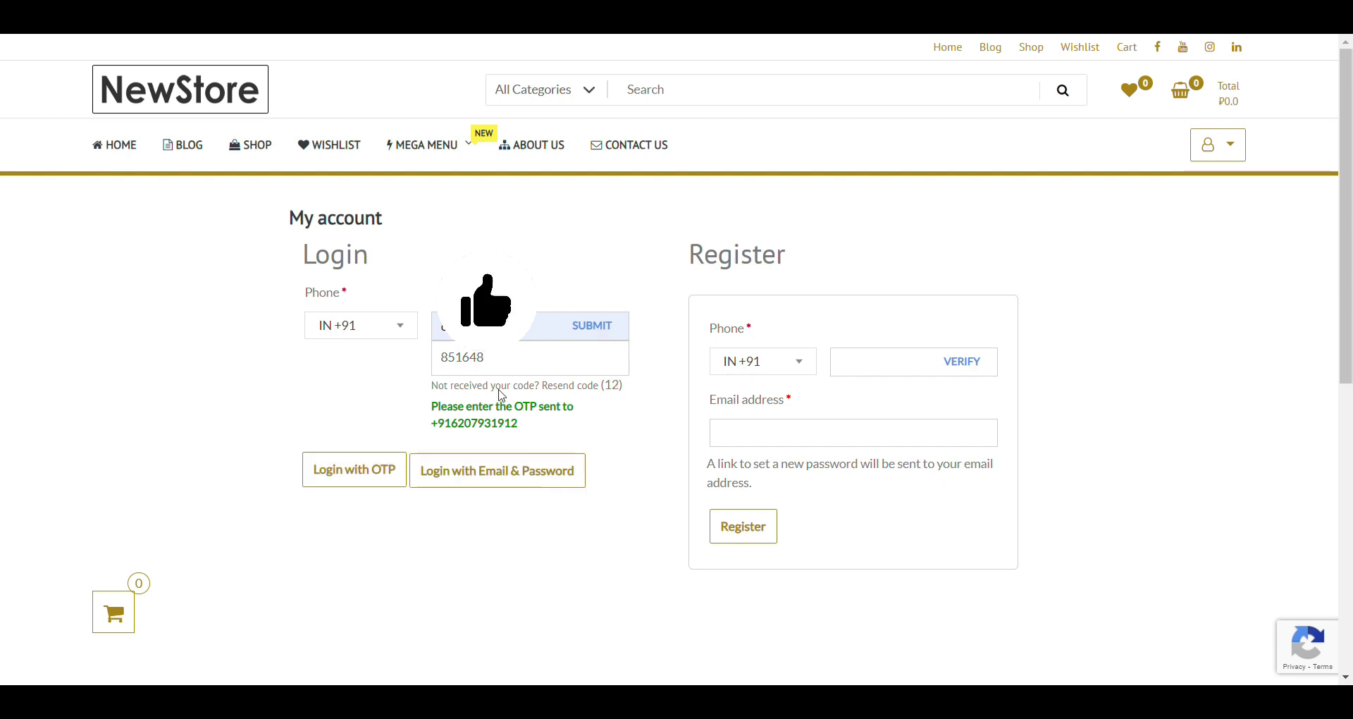
click(529, 351)
key(ctrl+a)
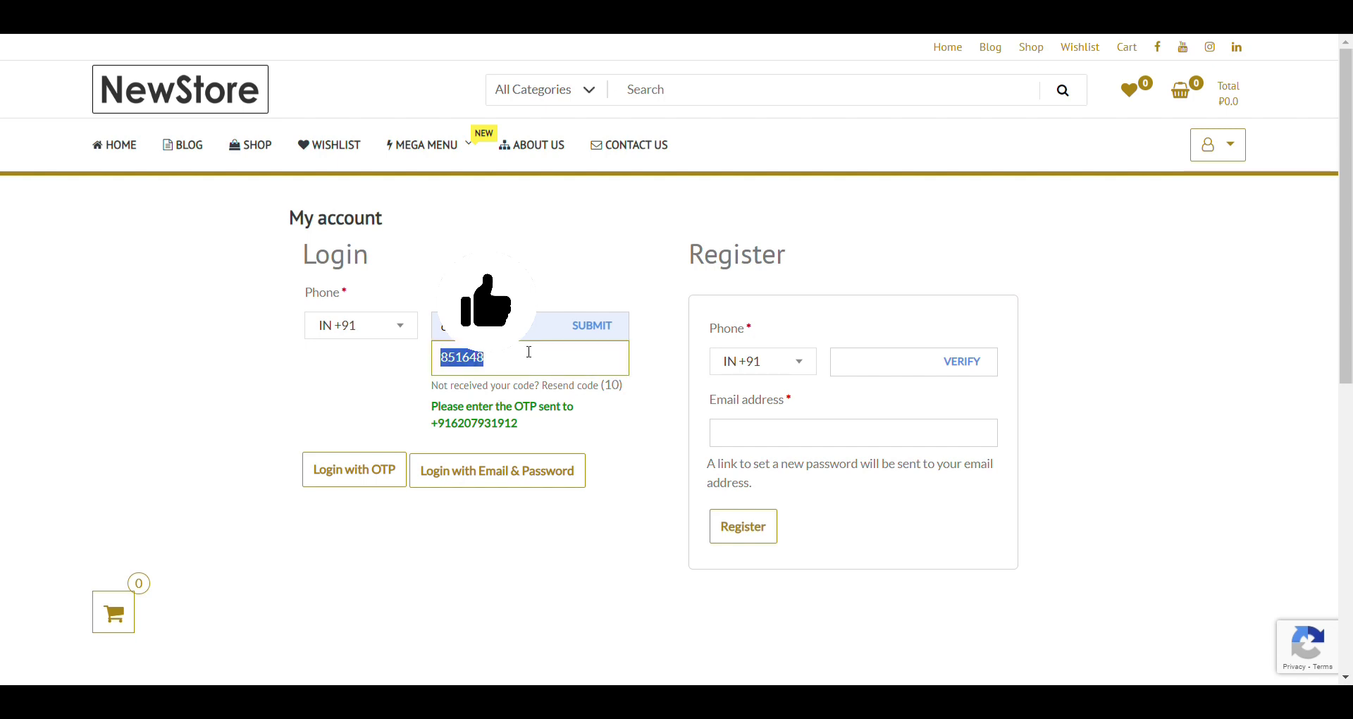
key(BackSpace)
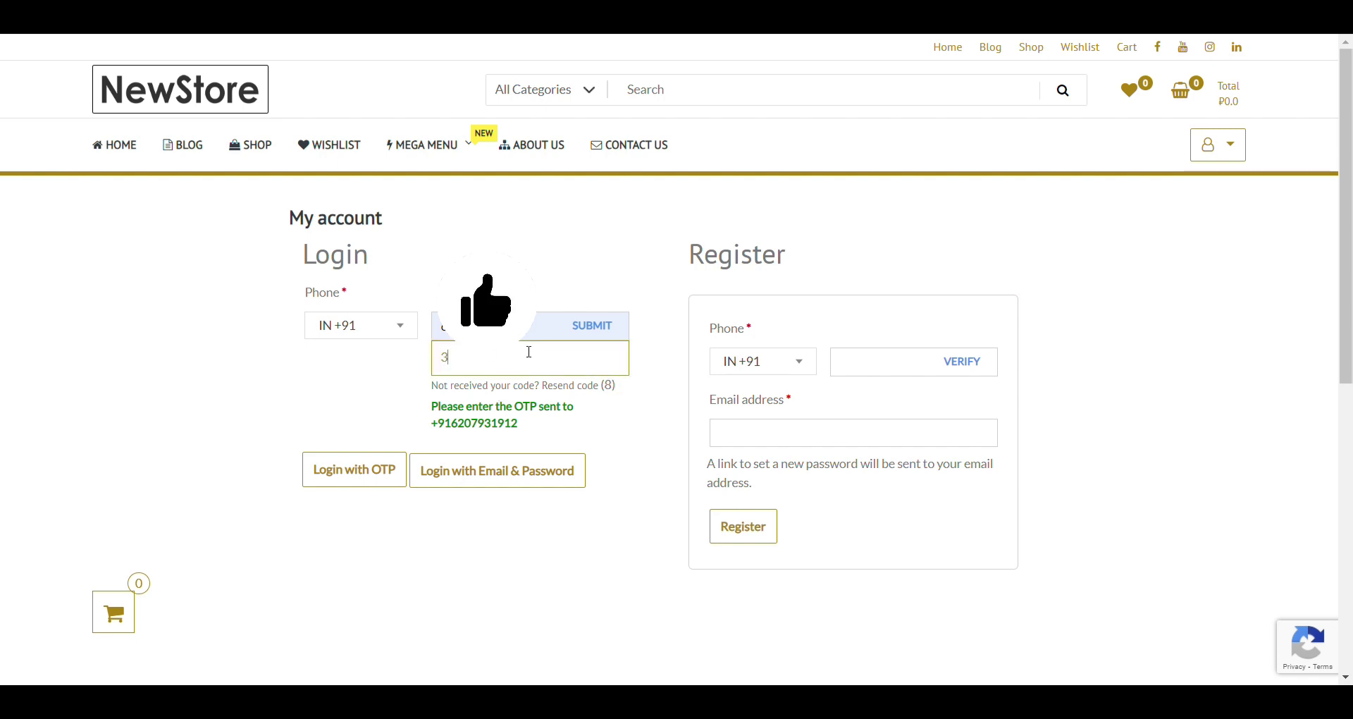
click(596, 326)
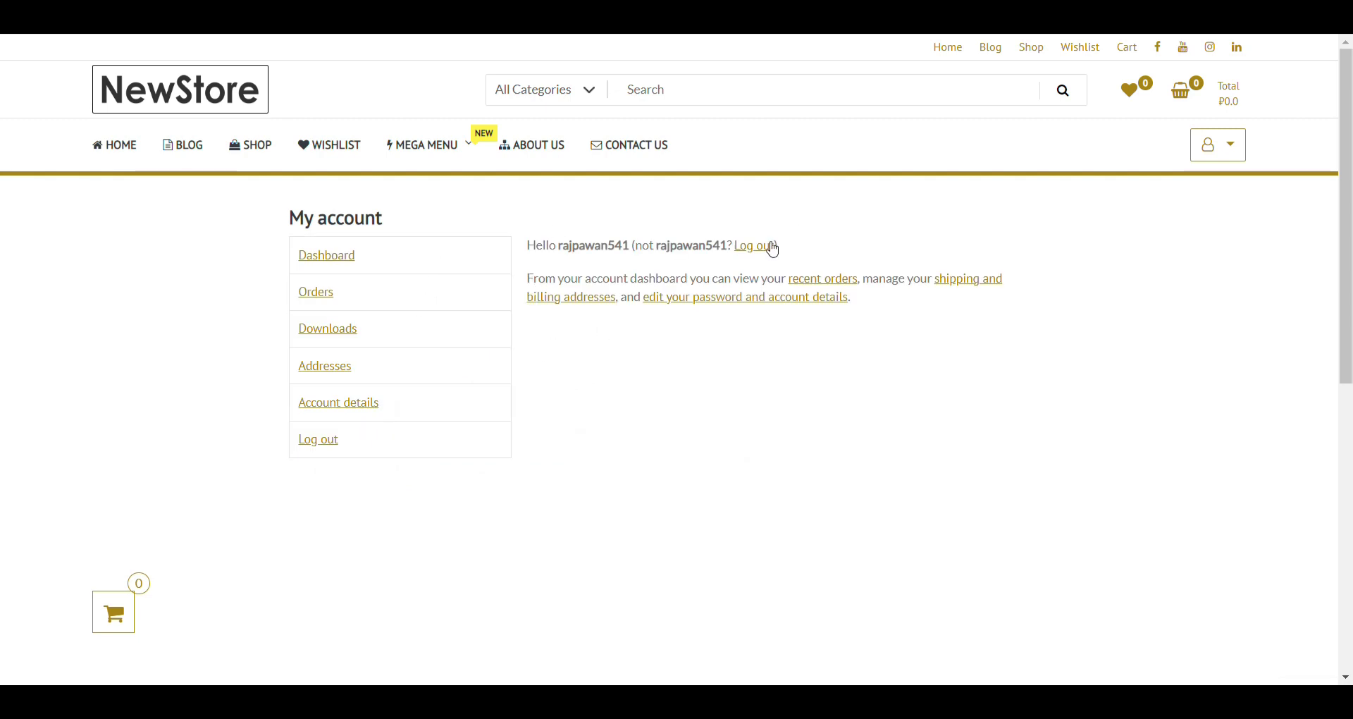
click(773, 250)
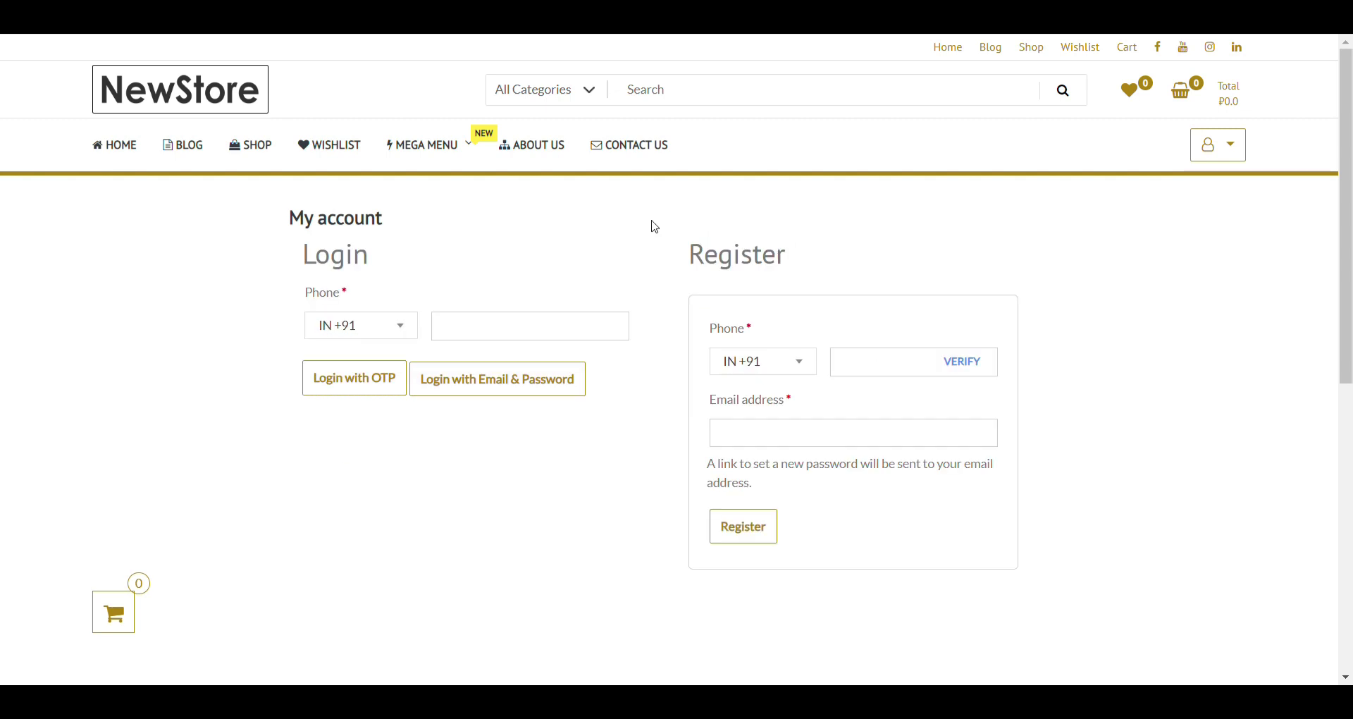